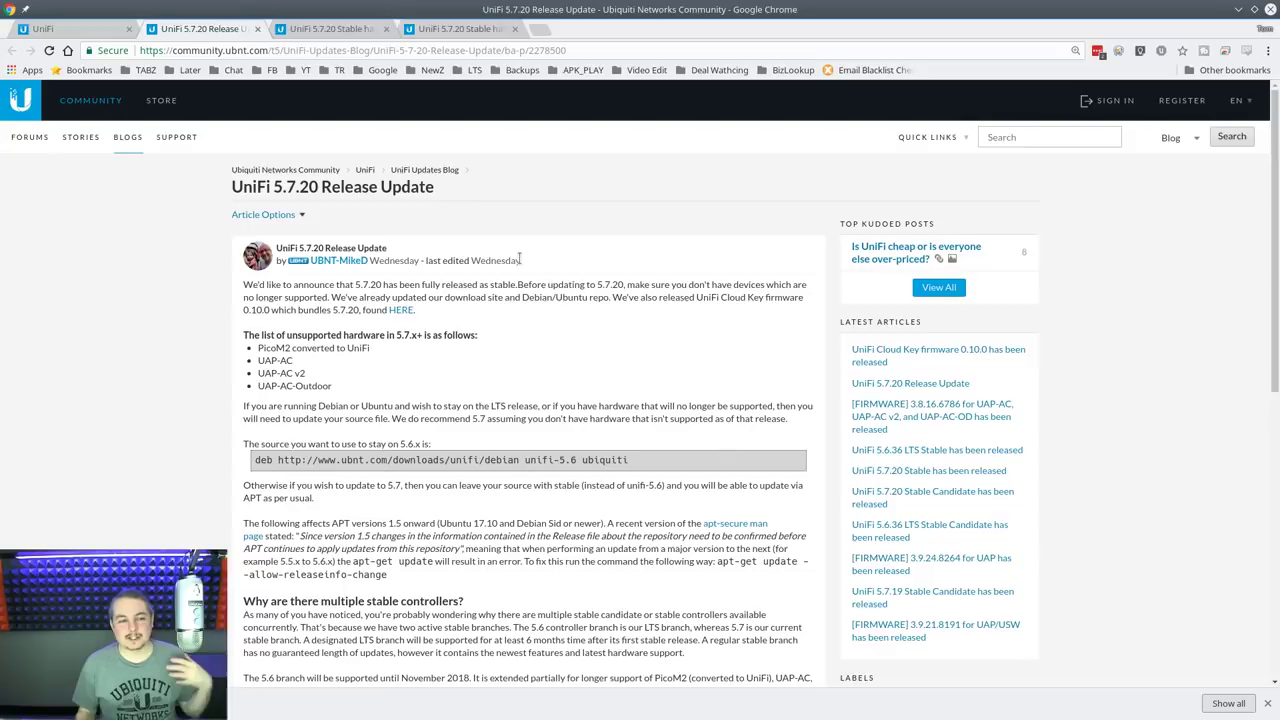
Read the UniFi 5.7.20 Stable announcement, covering release notes, known issues, new features, controller bugfixes and recommended firmware.
{"action": "mouse_move", "coordinate": [520, 260]}
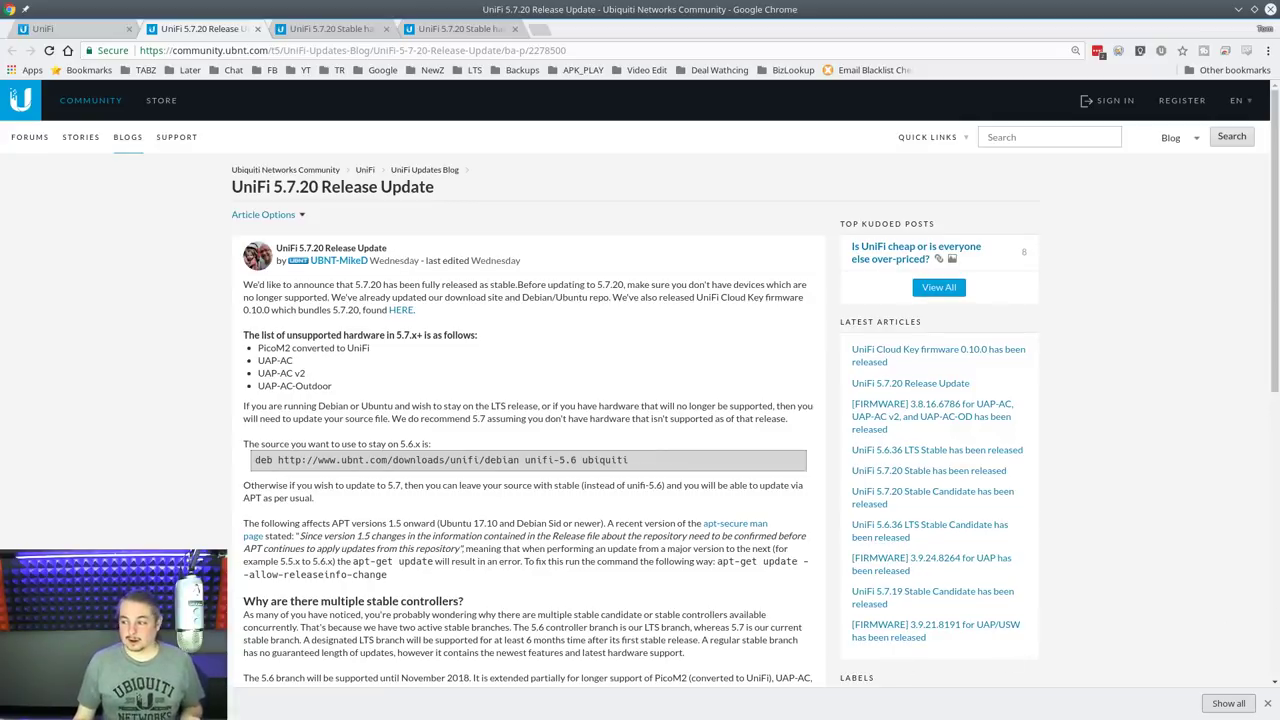
{"action": "left_click", "coordinate": [1267, 703]}
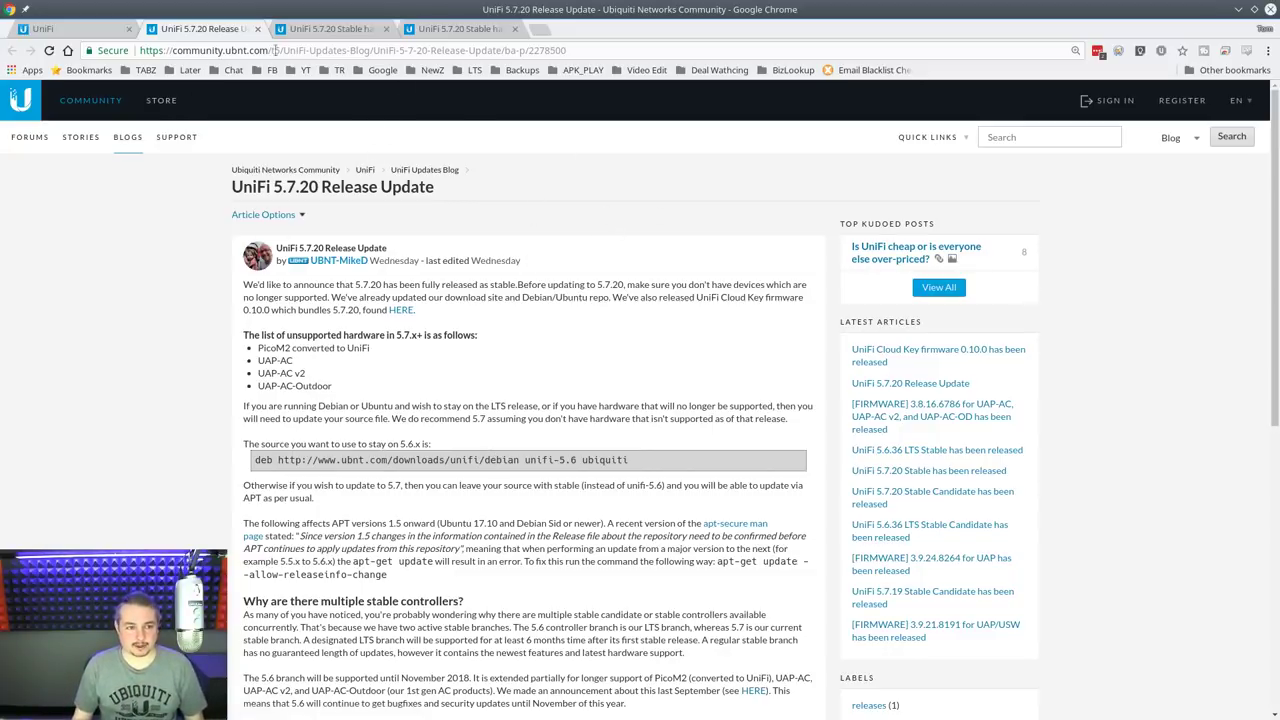
{"action": "left_click", "coordinate": [324, 30]}
{"action": "scroll", "coordinate": [632, 352], "scroll_direction": "down", "scroll_amount": 5}
{"action": "scroll", "coordinate": [703, 450], "scroll_direction": "down", "scroll_amount": 1}
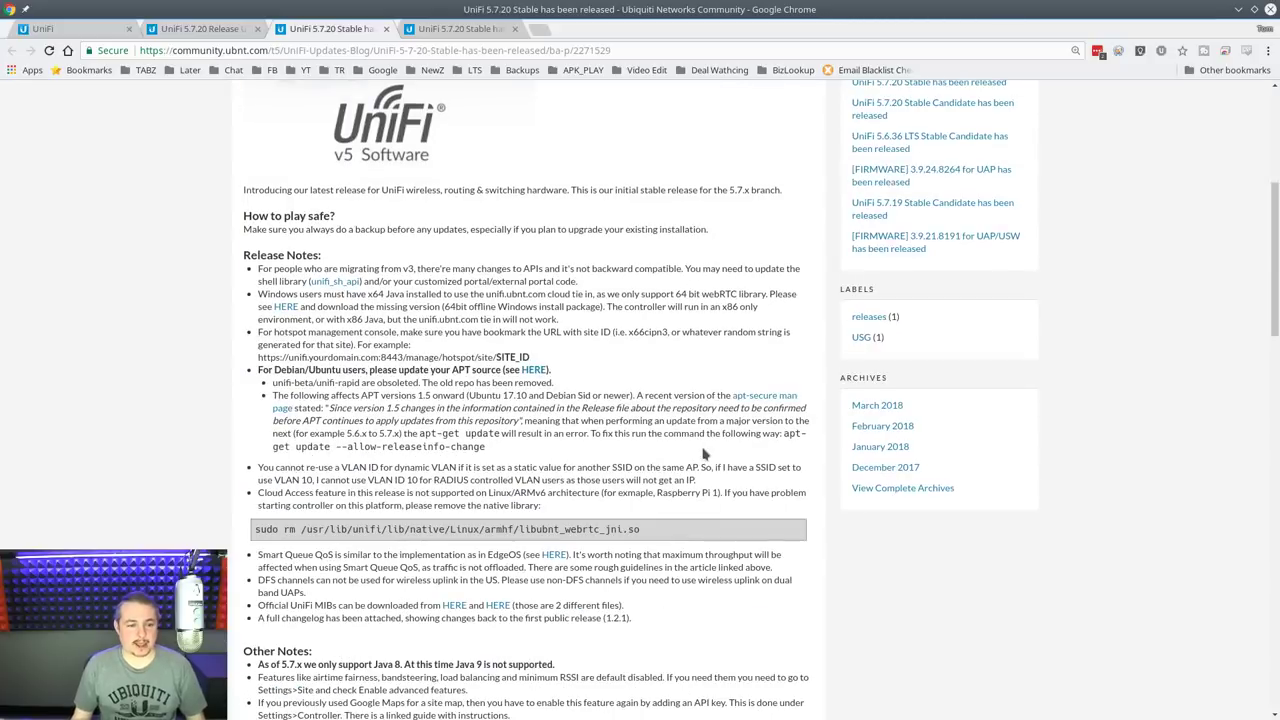
{"action": "scroll", "coordinate": [703, 453], "scroll_direction": "down", "scroll_amount": 7}
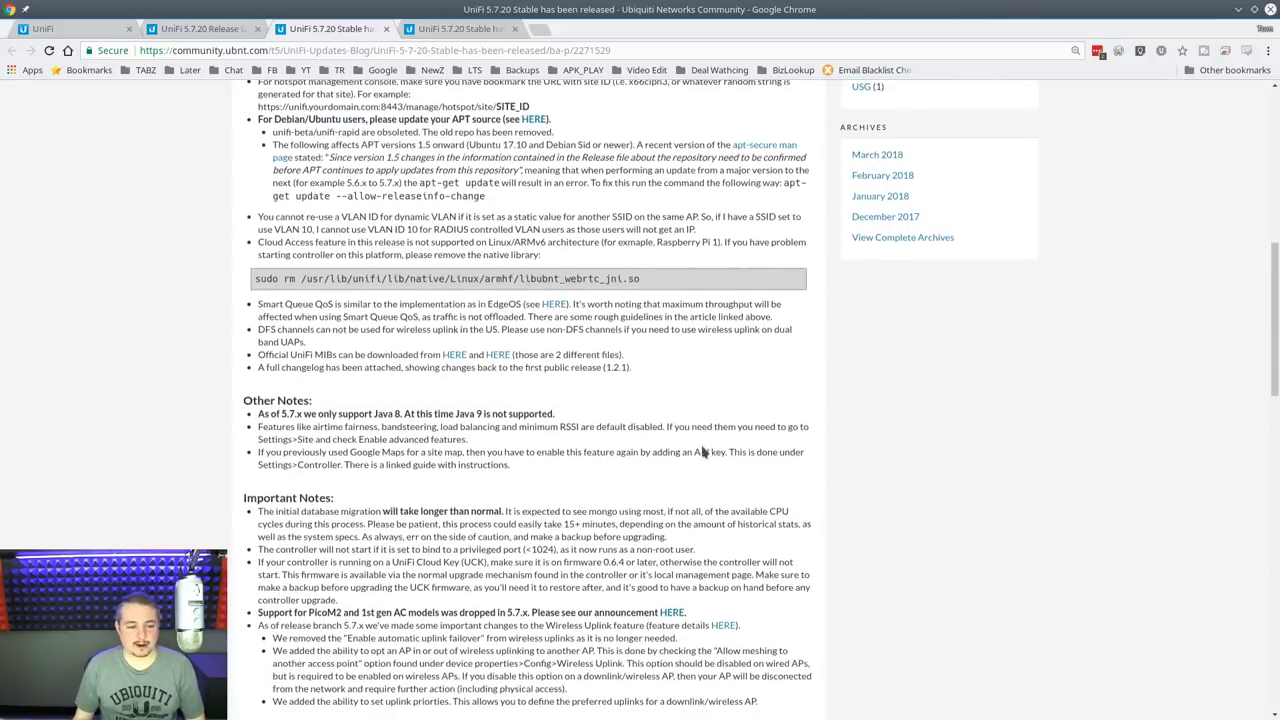
{"action": "scroll", "coordinate": [502, 500], "scroll_direction": "down", "scroll_amount": 2}
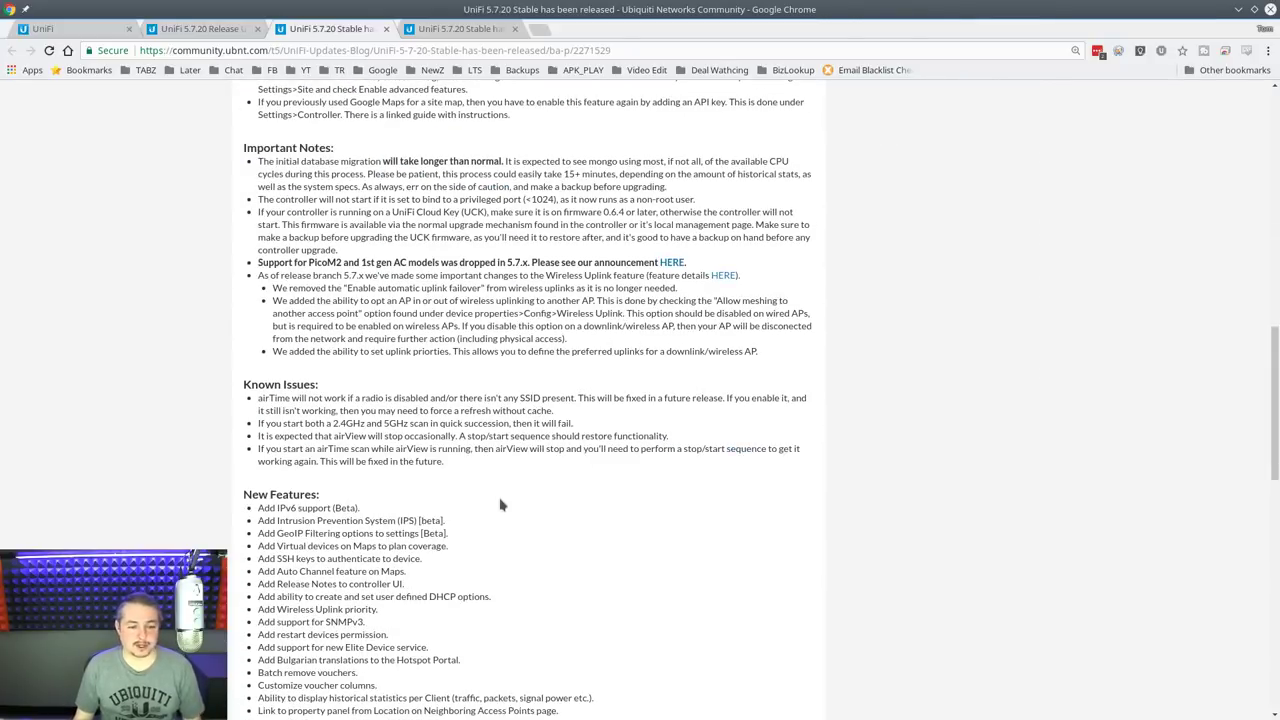
{"action": "scroll", "coordinate": [502, 503], "scroll_direction": "down", "scroll_amount": 4}
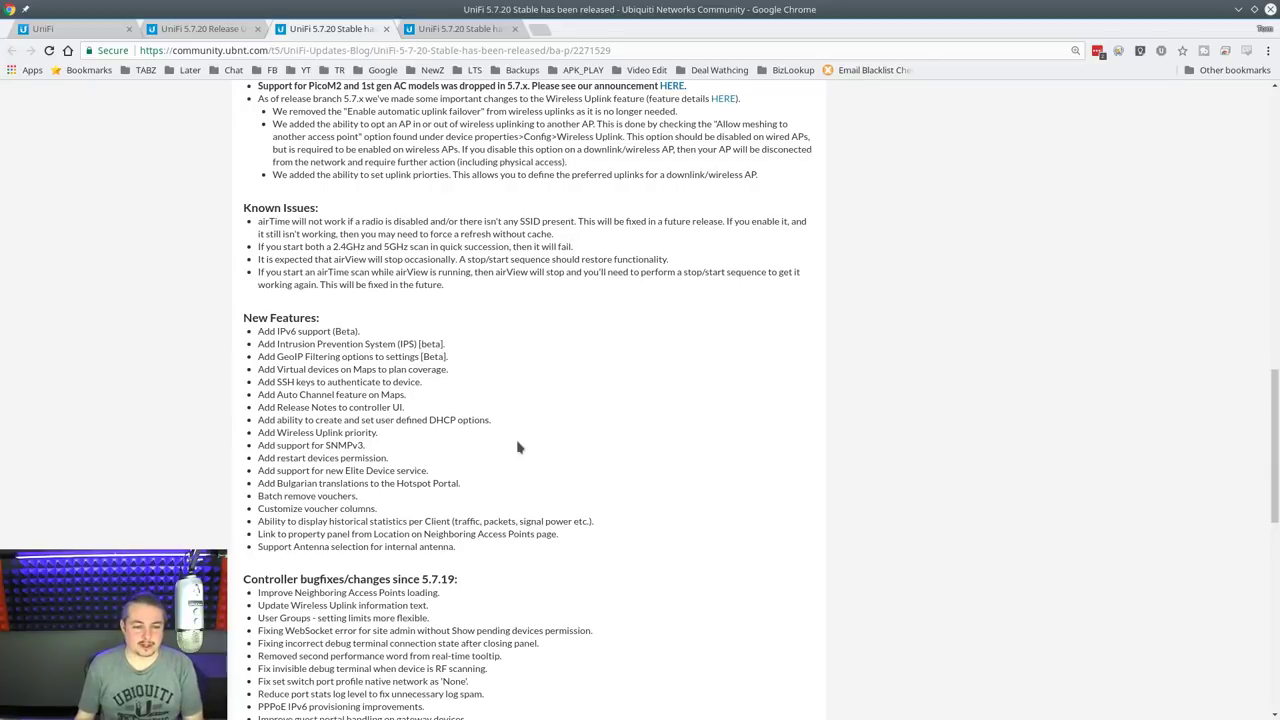
{"action": "scroll", "coordinate": [536, 437], "scroll_direction": "down", "scroll_amount": 1}
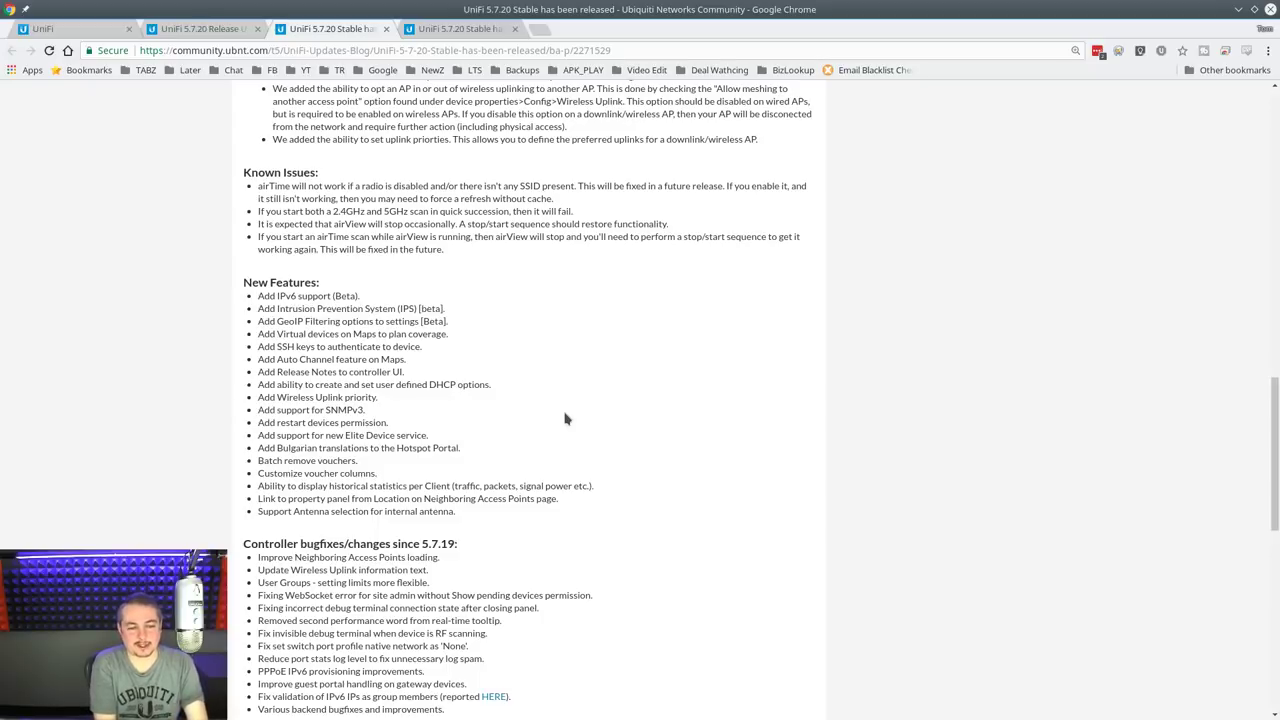
{"action": "scroll", "coordinate": [510, 362], "scroll_direction": "down", "scroll_amount": 2}
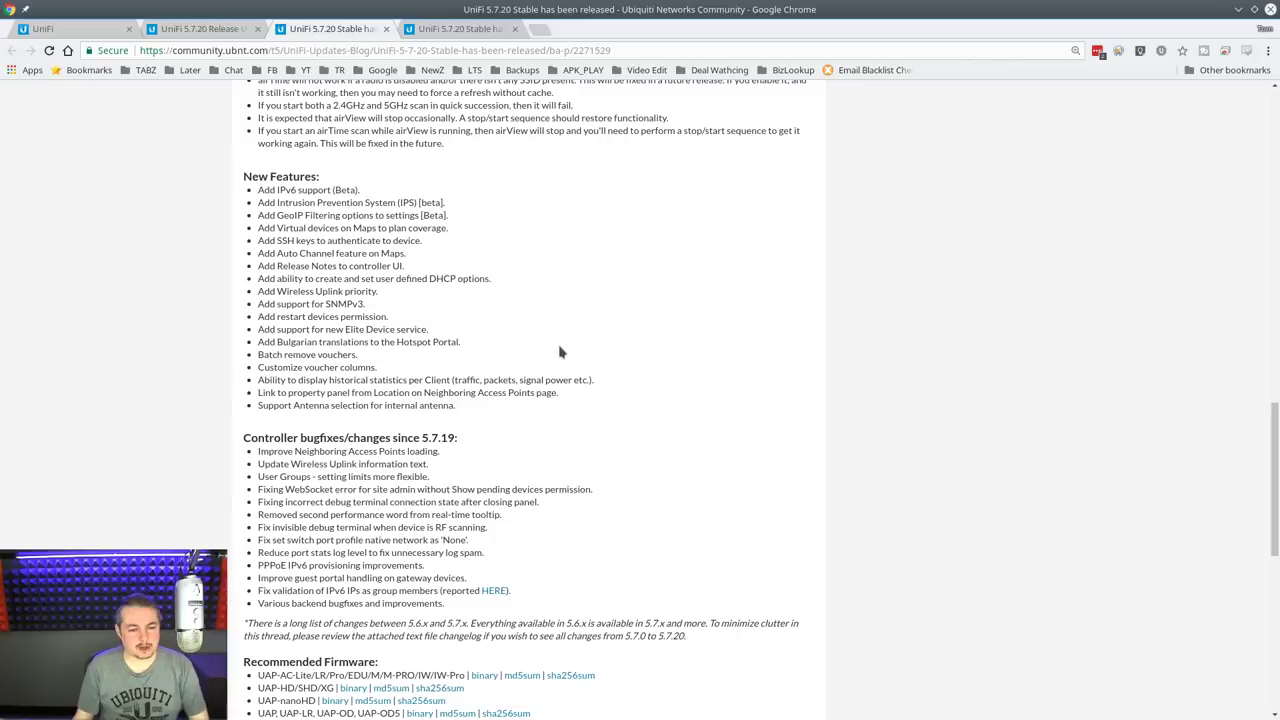
{"action": "scroll", "coordinate": [560, 352], "scroll_direction": "down", "scroll_amount": 1}
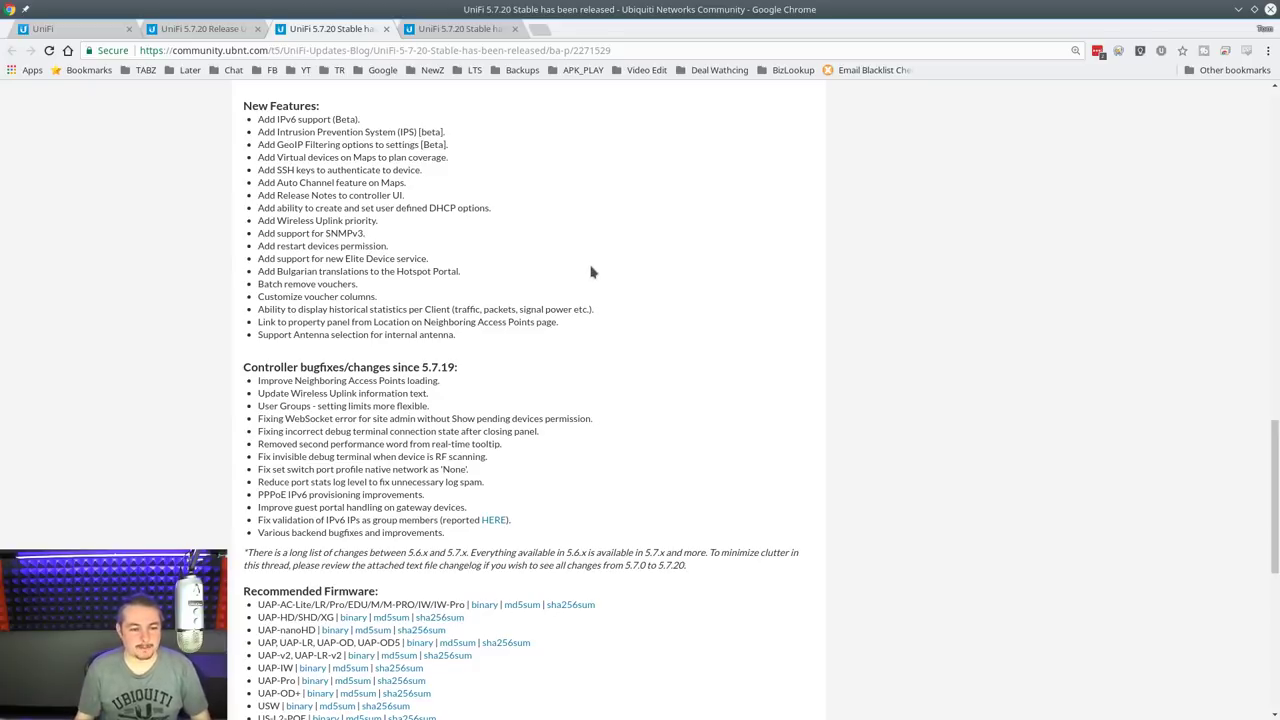
{"action": "scroll", "coordinate": [590, 272], "scroll_direction": "down", "scroll_amount": 1}
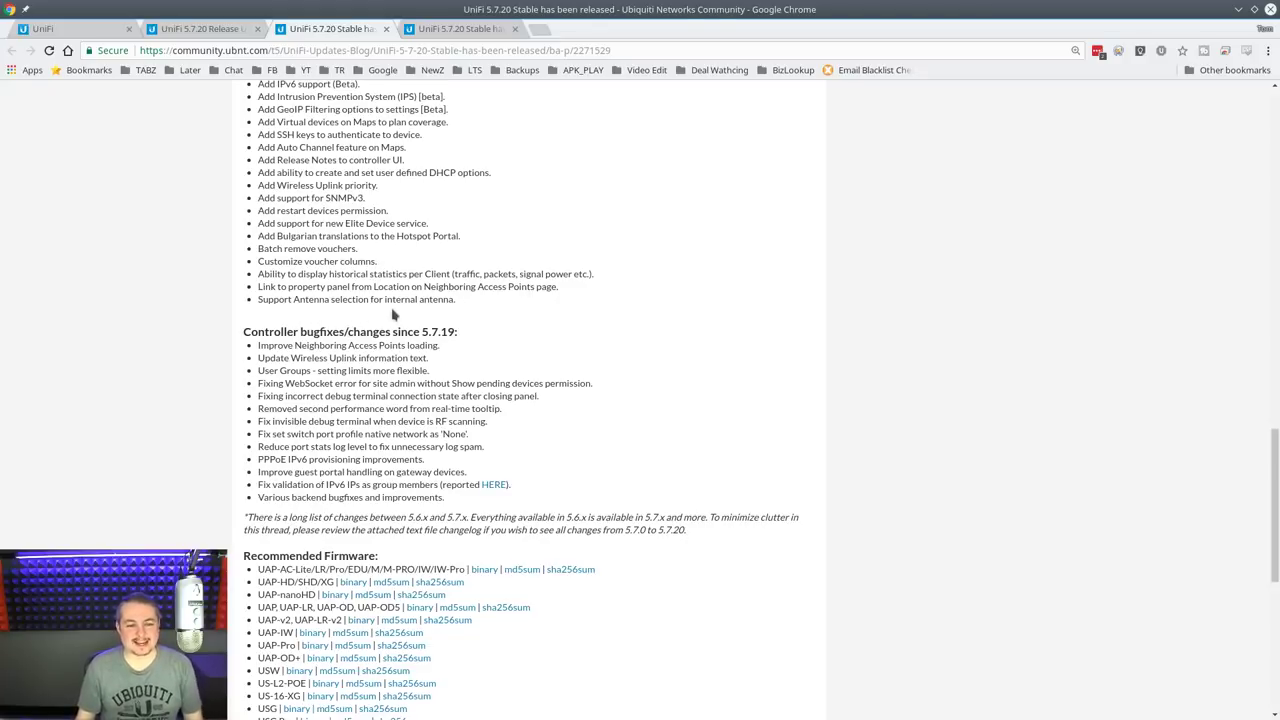
{"action": "scroll", "coordinate": [515, 312], "scroll_direction": "up", "scroll_amount": 20}
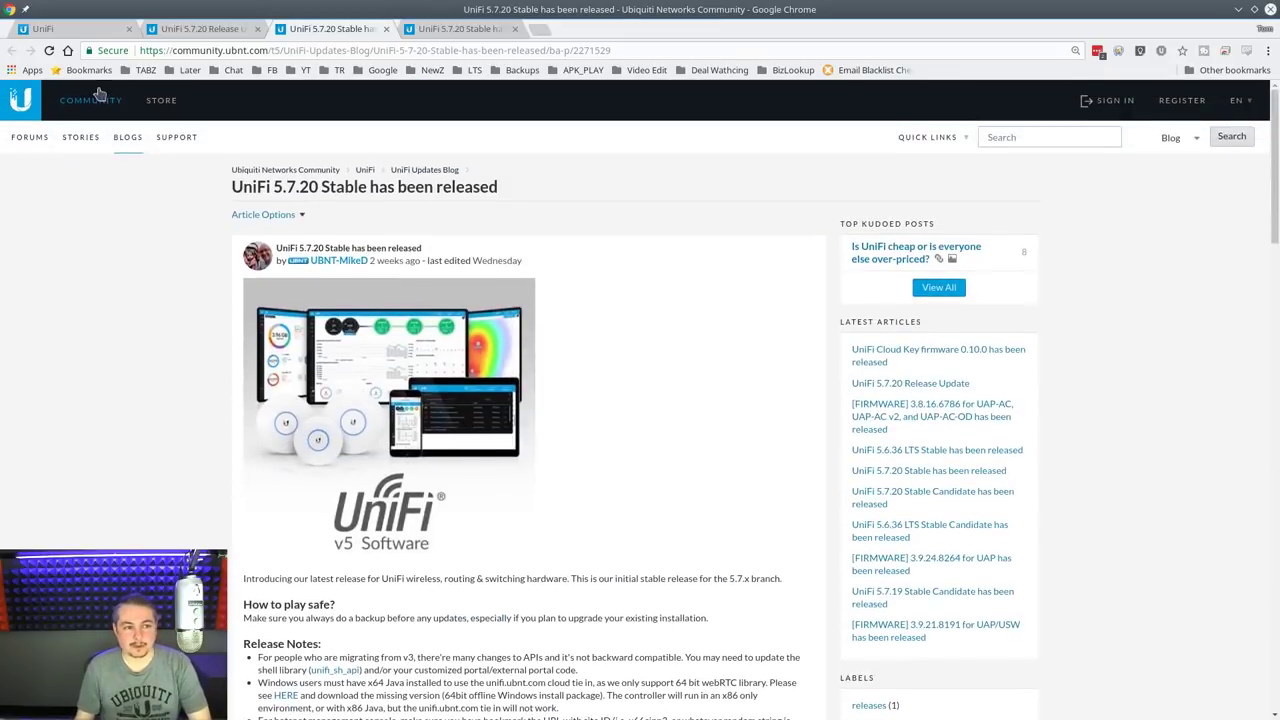
Switch to the UniFi controller and review its IPS, Routing & Firewall and Wireless Networks settings.
{"action": "left_click", "coordinate": [98, 29]}
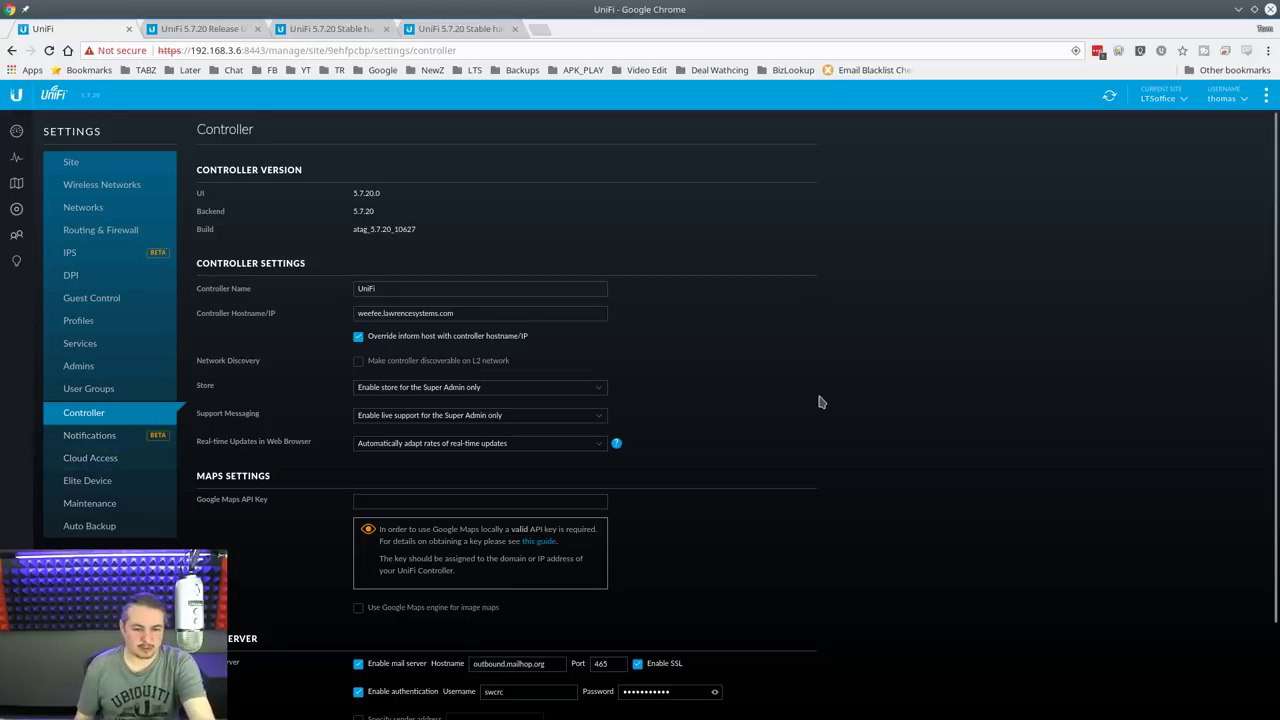
{"action": "left_click", "coordinate": [125, 252]}
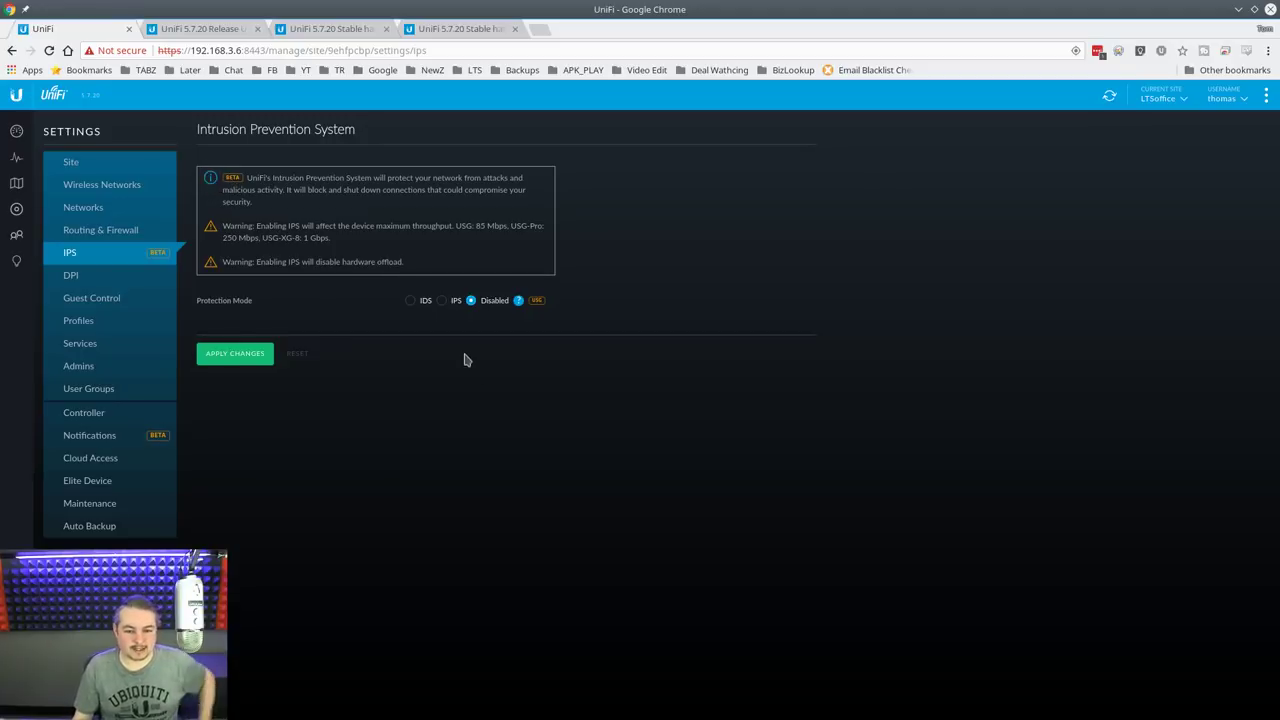
{"action": "left_click", "coordinate": [98, 234]}
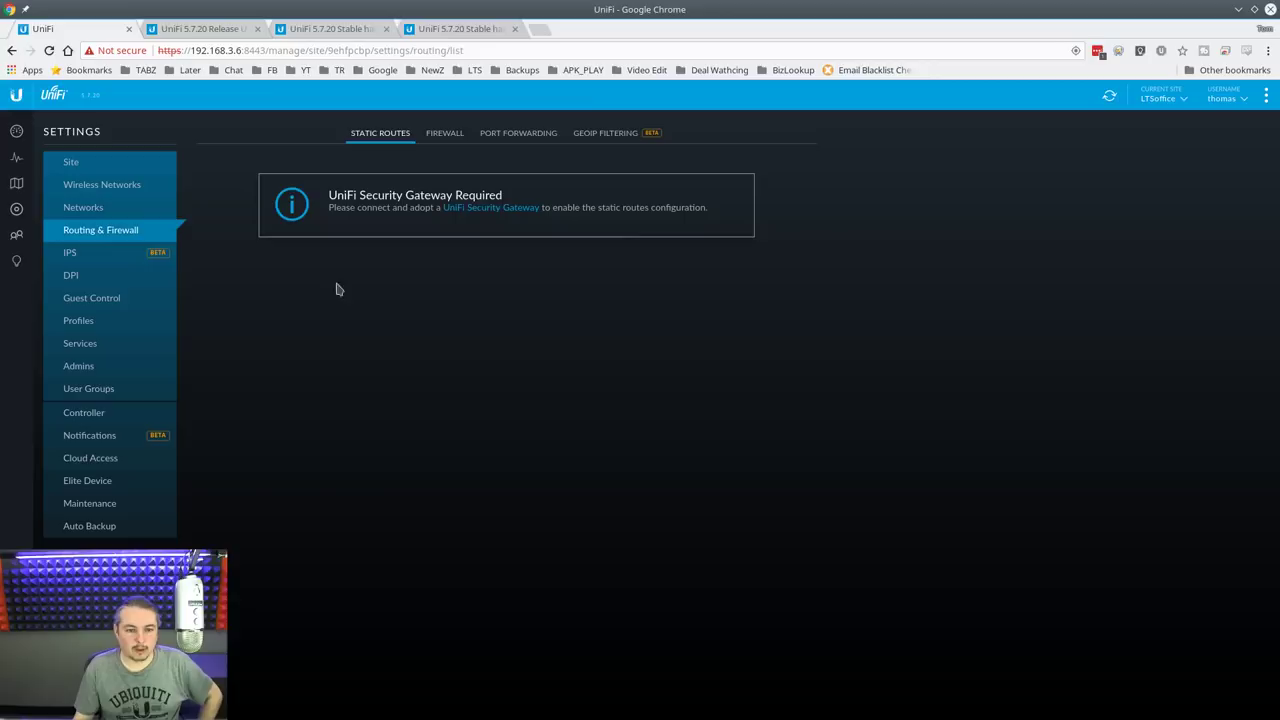
{"action": "left_click", "coordinate": [116, 190]}
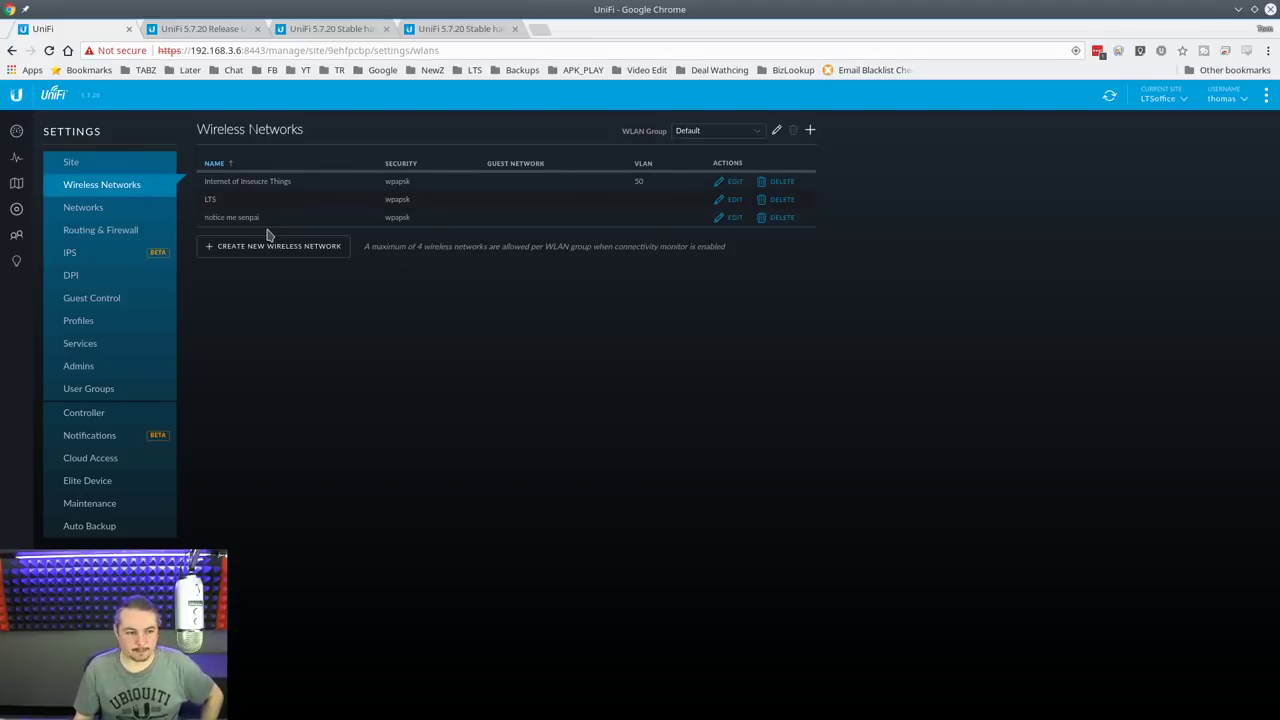
Expand the dd-wrt neighboring access point and view the properties of LTS Office WiFi and Super Awesome Mega AP from its locations.
{"action": "left_click", "coordinate": [16, 261]}
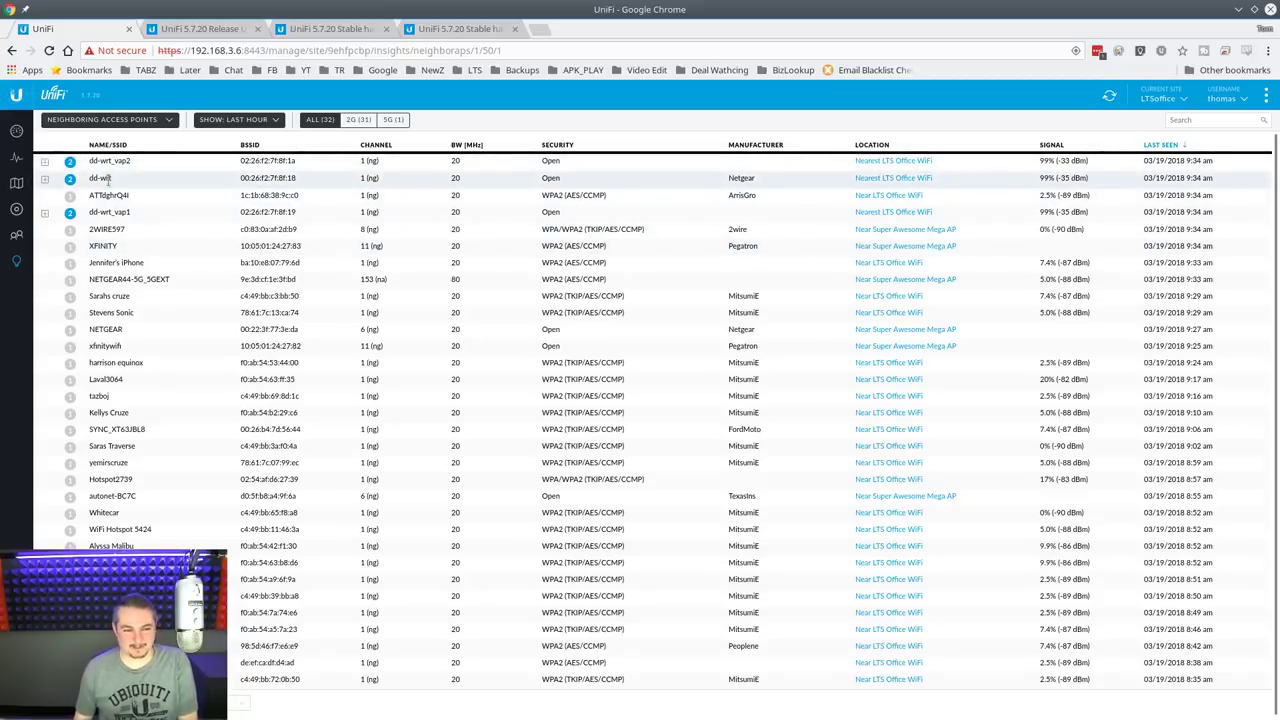
{"action": "left_click", "coordinate": [44, 179]}
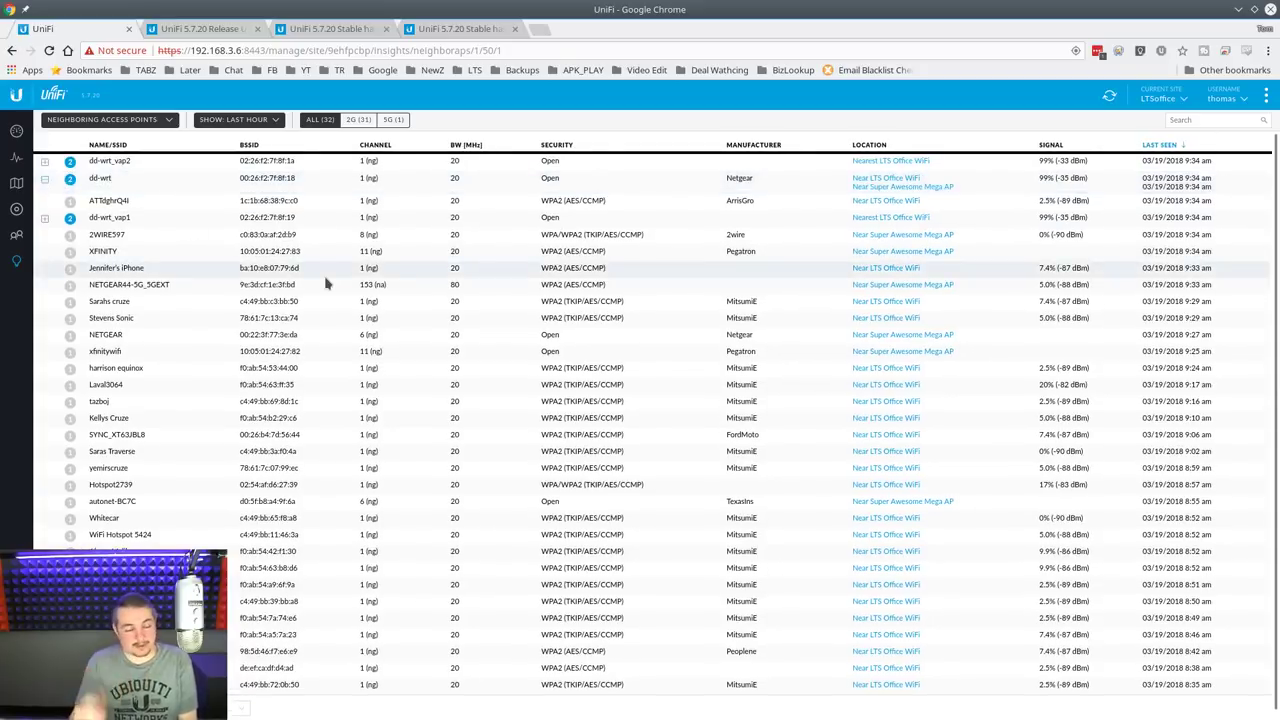
{"action": "left_click", "coordinate": [896, 180]}
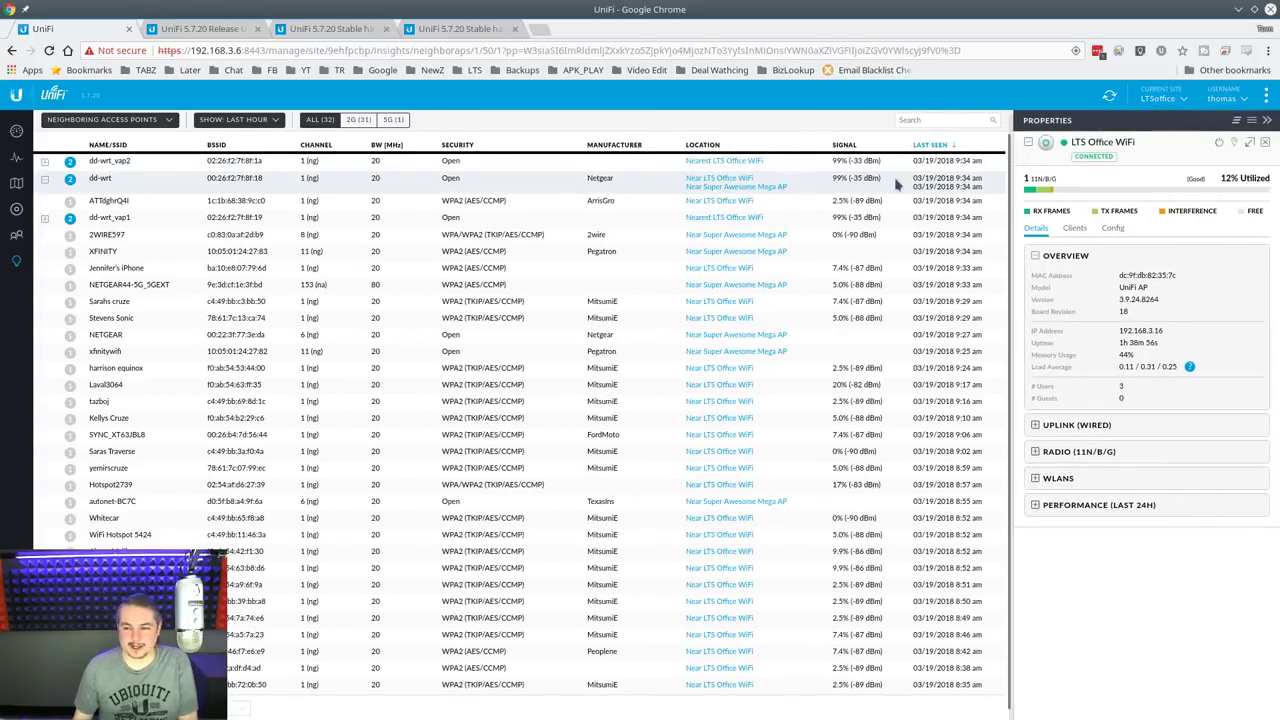
{"action": "left_click", "coordinate": [758, 187]}
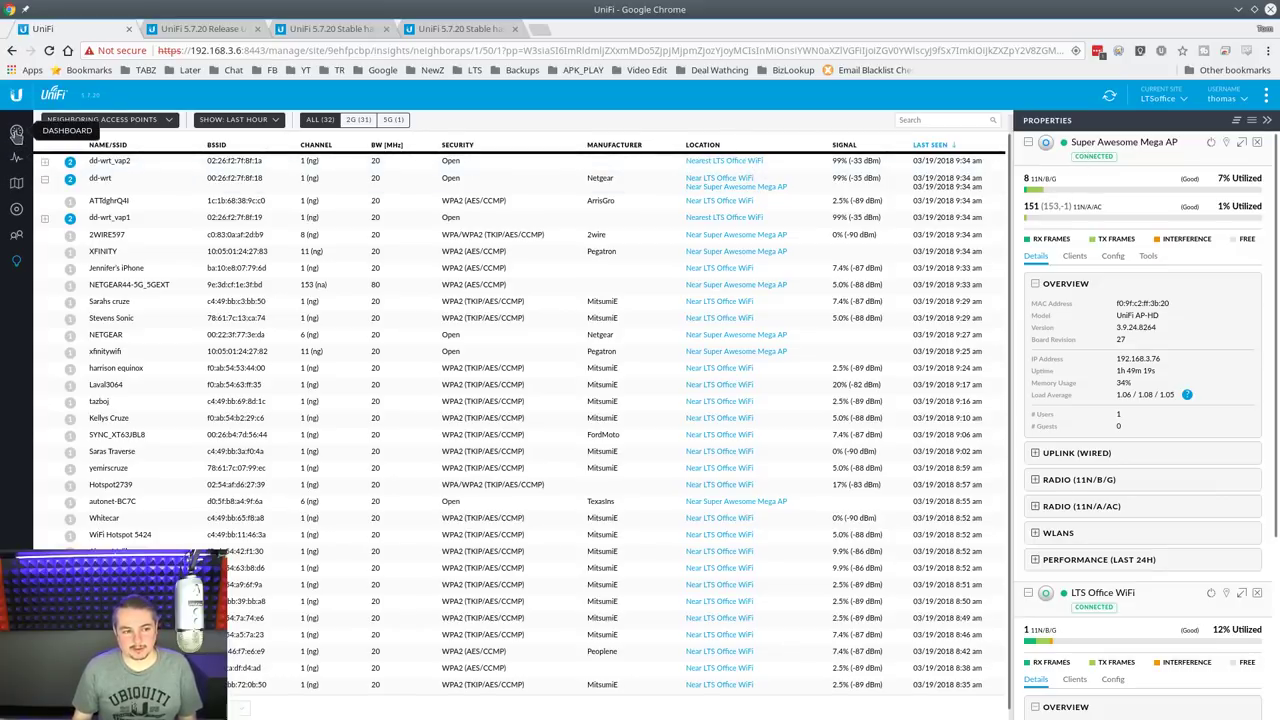
Check the access point list, filter the clients to wireless and view the connection history of LTS Amazon DOT.
{"action": "left_click", "coordinate": [17, 207]}
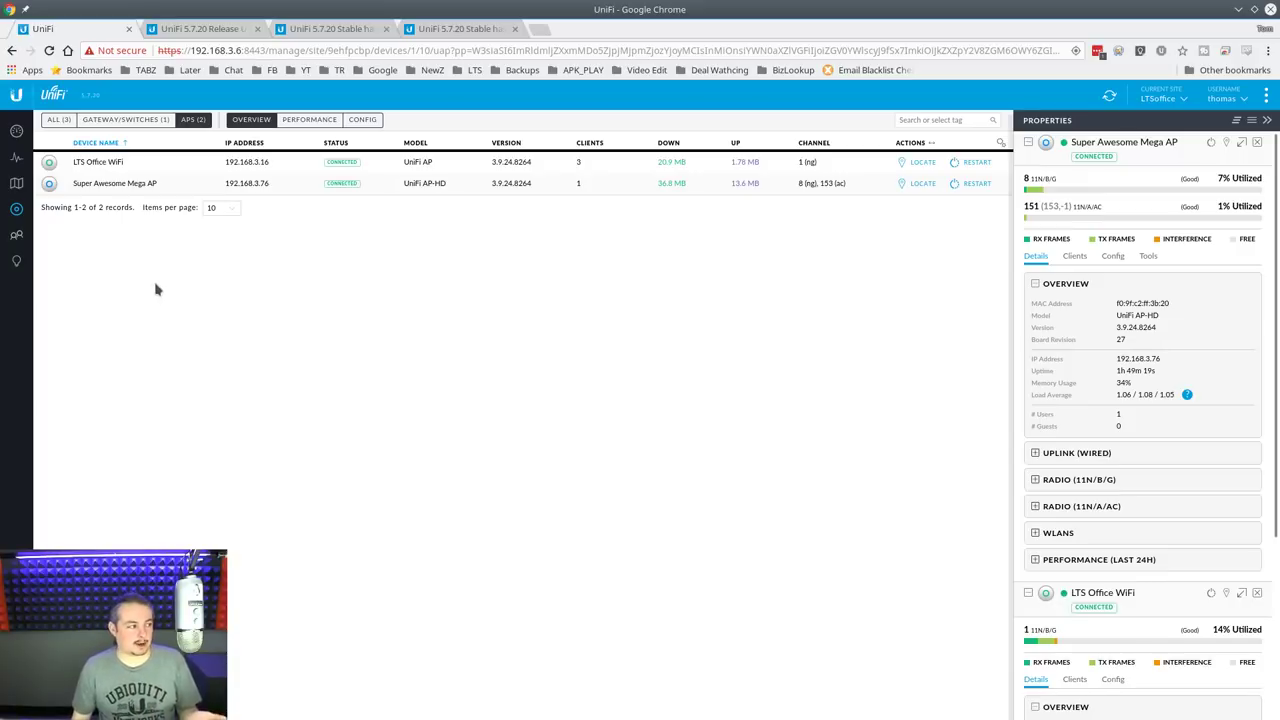
{"action": "left_click", "coordinate": [16, 234]}
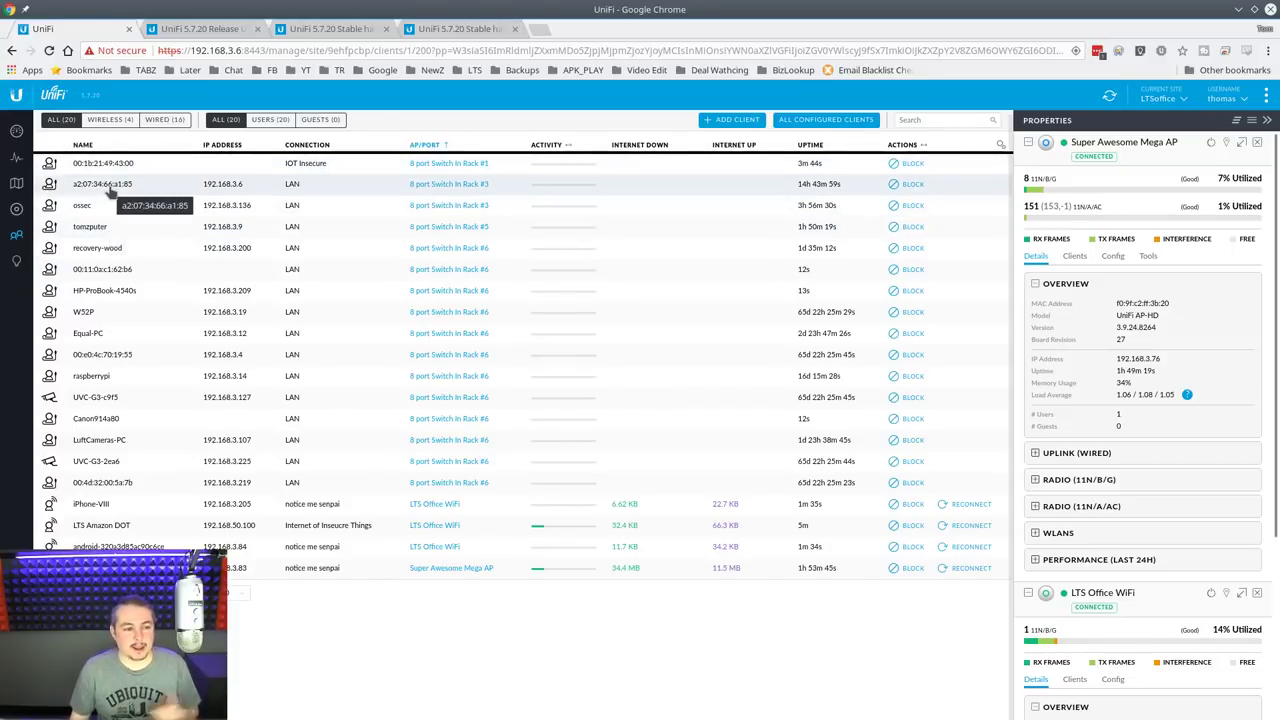
{"action": "left_click", "coordinate": [111, 121]}
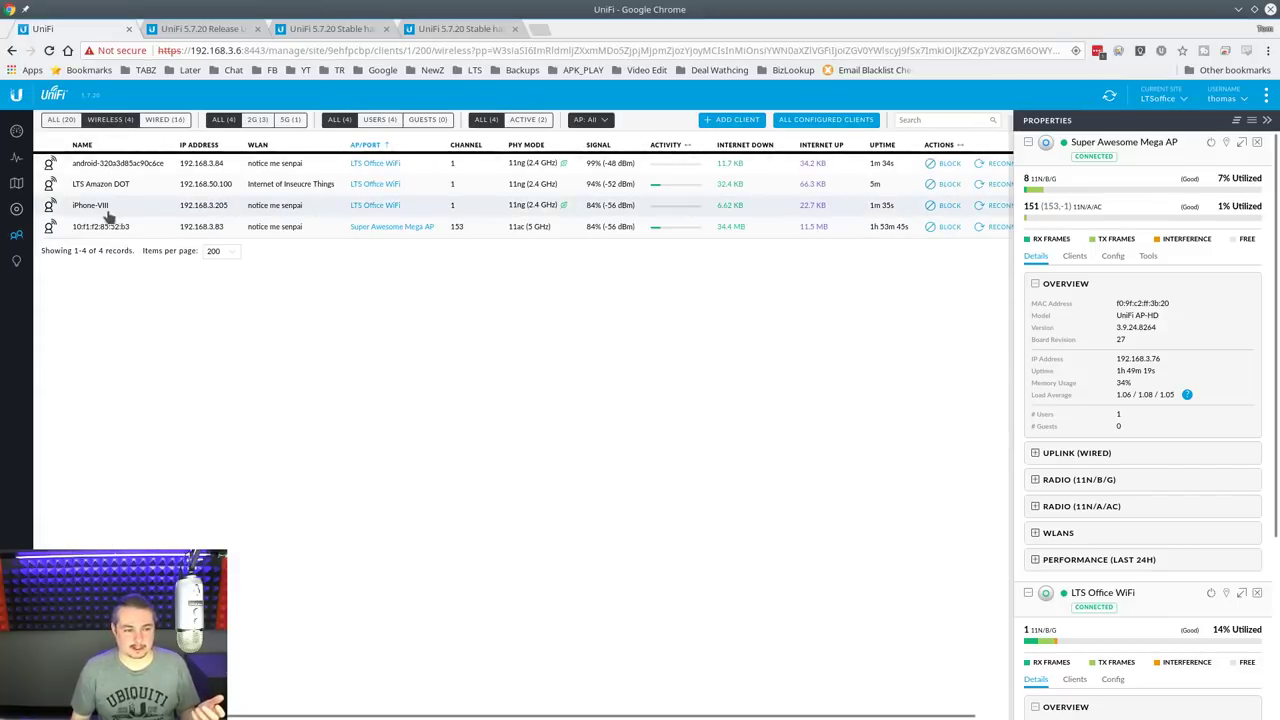
{"action": "left_click", "coordinate": [102, 186]}
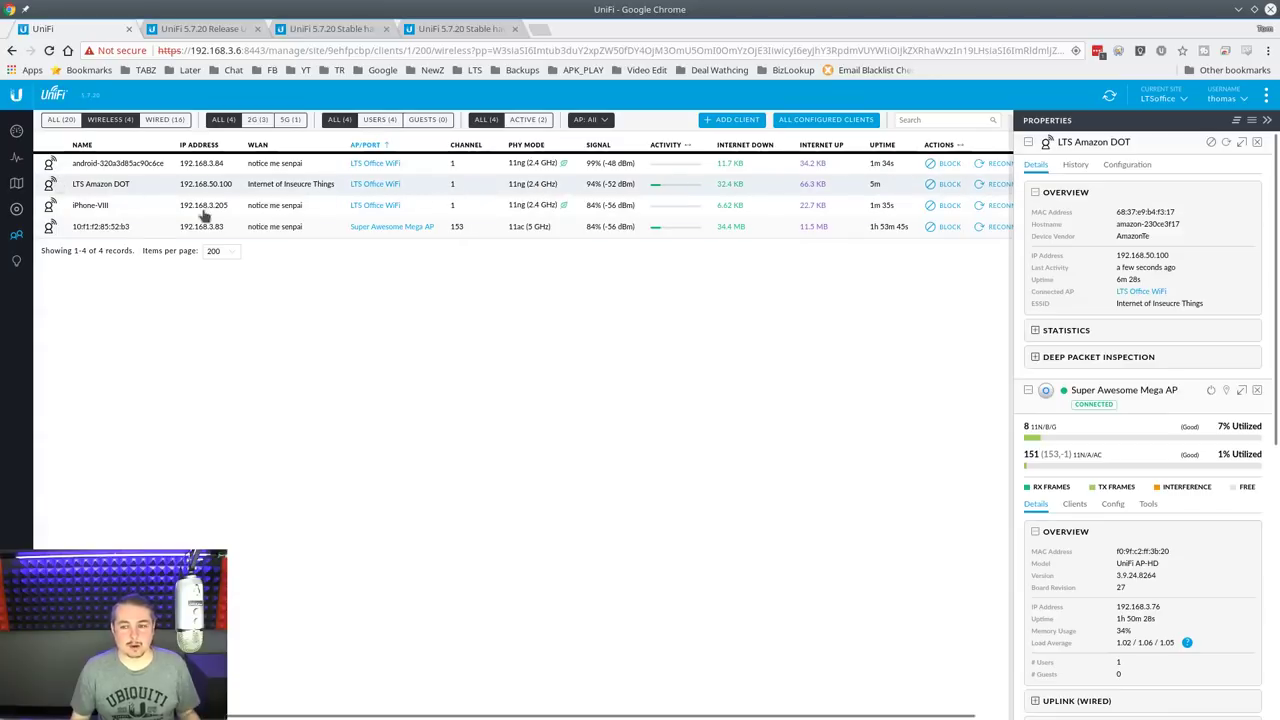
{"action": "left_click", "coordinate": [1076, 166]}
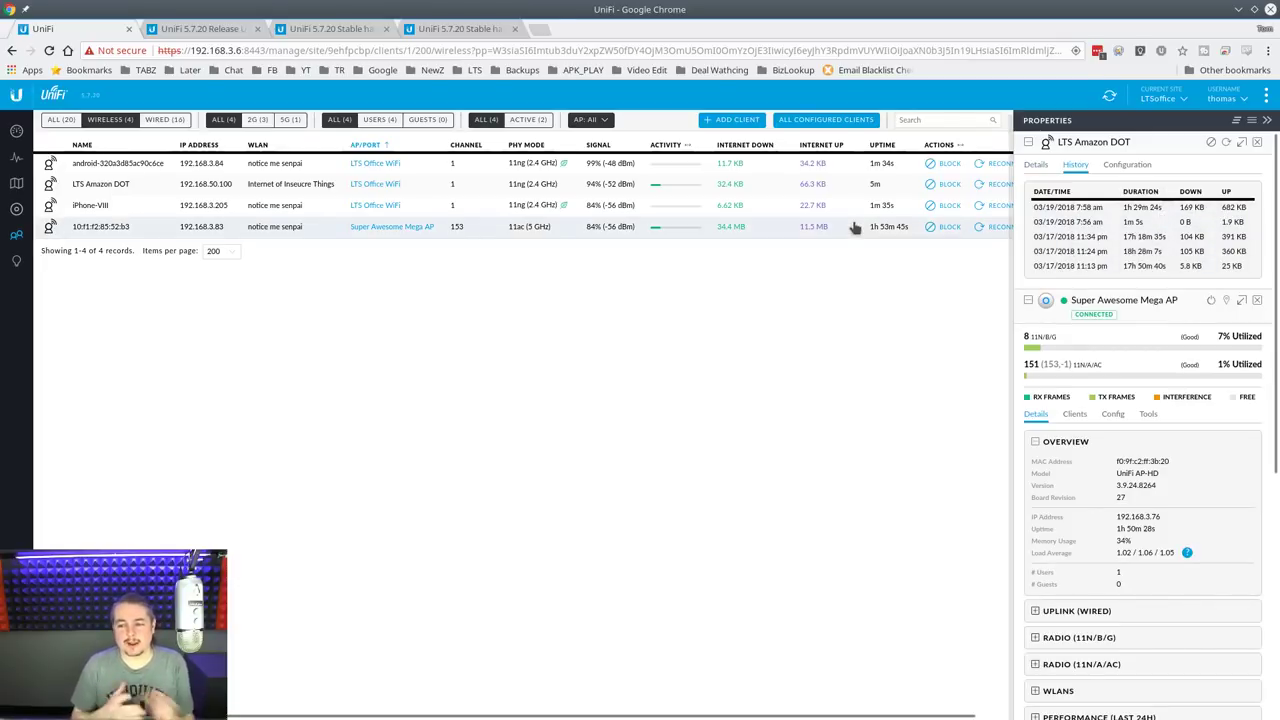
Bring up Super Awesome Mega AP's properties from the device list, collapse all open property entries and remove them.
{"action": "left_click", "coordinate": [16, 133]}
{"action": "left_click", "coordinate": [16, 157]}
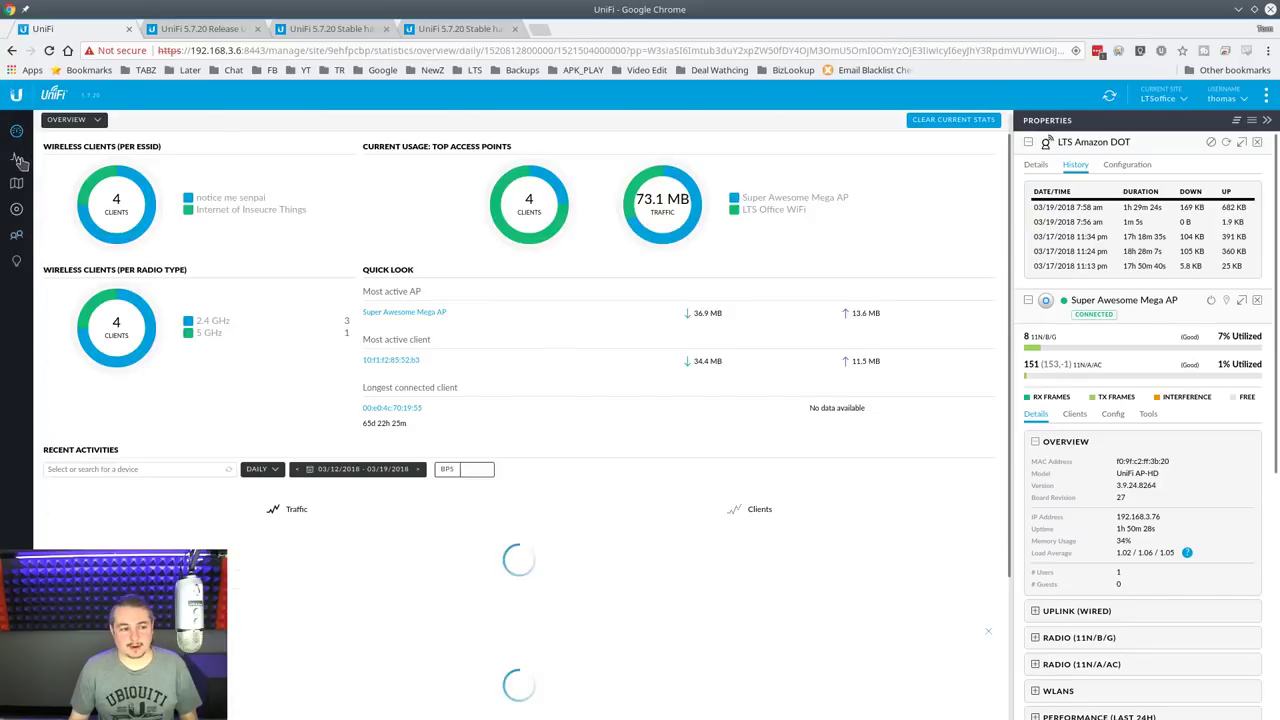
{"action": "left_click", "coordinate": [16, 208]}
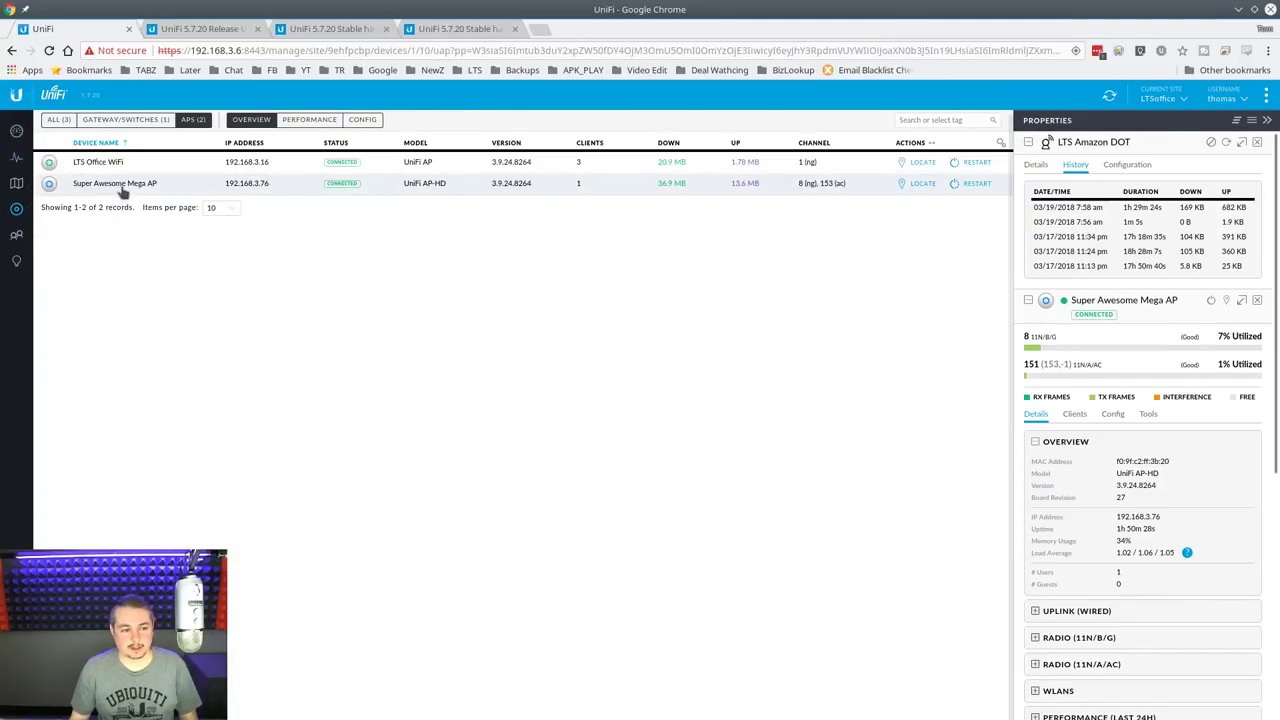
{"action": "left_click", "coordinate": [121, 190]}
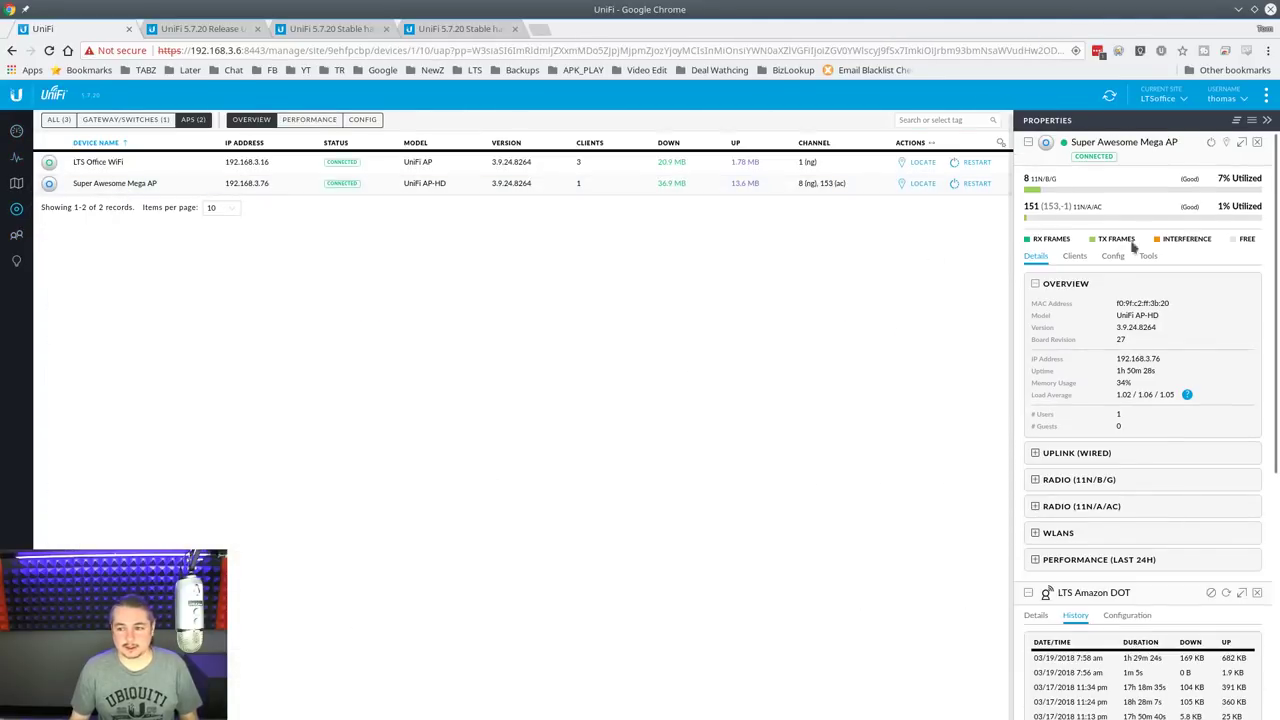
{"action": "left_click", "coordinate": [1250, 122]}
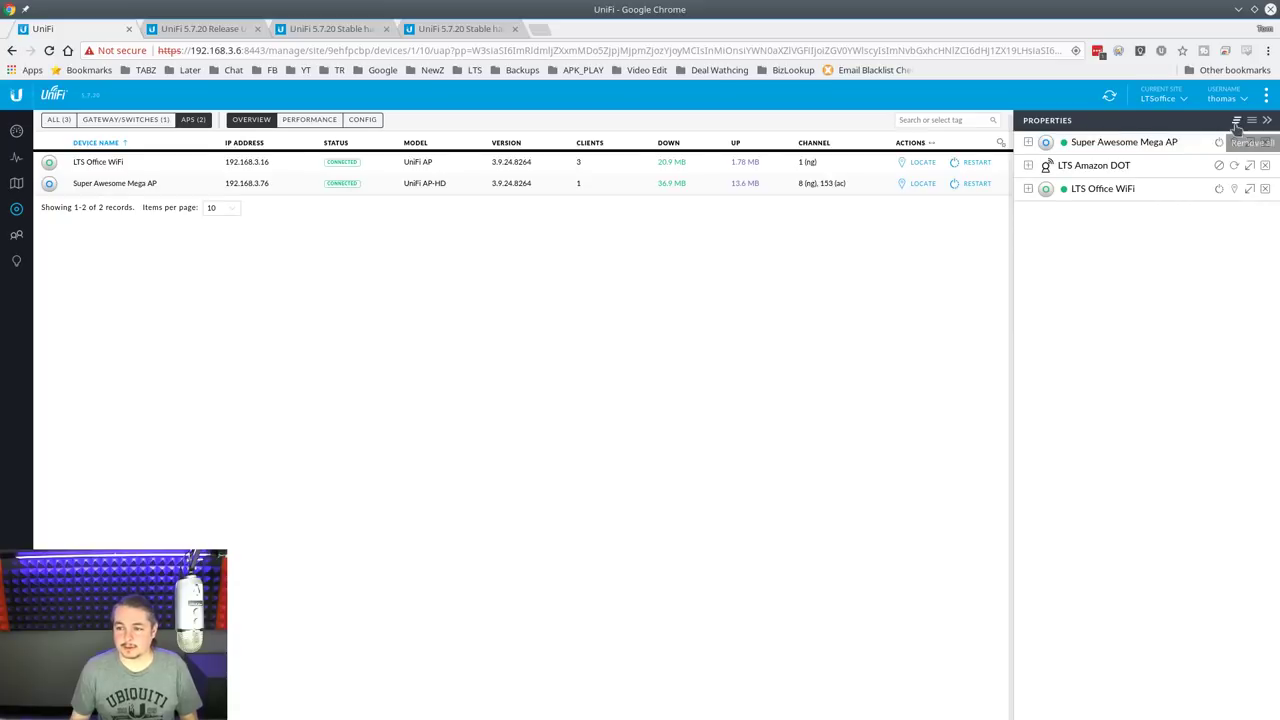
{"action": "left_click", "coordinate": [1266, 120]}
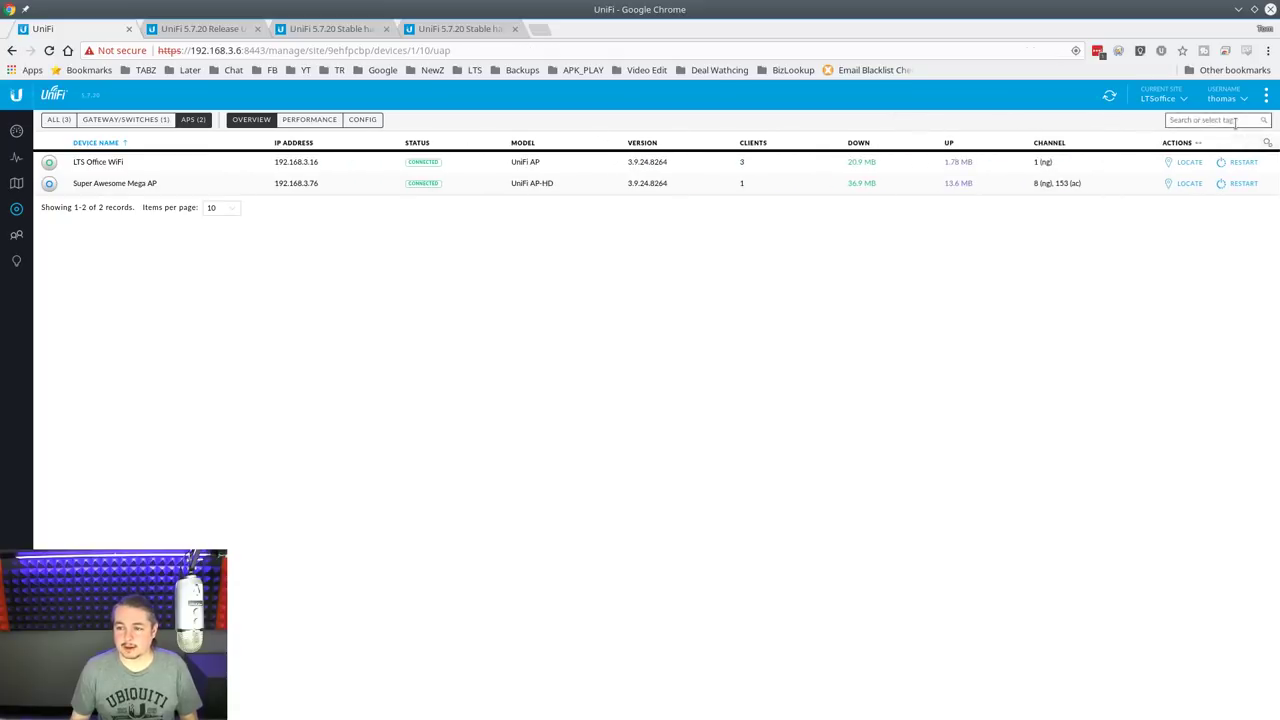
Open Super Awesome Mega AP's properties again and try out hiding, restoring, collapsing and expanding them.
{"action": "left_click", "coordinate": [140, 185]}
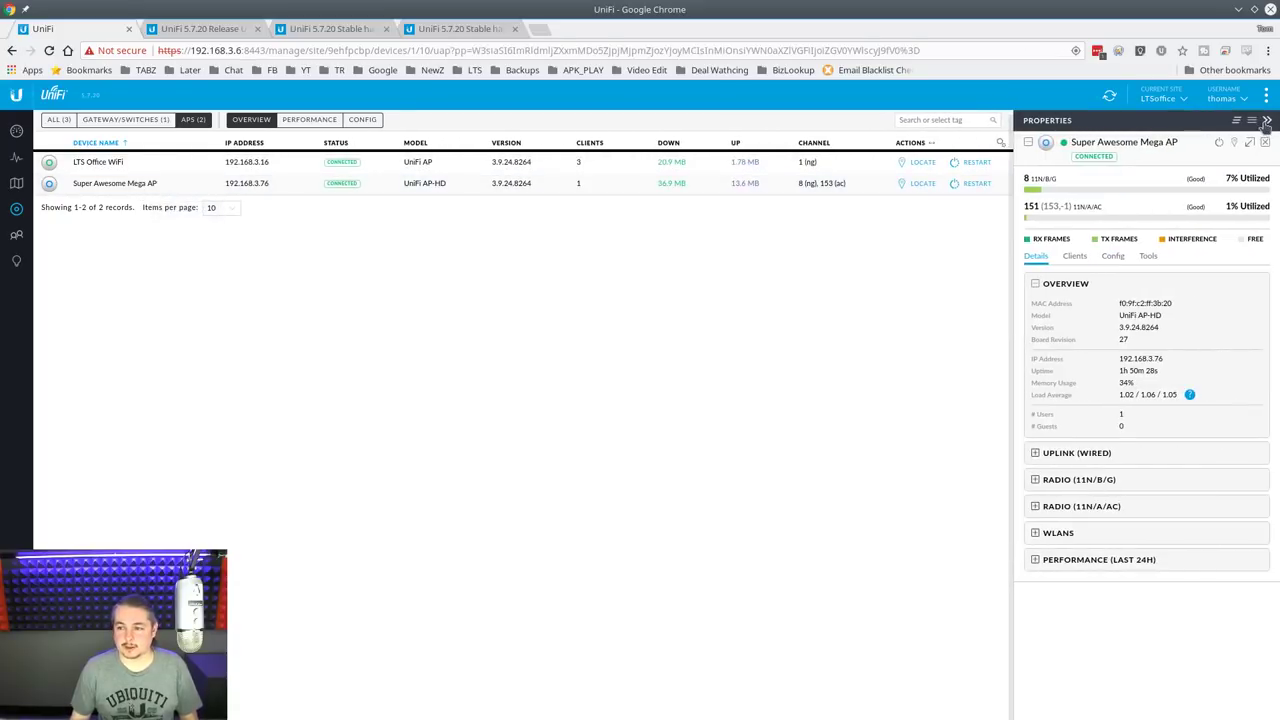
{"action": "left_click", "coordinate": [1266, 121]}
{"action": "left_click", "coordinate": [1266, 120]}
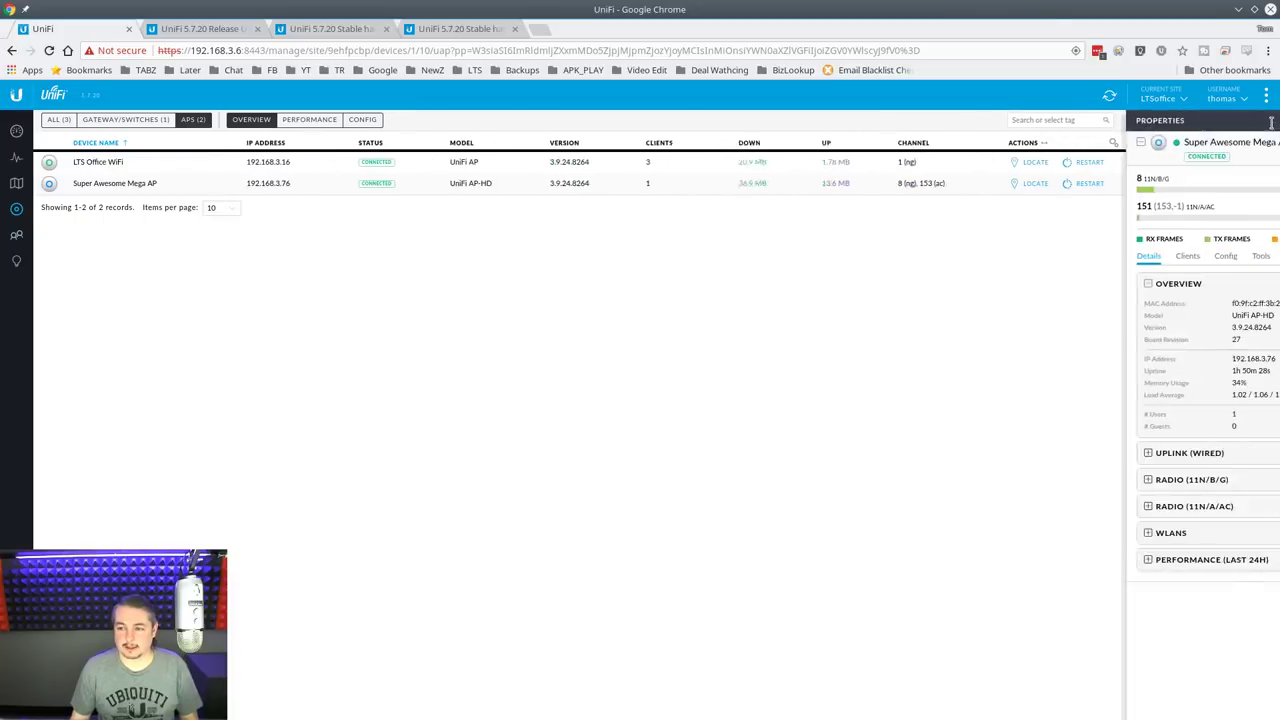
{"action": "left_click", "coordinate": [1251, 120]}
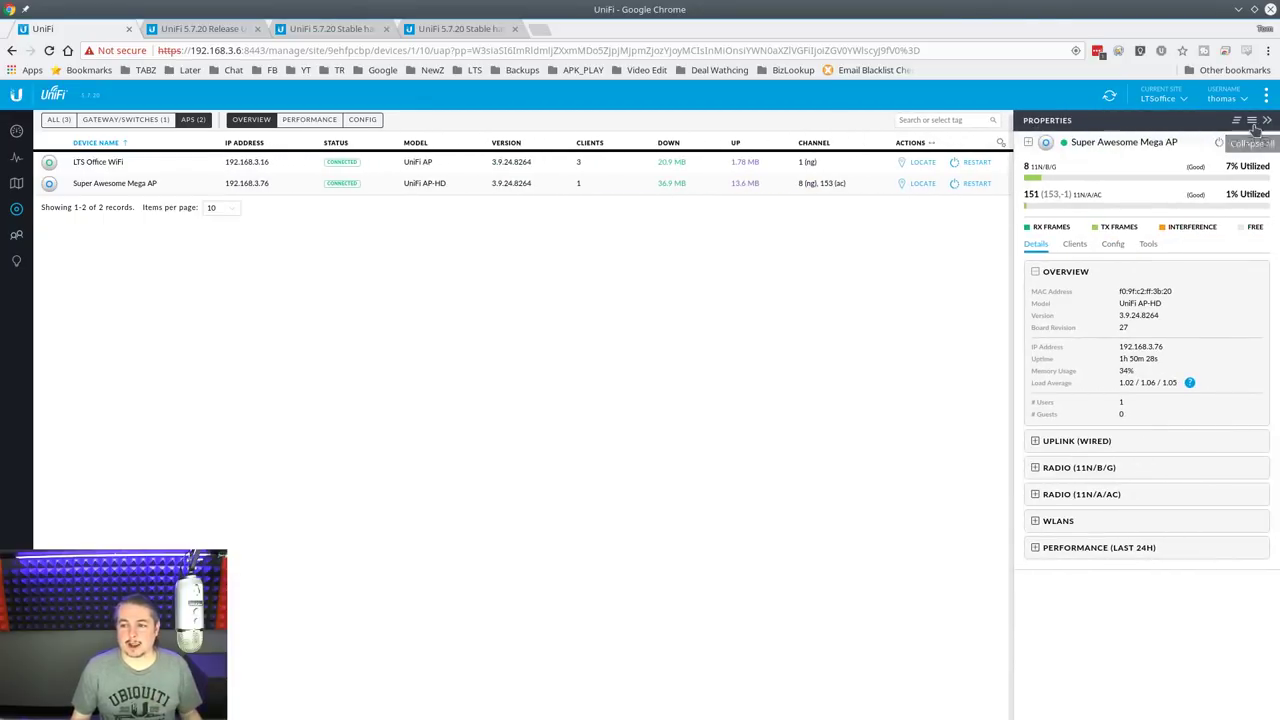
{"action": "left_click", "coordinate": [1236, 120]}
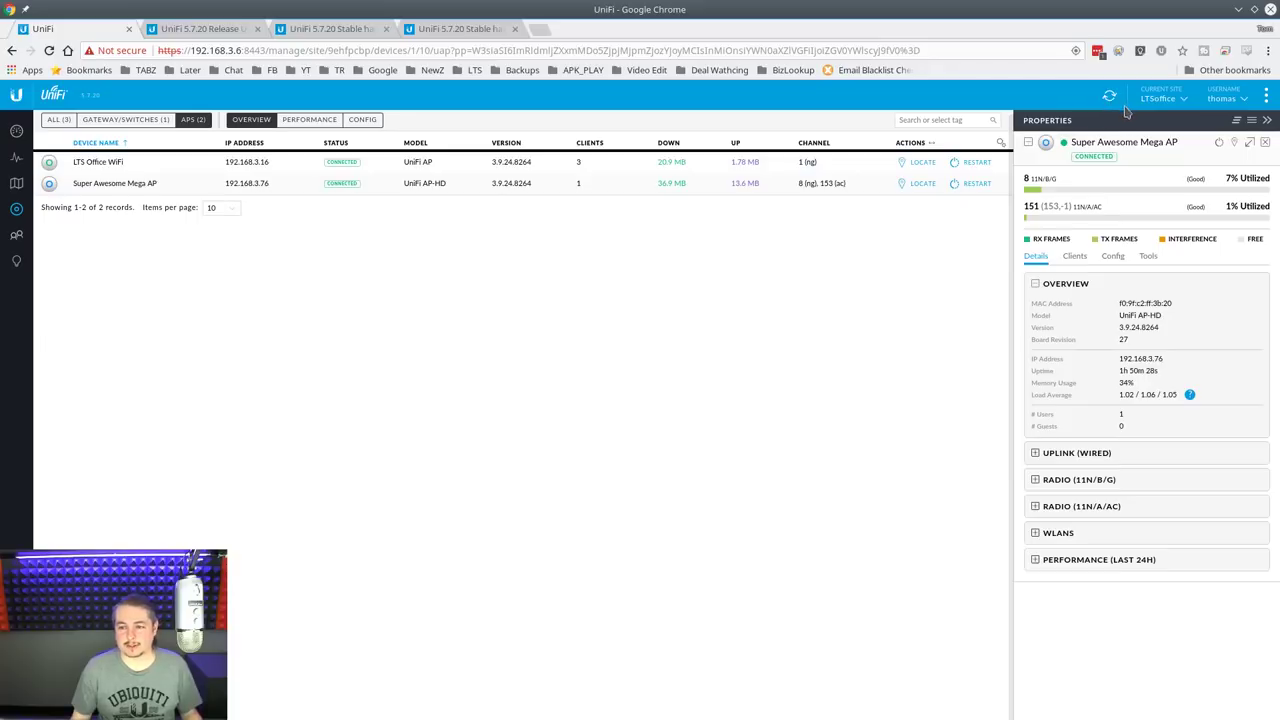
Detach Super Awesome Mega AP's properties into a floating window and move it to the middle of the device list.
{"action": "left_click", "coordinate": [1249, 144]}
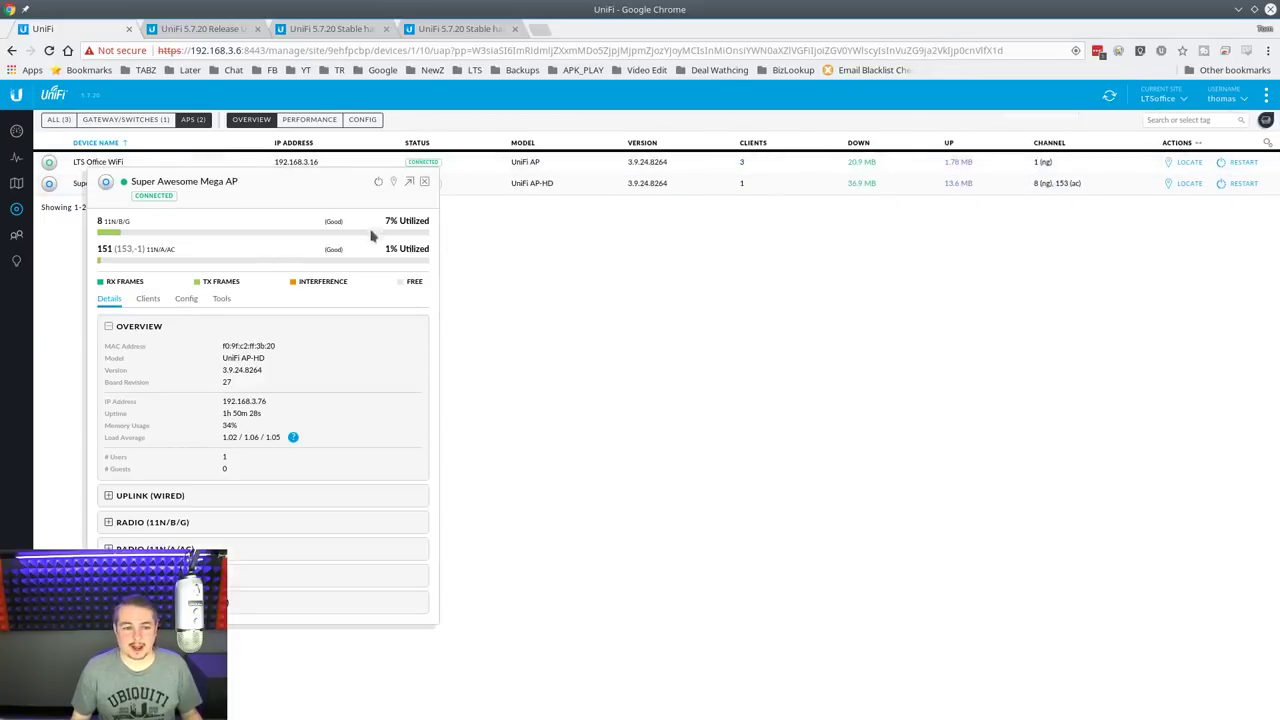
{"action": "left_click_drag", "start_coordinate": [271, 179], "coordinate": [607, 188]}
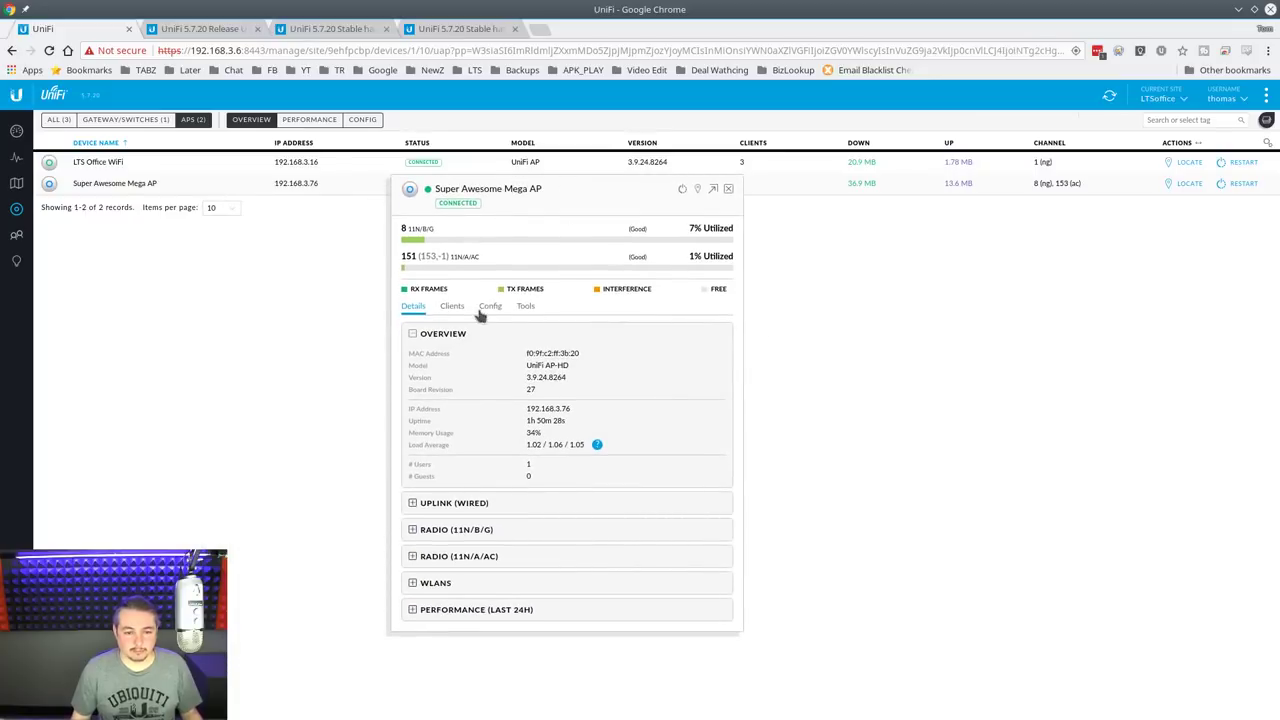
Check the 2G RF environment of Super Awesome Mega AP, including channel 11 at 20 MHz and channel 9 at 40 MHz.
{"action": "left_click", "coordinate": [525, 307]}
{"action": "left_click", "coordinate": [484, 341]}
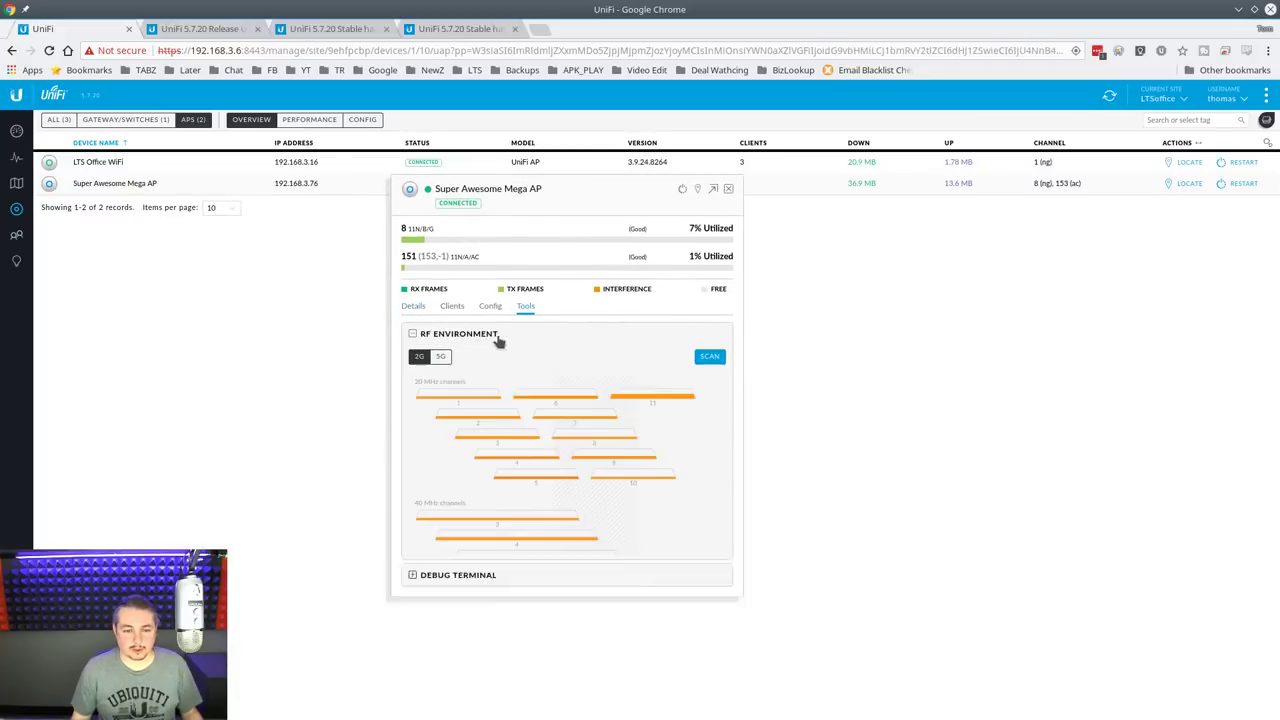
{"action": "left_click_drag", "start_coordinate": [636, 183], "coordinate": [631, 122]}
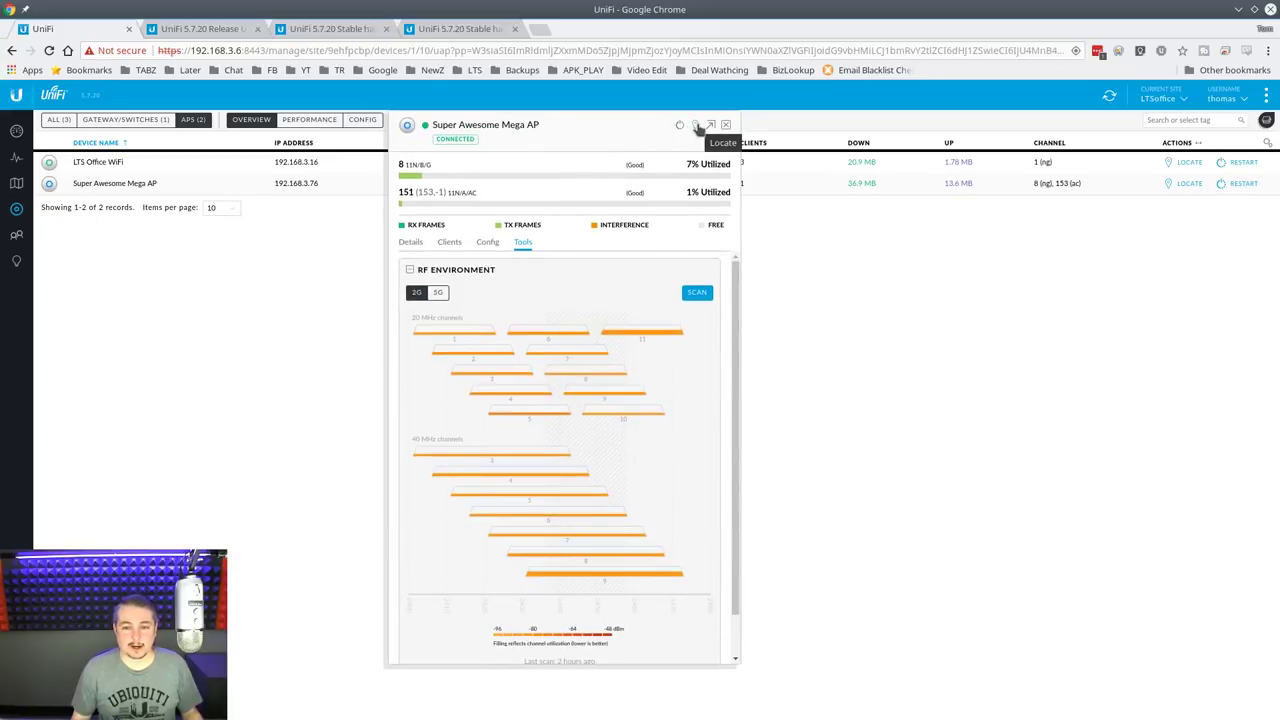
{"action": "mouse_move", "coordinate": [645, 333]}
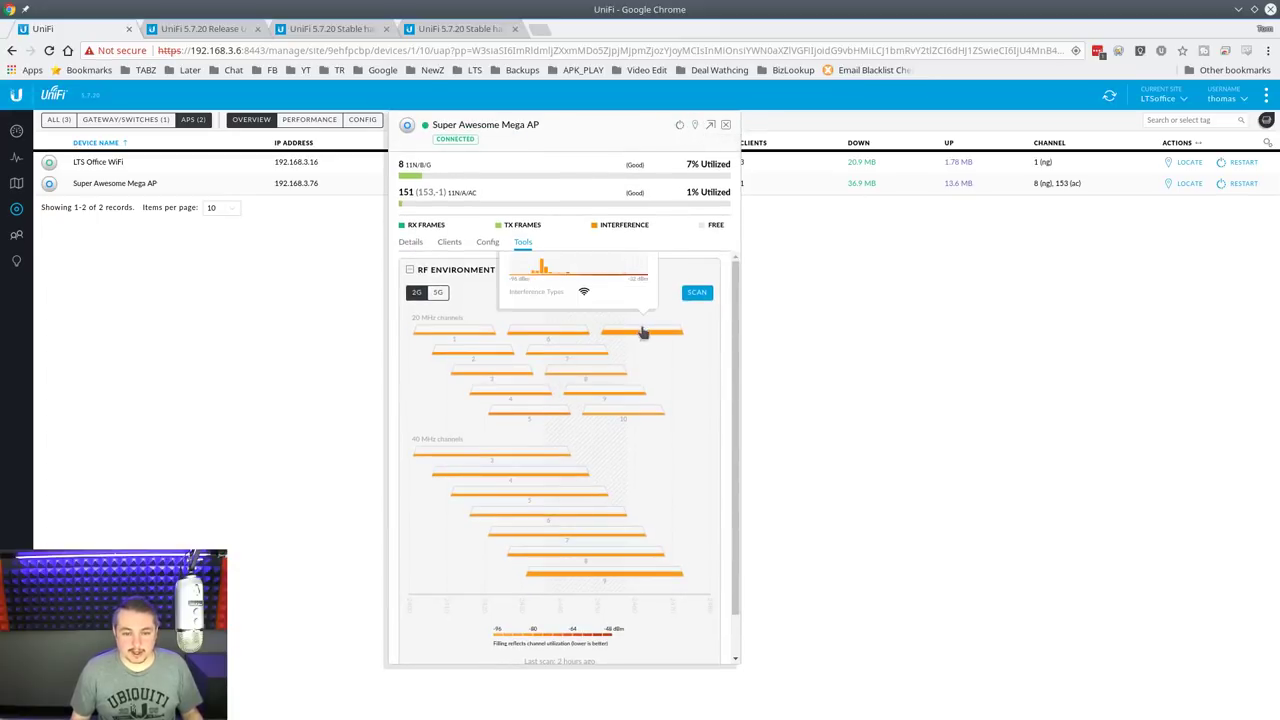
{"action": "mouse_move", "coordinate": [510, 372]}
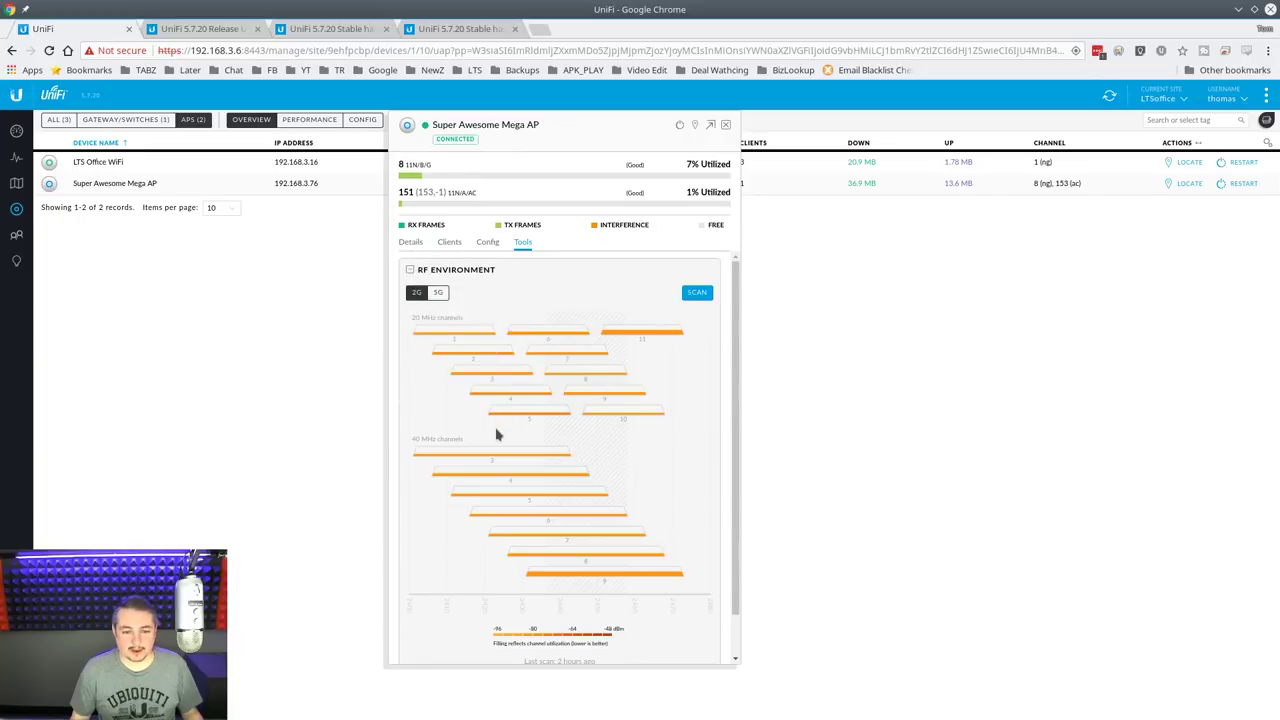
{"action": "mouse_move", "coordinate": [600, 580]}
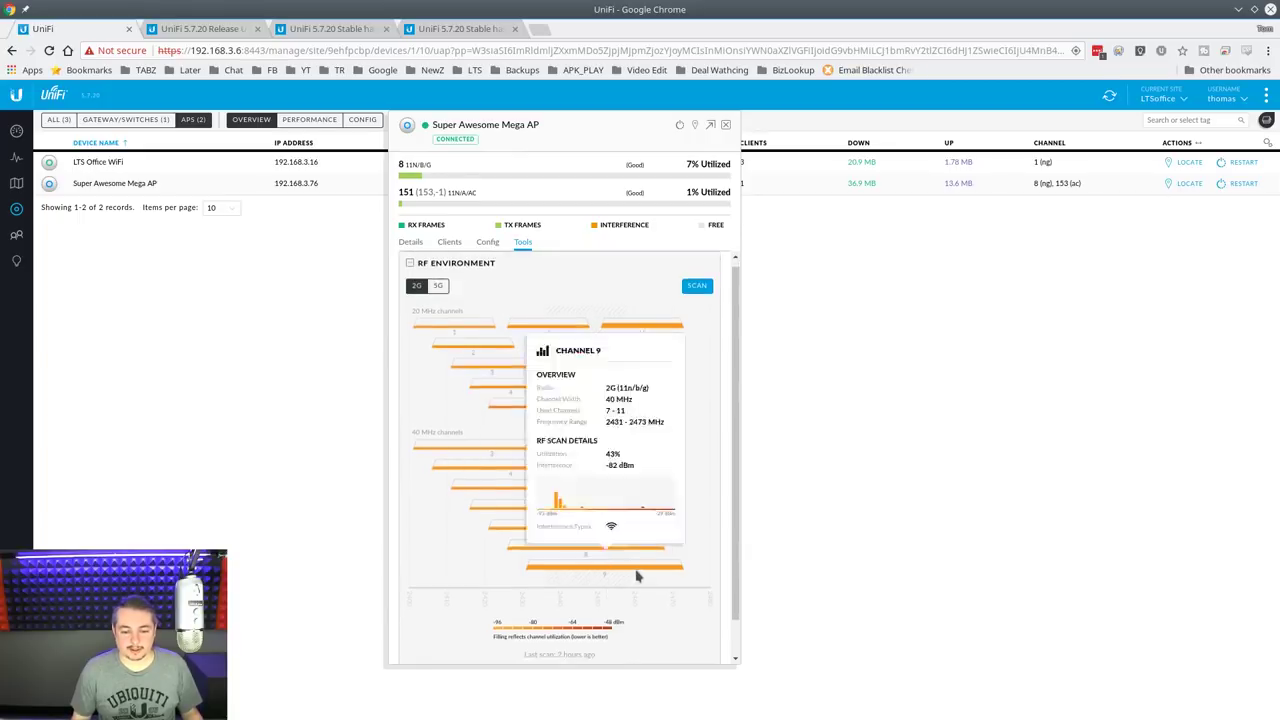
{"action": "scroll", "coordinate": [630, 580], "scroll_direction": "down", "scroll_amount": 2}
{"action": "mouse_move", "coordinate": [603, 365]}
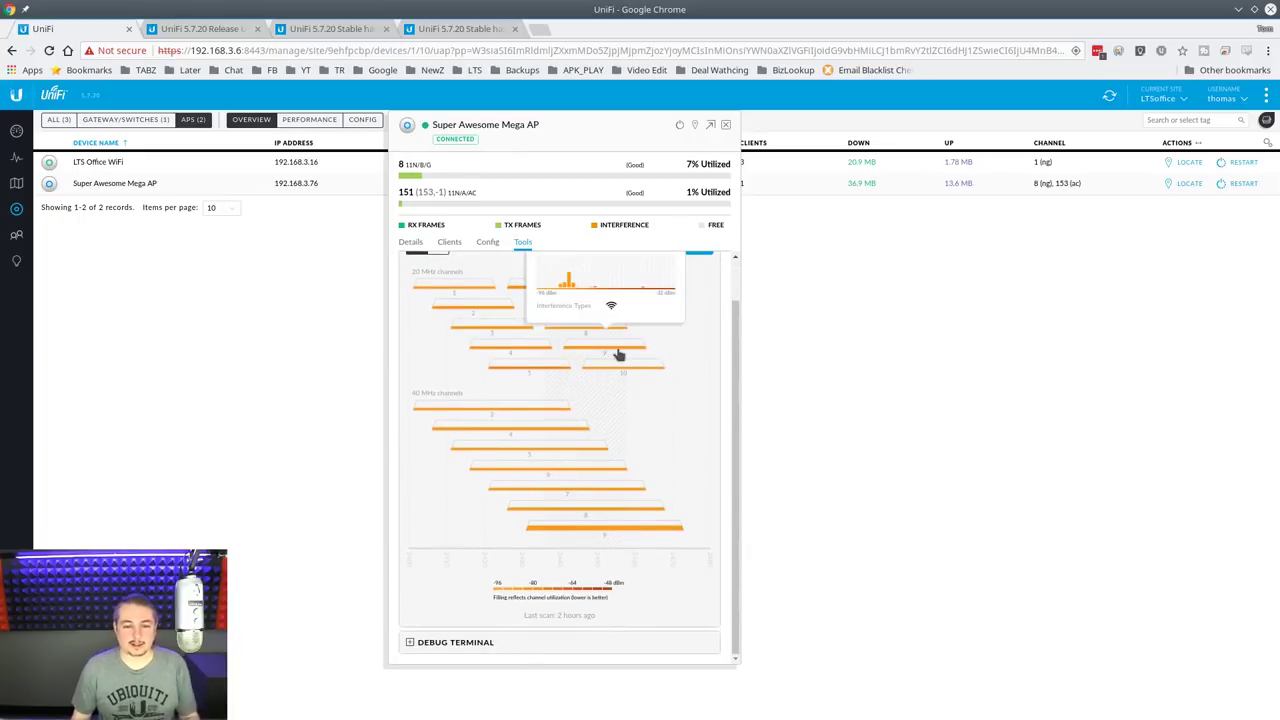
{"action": "scroll", "coordinate": [615, 355], "scroll_direction": "up", "scroll_amount": 1}
Examine the 5G channel utilization in the RF environment, then return to the 2G view.
{"action": "left_click", "coordinate": [438, 292]}
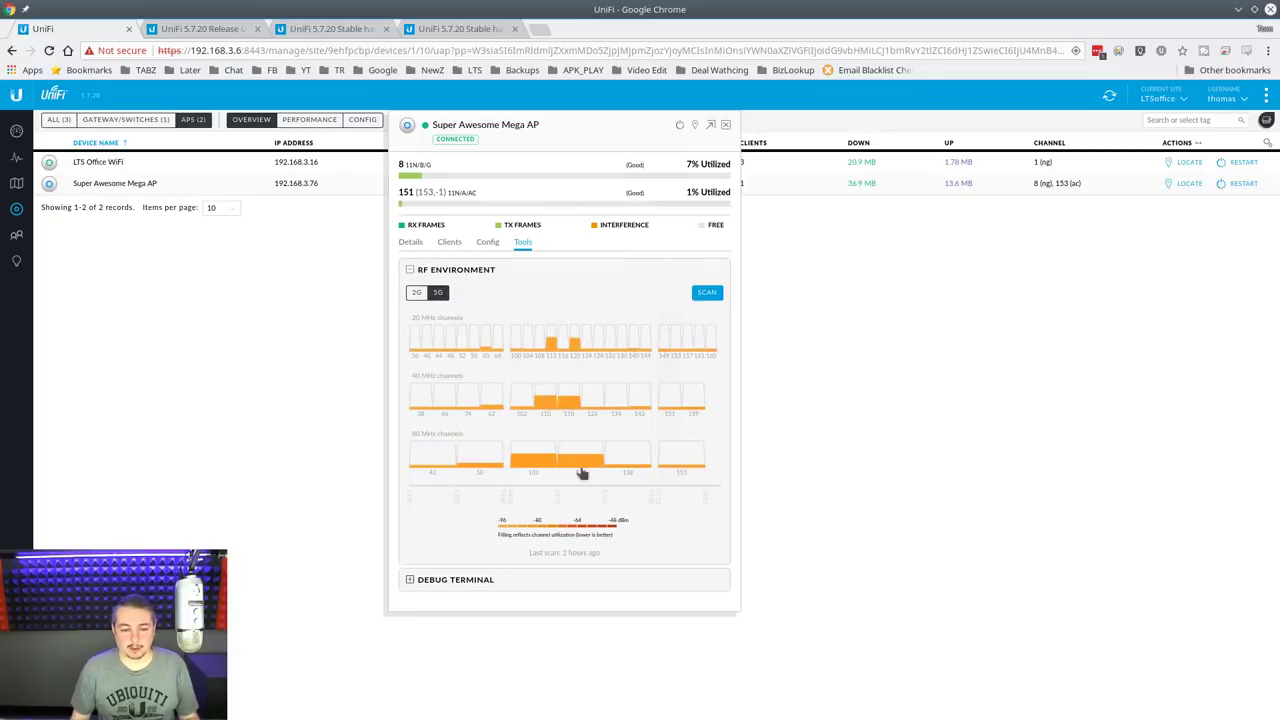
{"action": "mouse_move", "coordinate": [566, 466]}
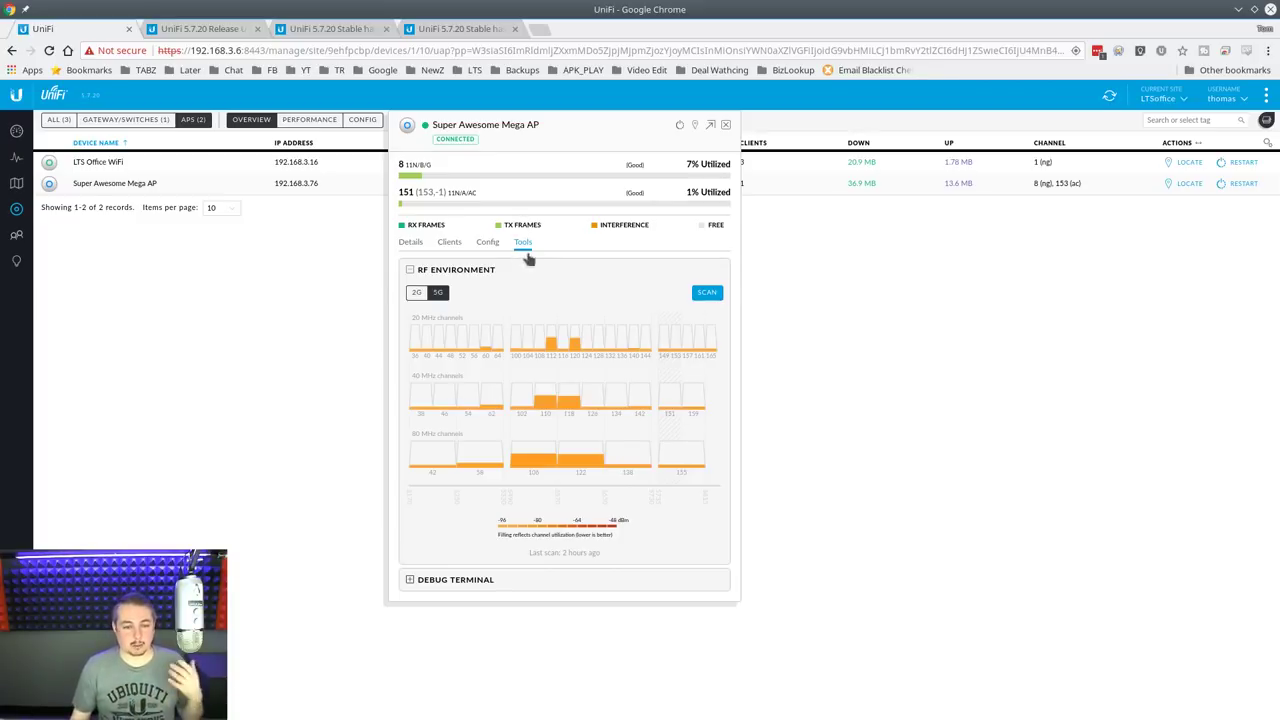
{"action": "left_click", "coordinate": [419, 293]}
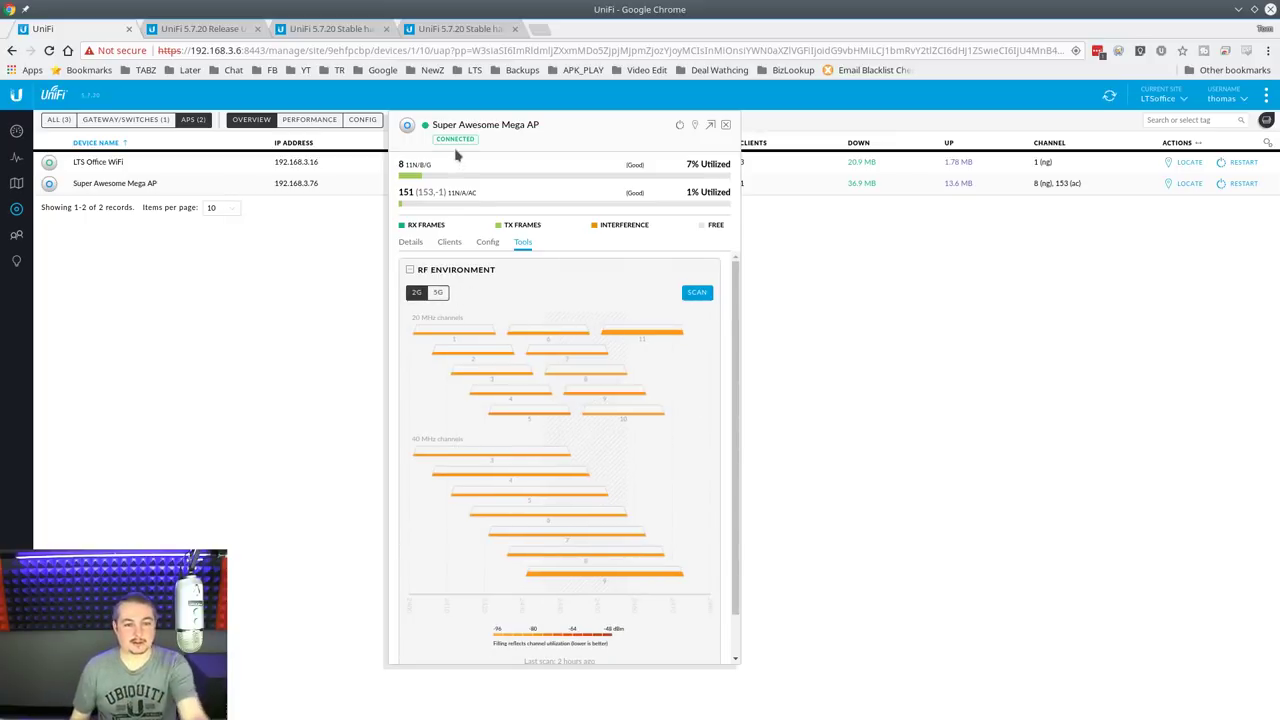
{"action": "mouse_move", "coordinate": [595, 372]}
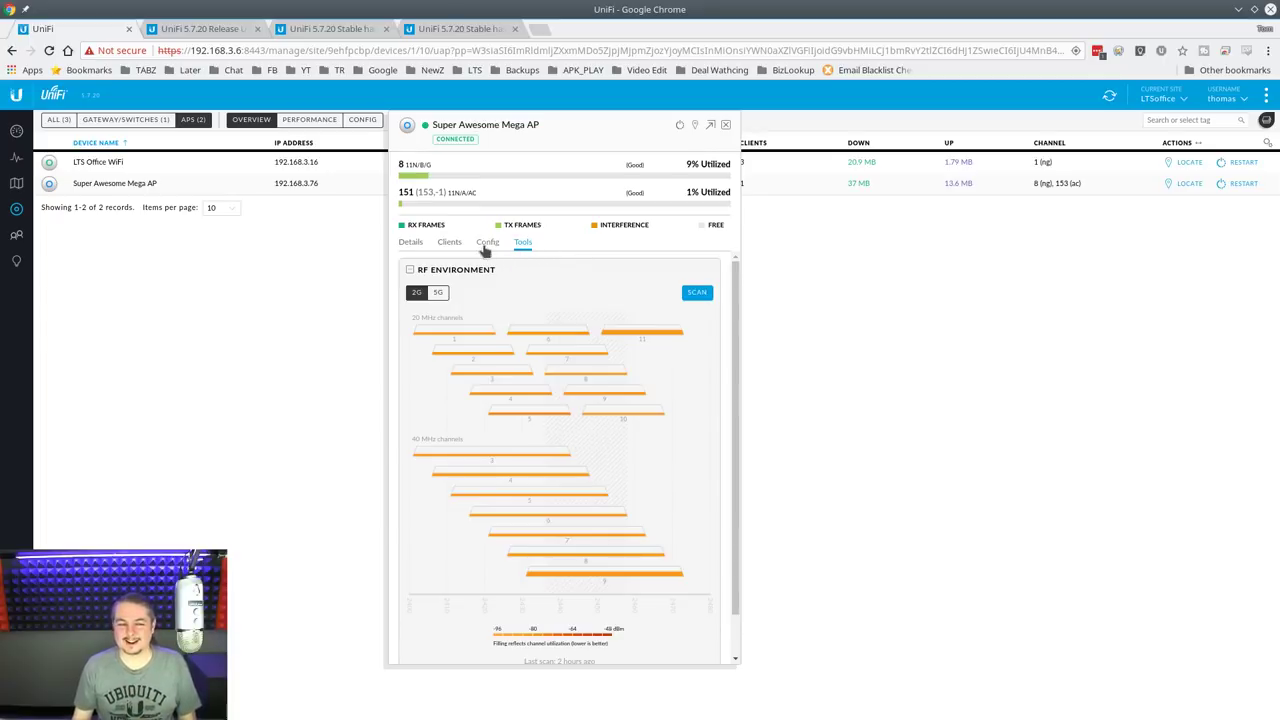
Review Super Awesome Mega AP's wireless uplink options, try manually configured uplink priorities, cancel them and close the properties window.
{"action": "left_click", "coordinate": [487, 243]}
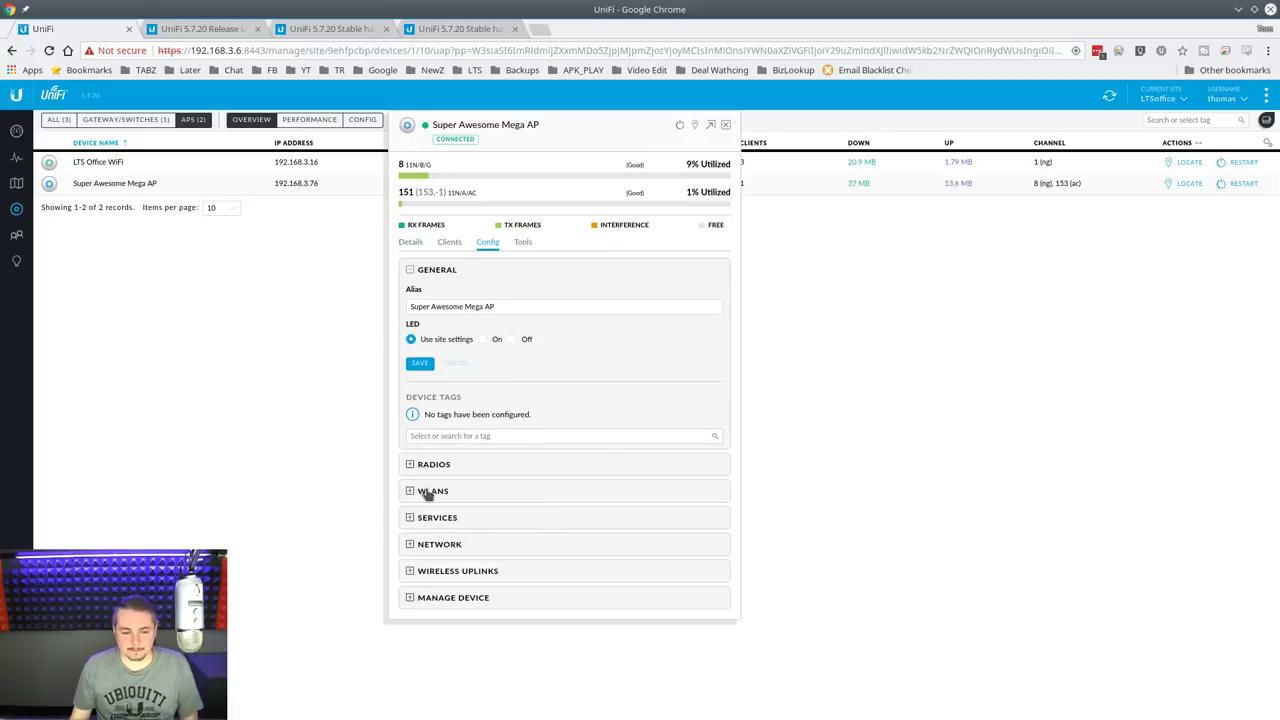
{"action": "left_click", "coordinate": [487, 572]}
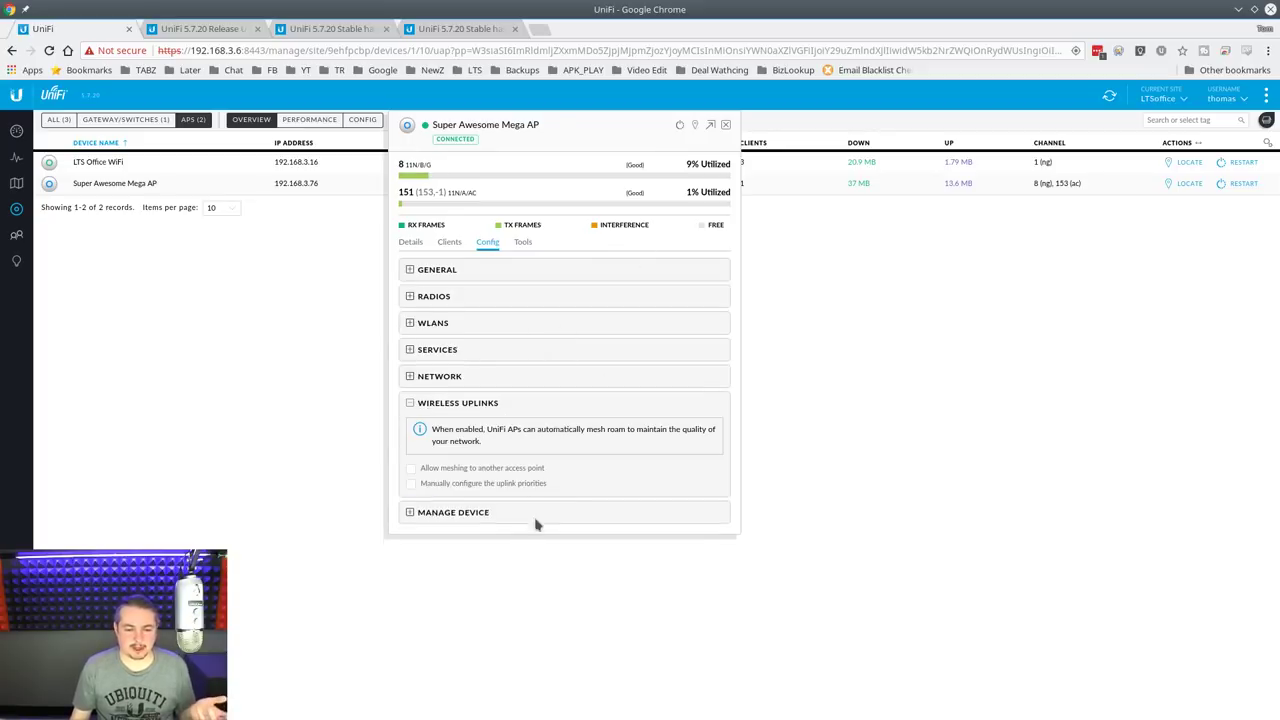
{"action": "left_click", "coordinate": [482, 485]}
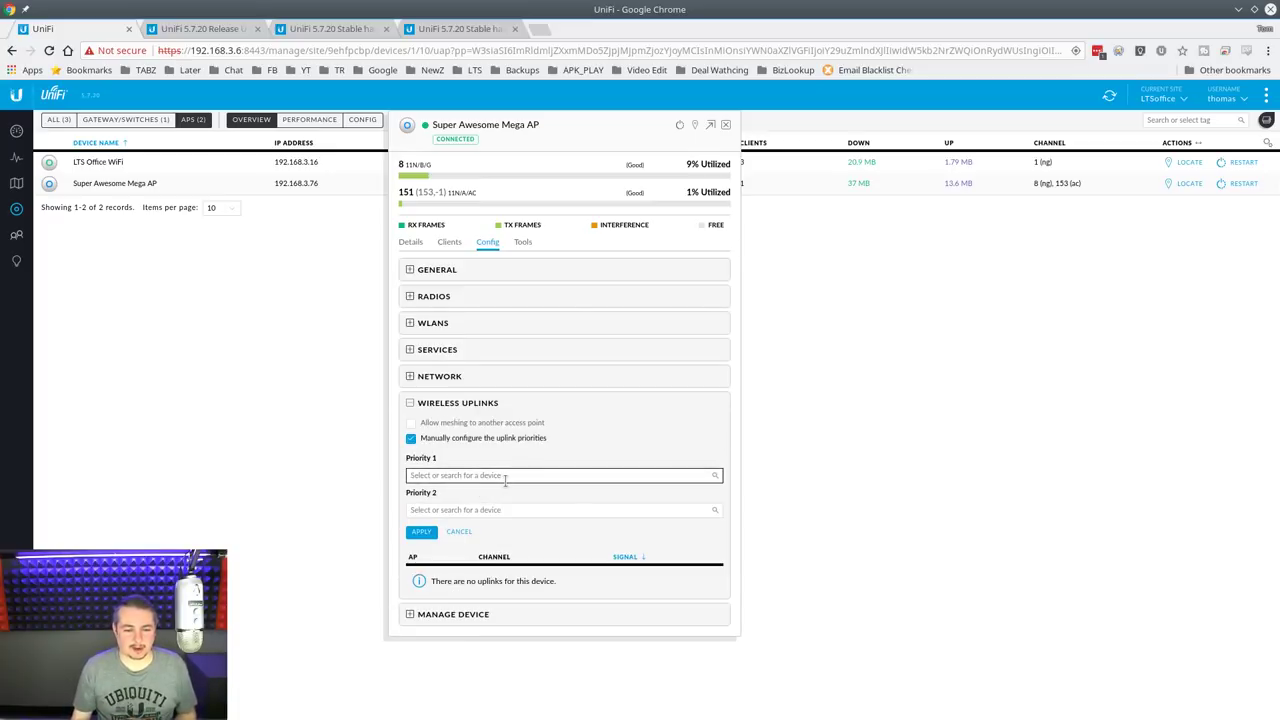
{"action": "left_click", "coordinate": [514, 476]}
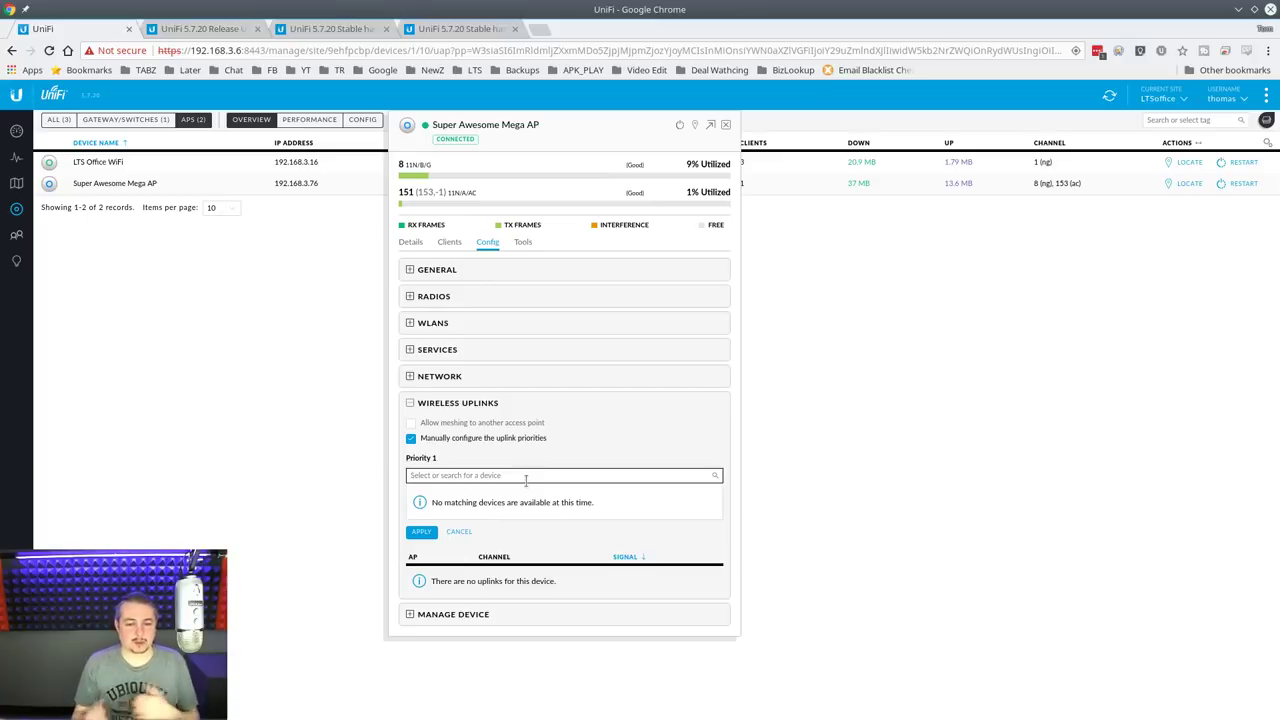
{"action": "left_click", "coordinate": [860, 522]}
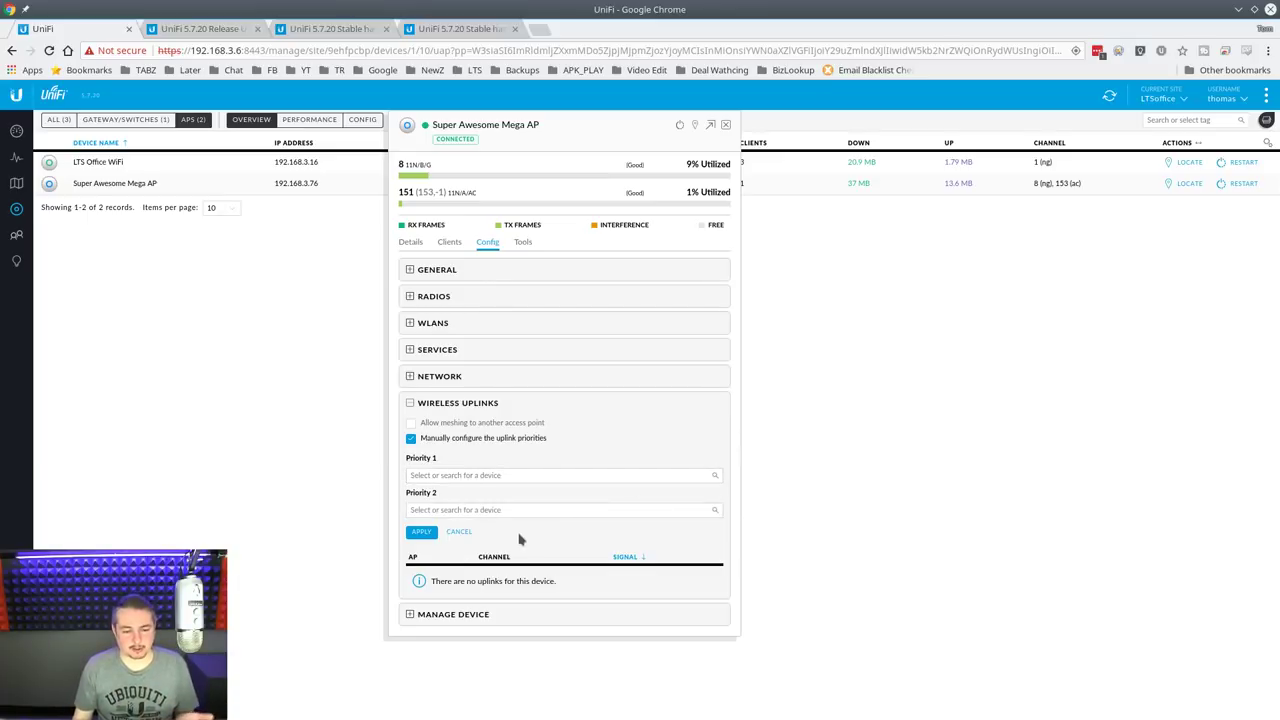
{"action": "left_click", "coordinate": [463, 532]}
{"action": "left_click", "coordinate": [725, 125]}
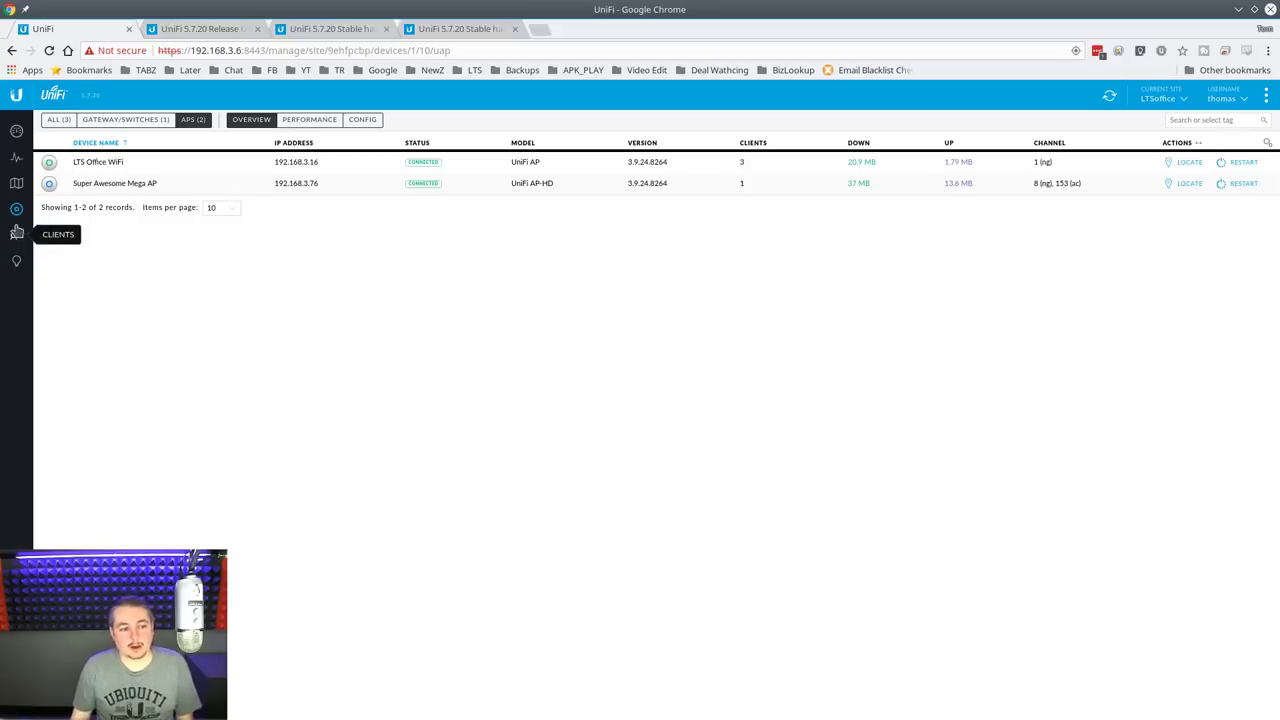
Open the Demo floor plan and place Super Awesome Mega AP in the middle of conference room 113.
{"action": "left_click", "coordinate": [17, 185]}
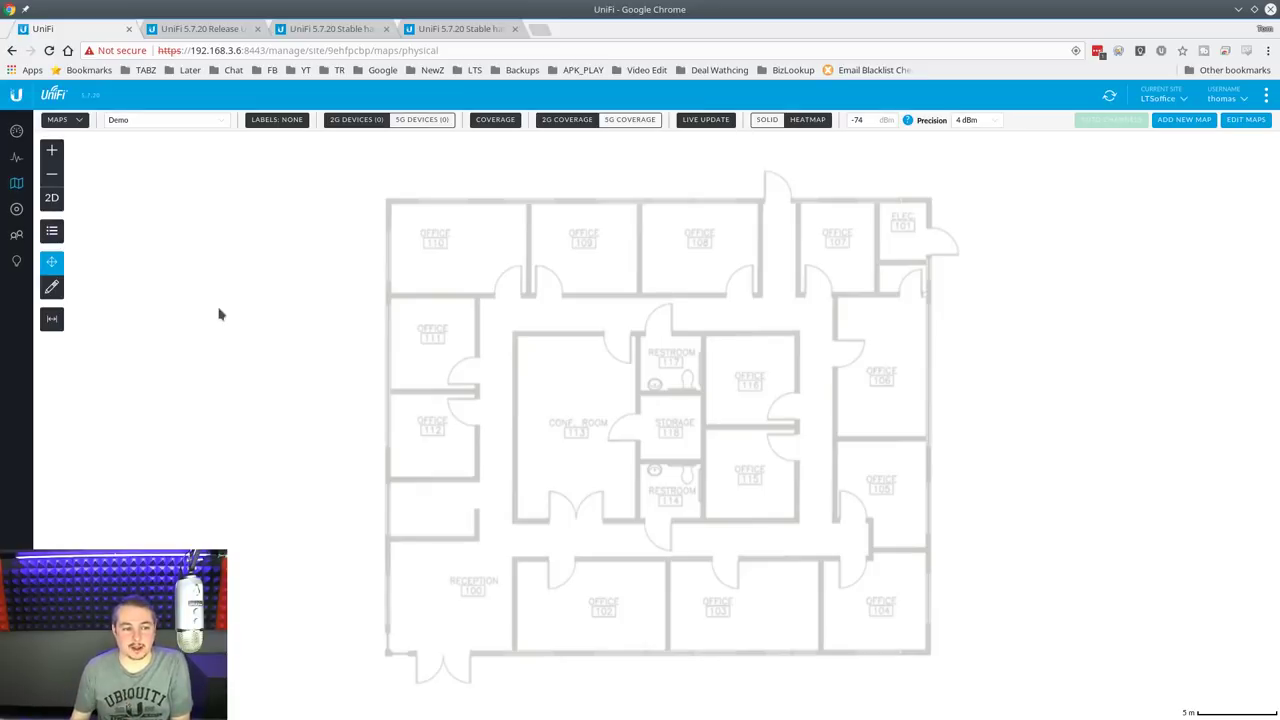
{"action": "left_click", "coordinate": [52, 232]}
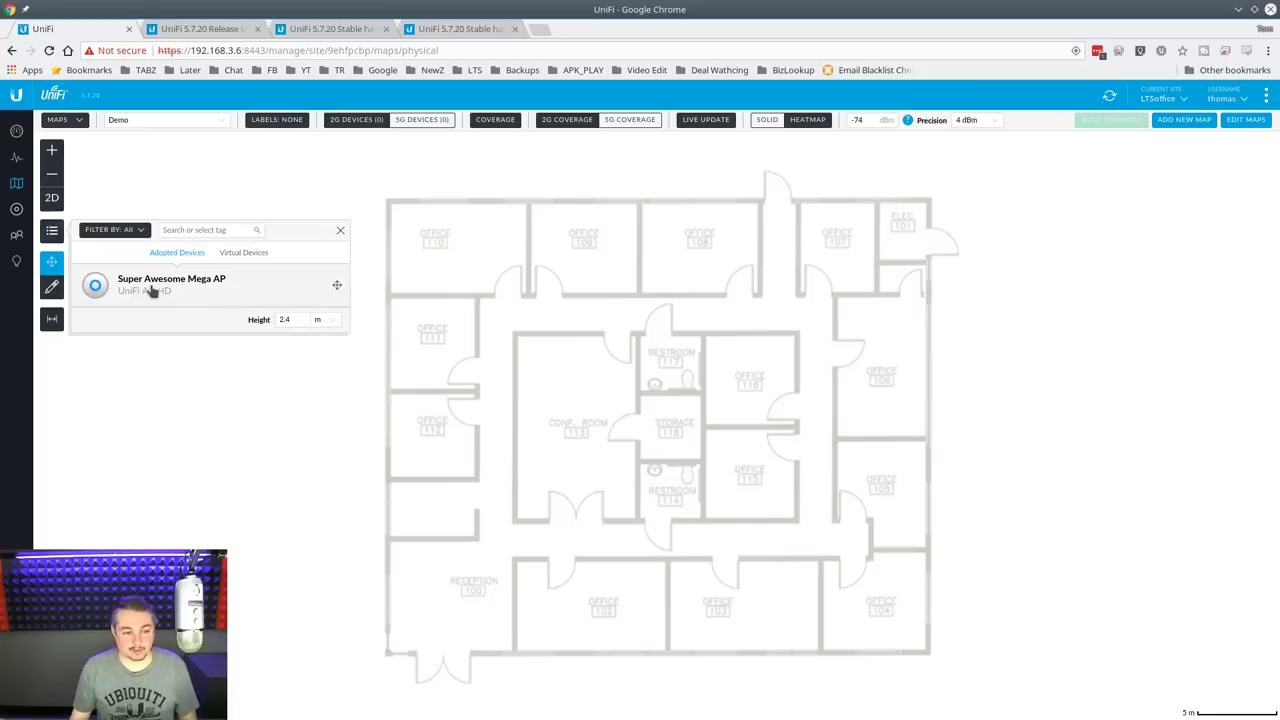
{"action": "left_click_drag", "start_coordinate": [148, 289], "coordinate": [576, 429]}
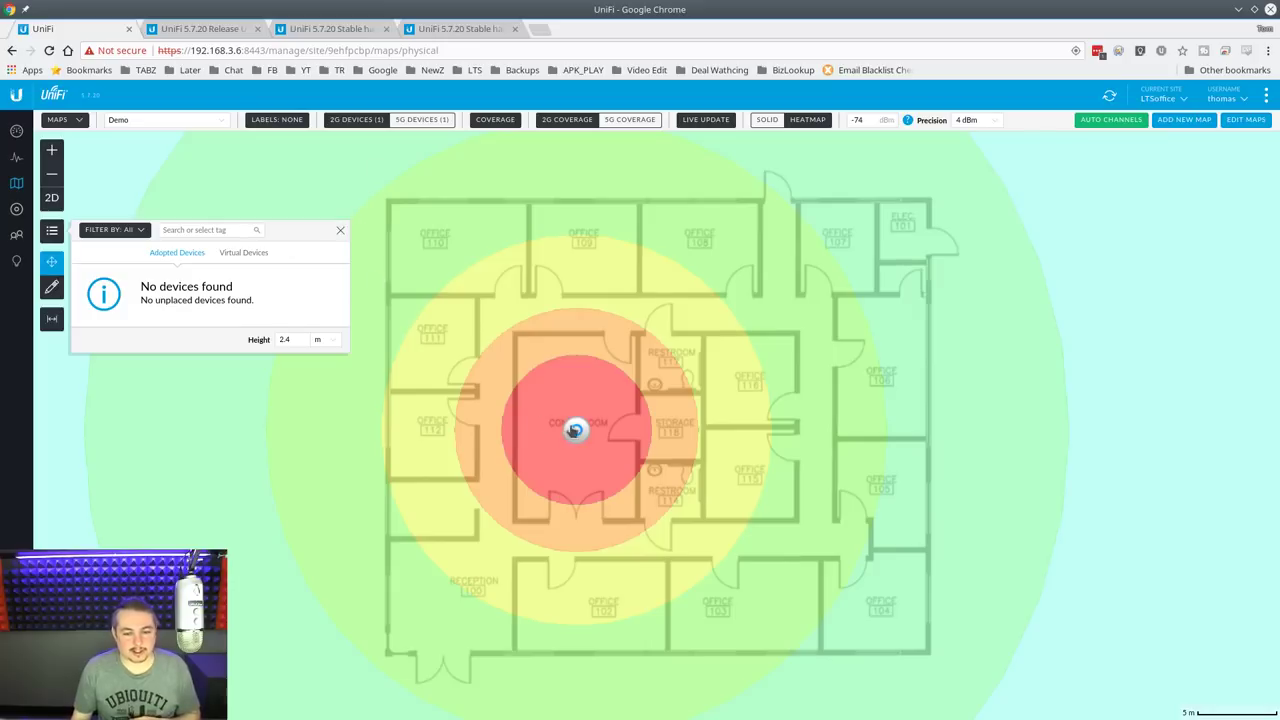
{"action": "left_click", "coordinate": [340, 230]}
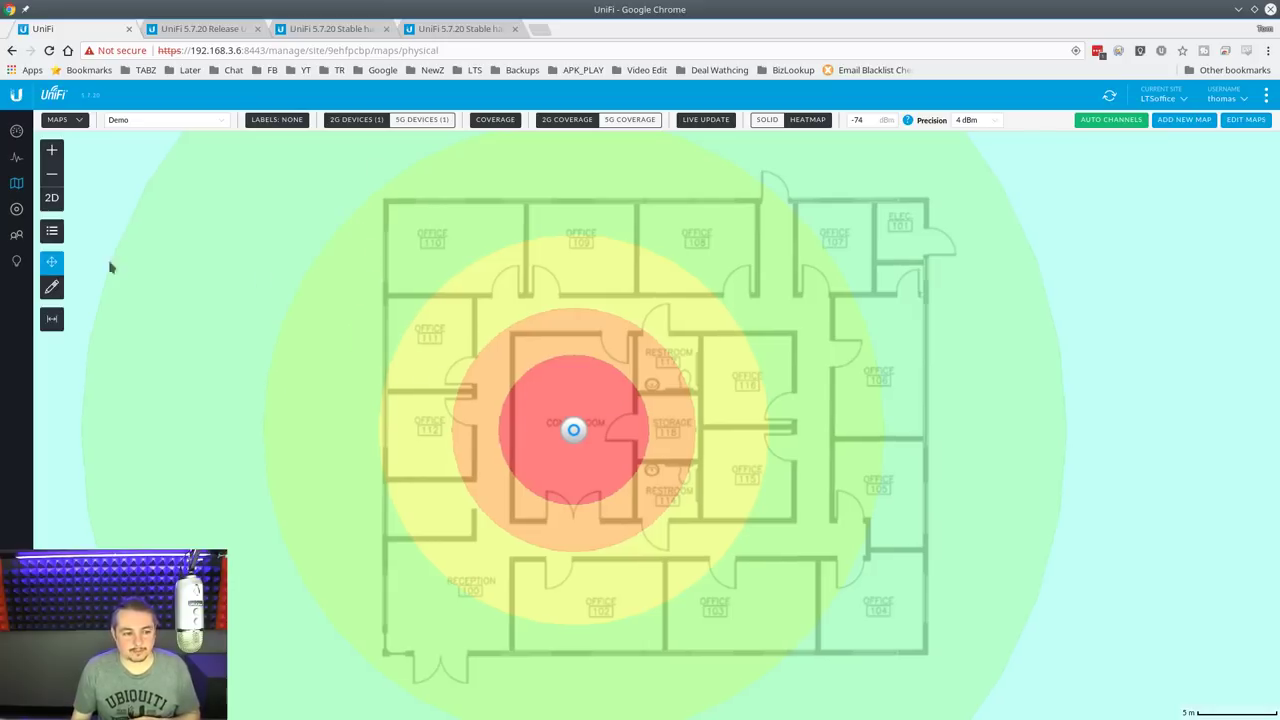
Set the map scale by marking the building's full lower wall as 300 ft.
{"action": "left_click", "coordinate": [52, 318]}
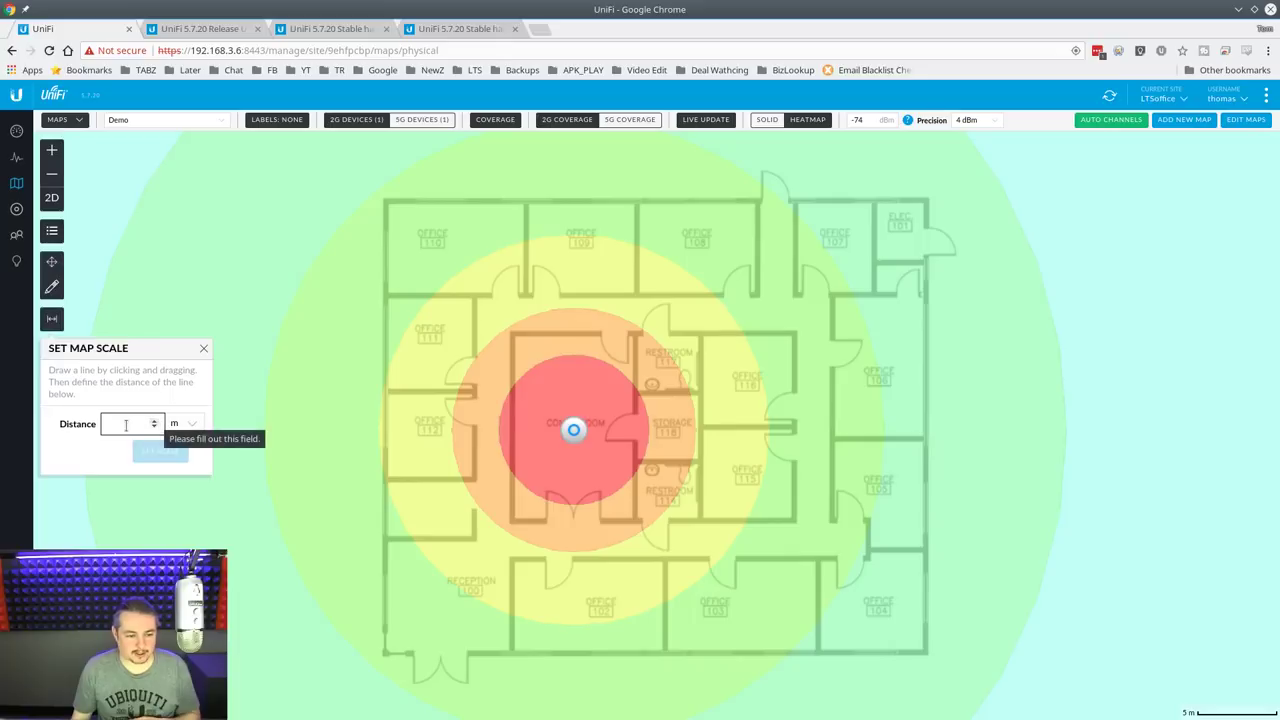
{"action": "left_click", "coordinate": [126, 426]}
{"action": "type", "text": "300"}
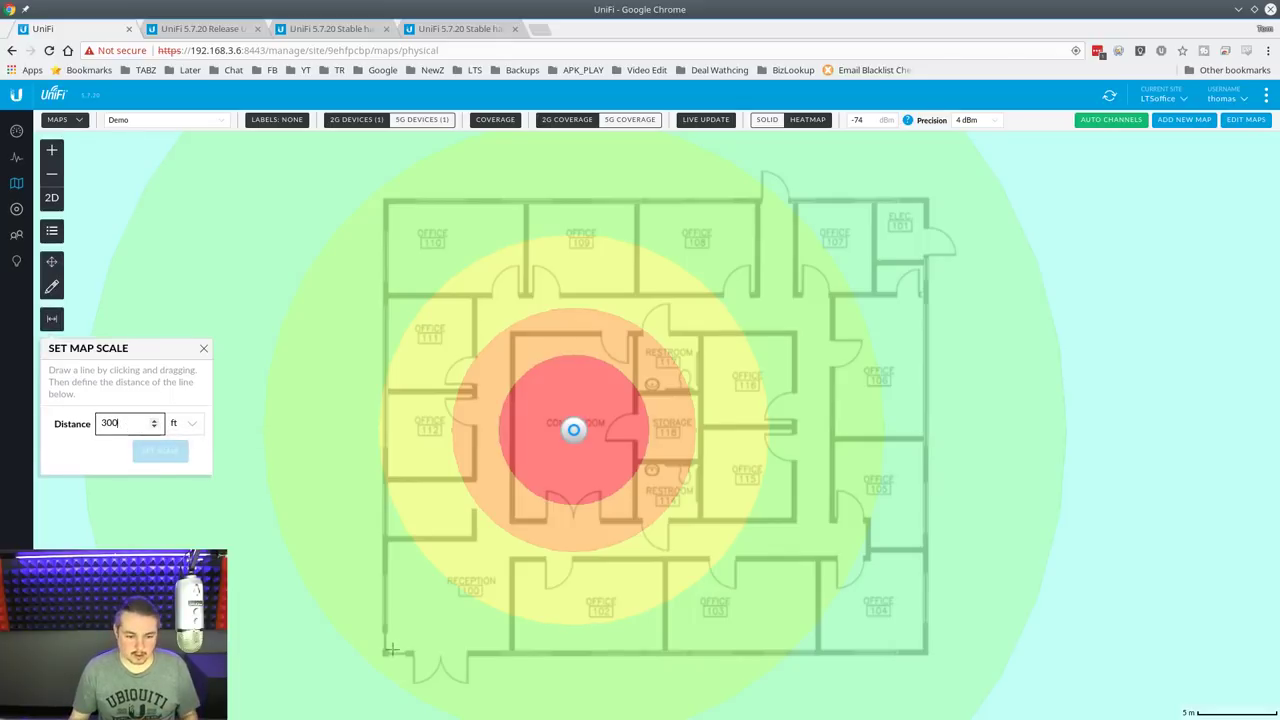
{"action": "left_click_drag", "start_coordinate": [385, 653], "coordinate": [924, 655]}
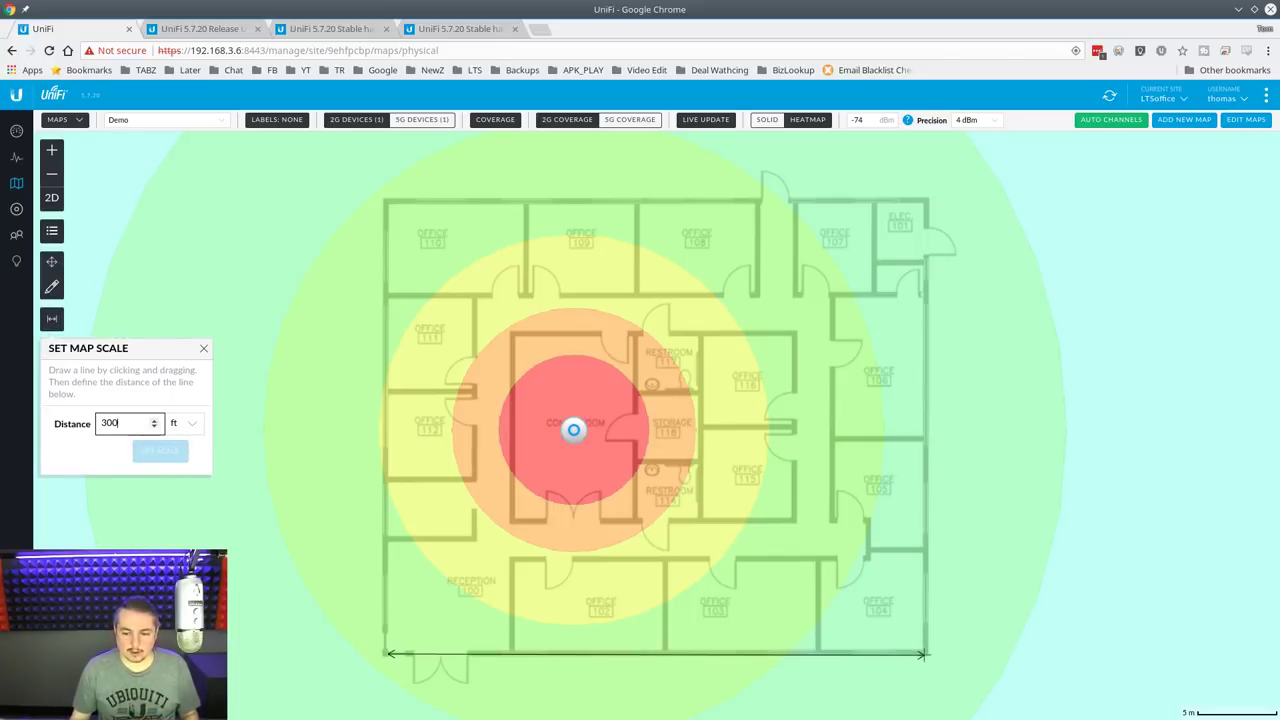
{"action": "left_click", "coordinate": [163, 451]}
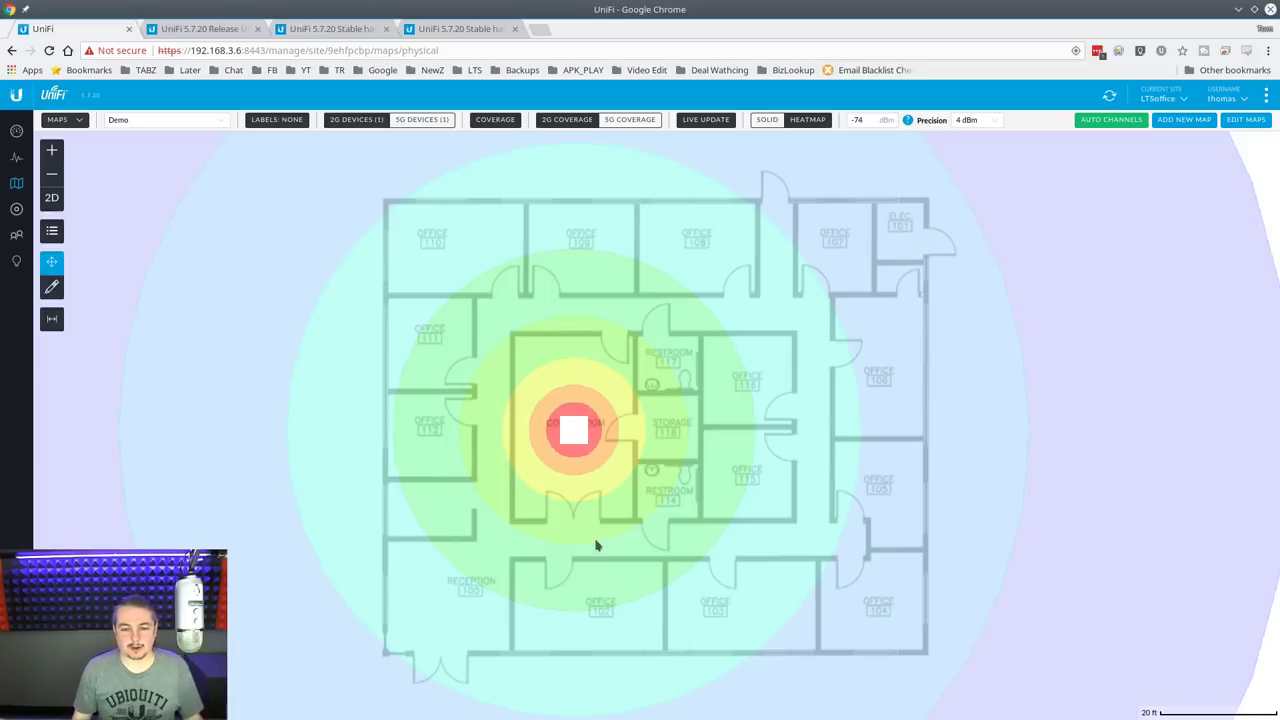
Inspect the coverage around the whole building, try the 3D view, and shift the access point slightly toward the restrooms.
{"action": "left_click", "coordinate": [52, 173]}
{"action": "left_click", "coordinate": [52, 173]}
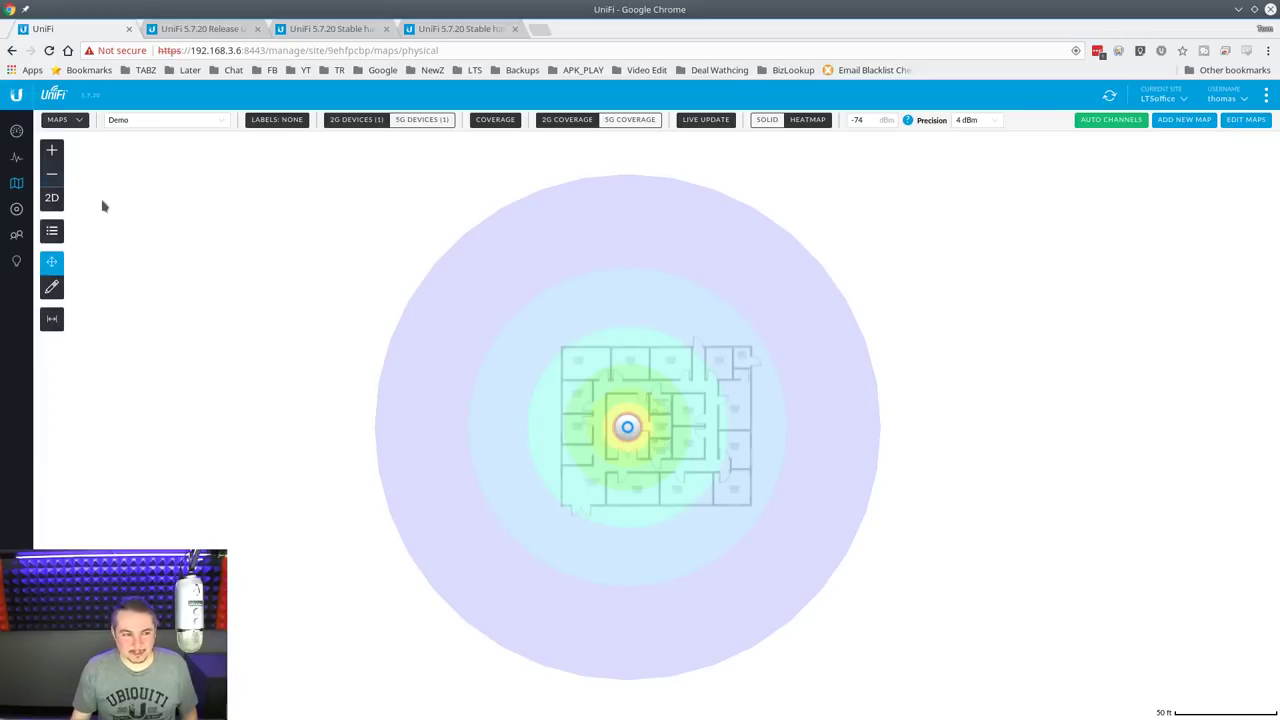
{"action": "left_click", "coordinate": [52, 205]}
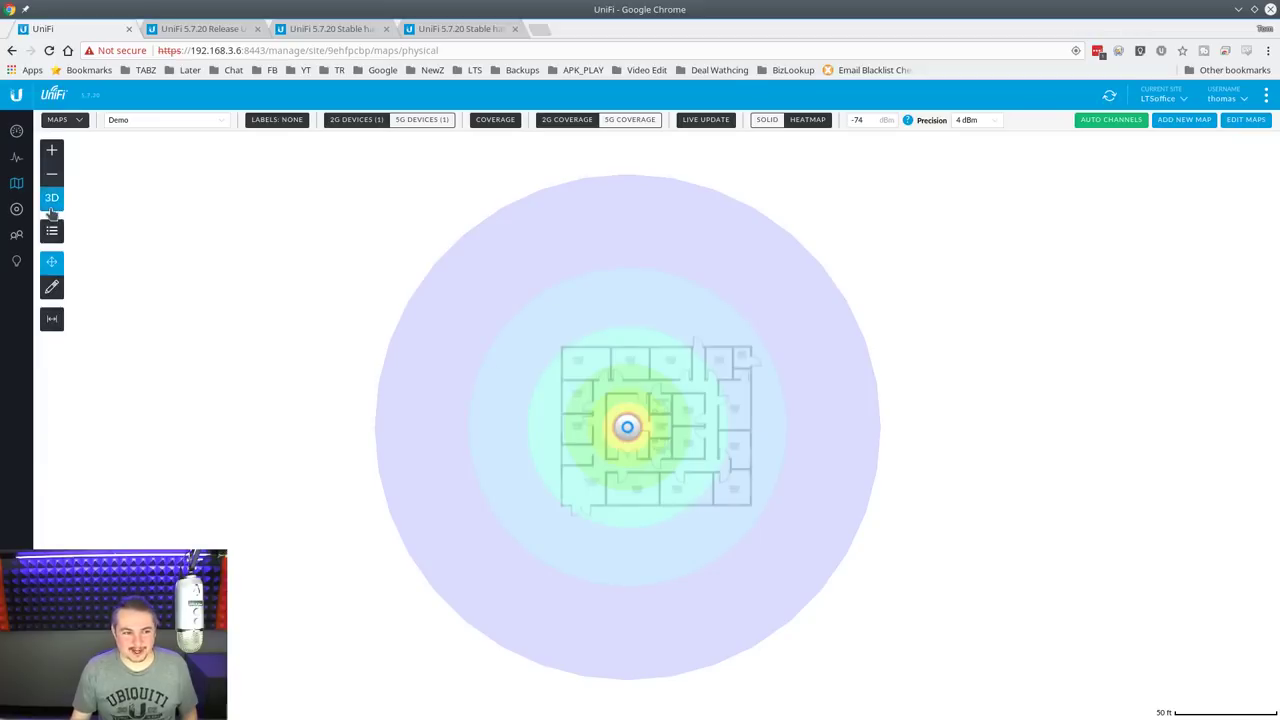
{"action": "left_click", "coordinate": [52, 150]}
{"action": "left_click", "coordinate": [52, 150]}
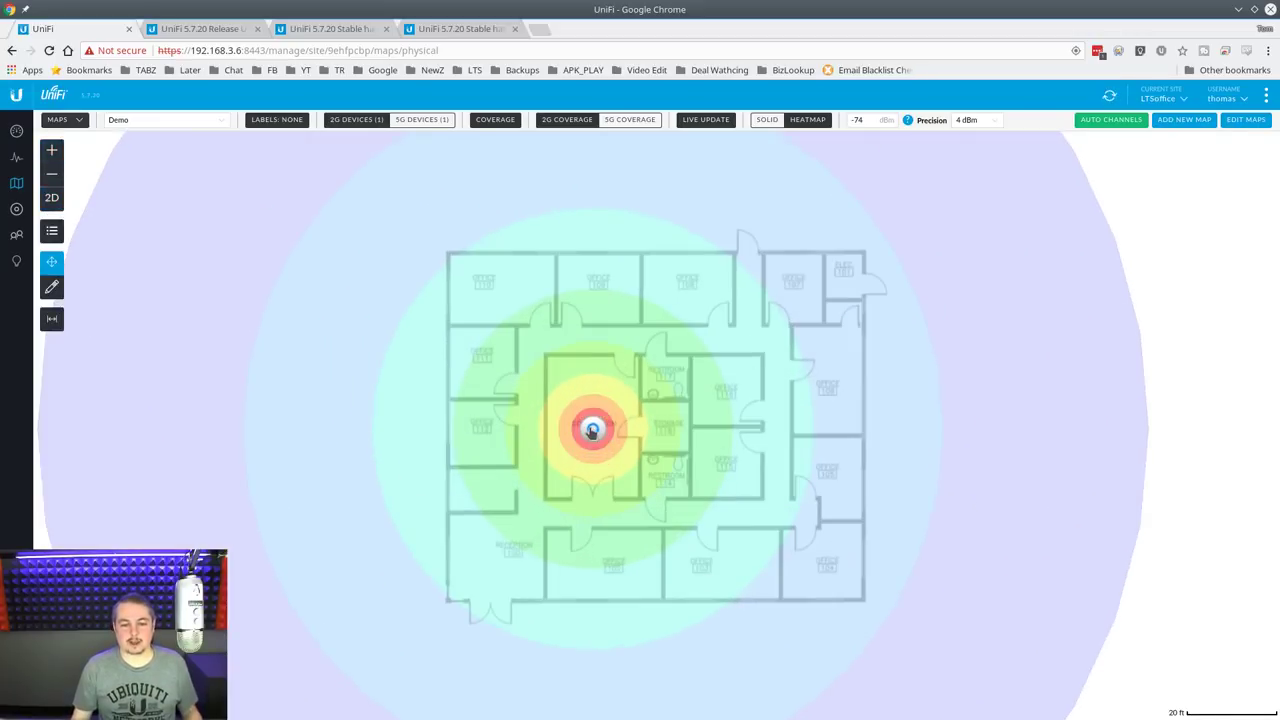
{"action": "mouse_move", "coordinate": [592, 428]}
{"action": "left_mouse_down"}
{"action": "mouse_move", "coordinate": [820, 334]}
{"action": "mouse_move", "coordinate": [665, 614]}
{"action": "mouse_move", "coordinate": [643, 377]}
{"action": "mouse_move", "coordinate": [606, 423]}
{"action": "left_mouse_up"}
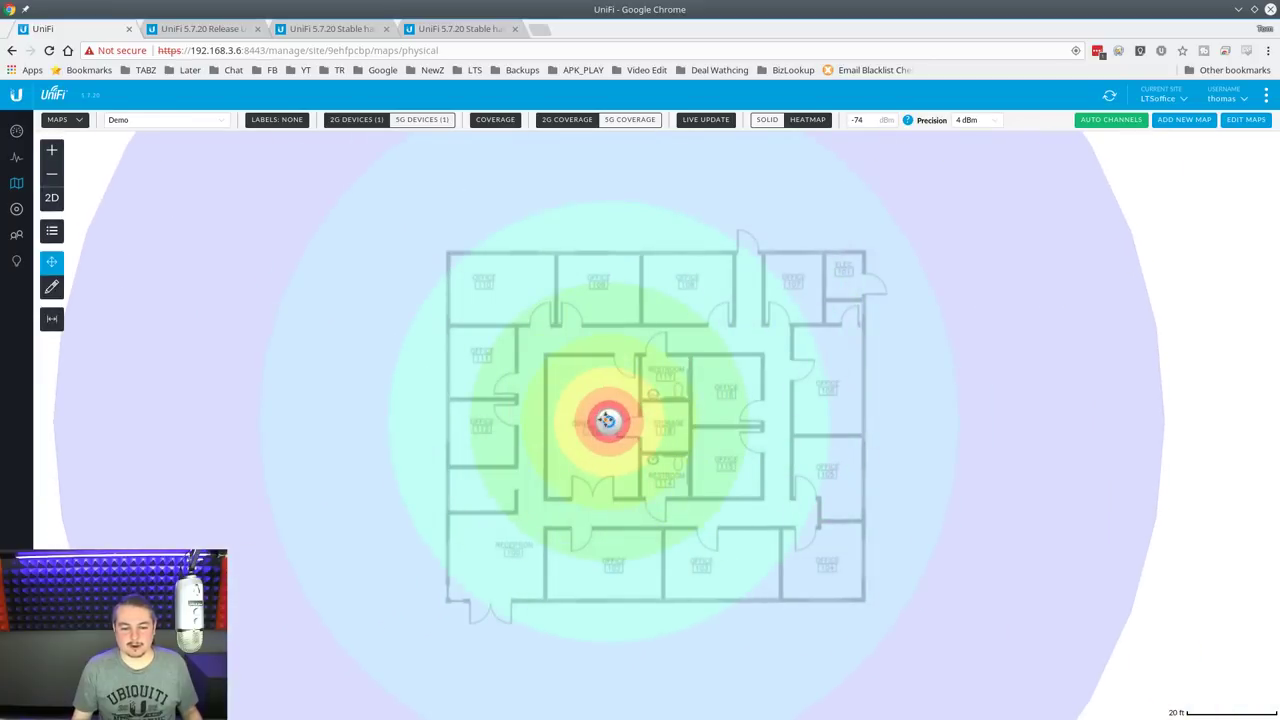
Rescale the map by marking the building's lower wall as 600 ft, and nudge the access point toward the conference room's upper wall.
{"action": "left_click", "coordinate": [52, 319]}
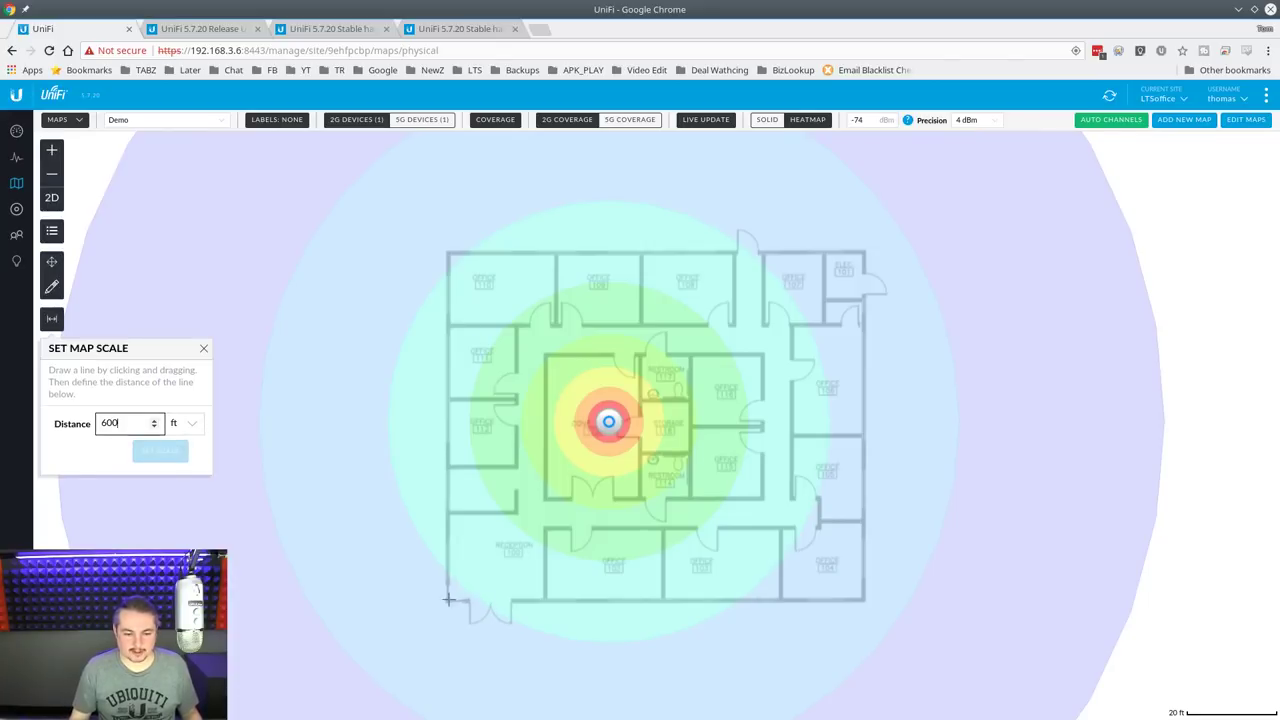
{"action": "left_click_drag", "start_coordinate": [450, 600], "coordinate": [866, 600]}
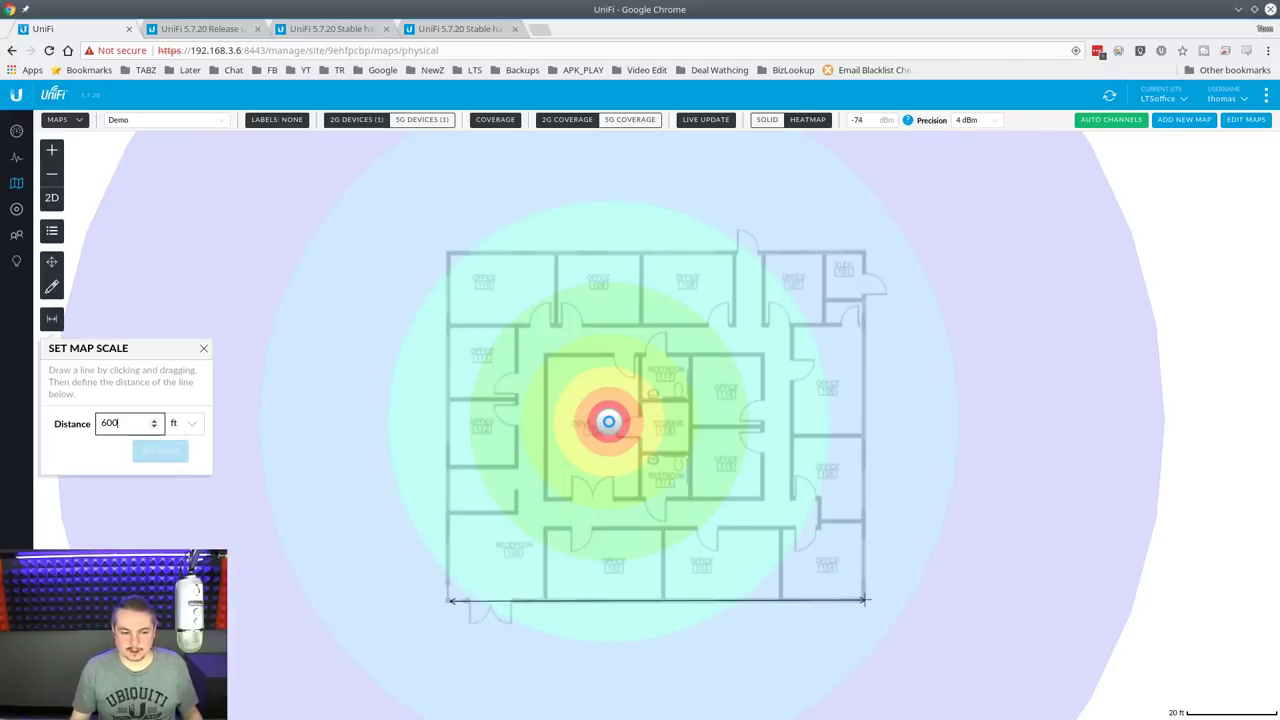
{"action": "left_click", "coordinate": [180, 457]}
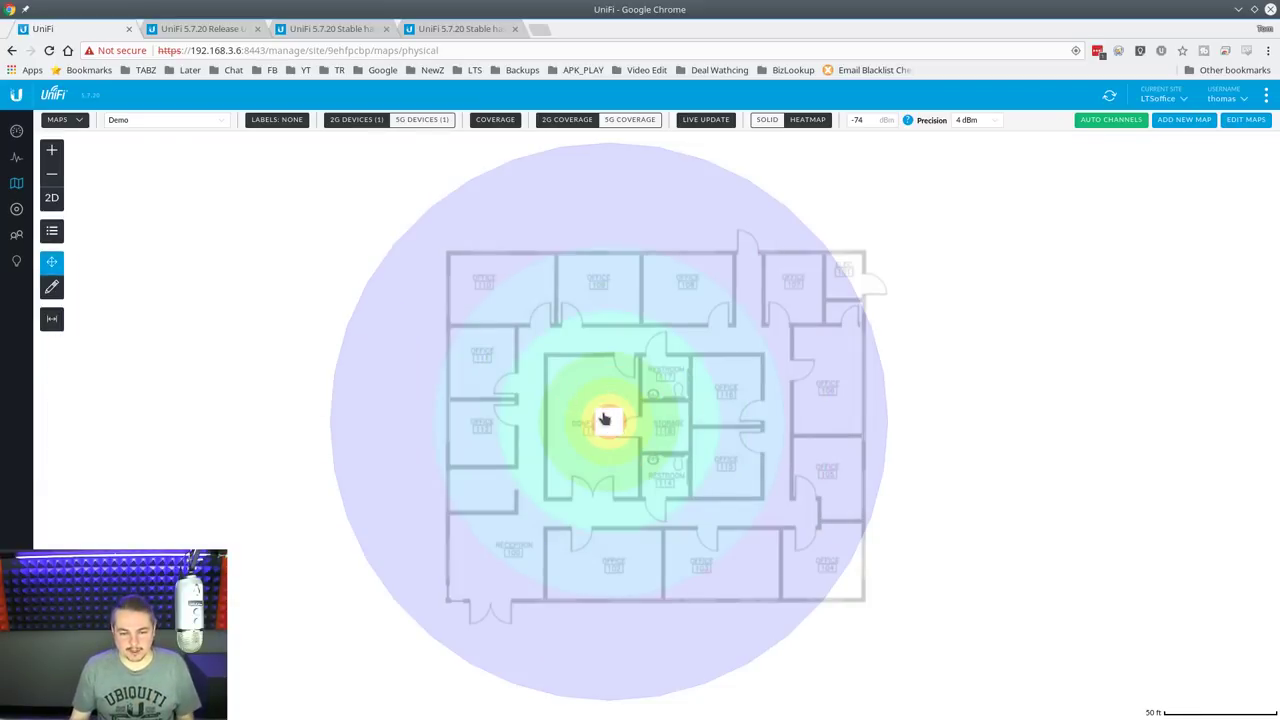
{"action": "mouse_move", "coordinate": [603, 417]}
{"action": "left_mouse_down"}
{"action": "mouse_move", "coordinate": [777, 443]}
{"action": "mouse_move", "coordinate": [591, 394]}
{"action": "mouse_move", "coordinate": [644, 430]}
{"action": "mouse_move", "coordinate": [597, 403]}
{"action": "left_mouse_up"}
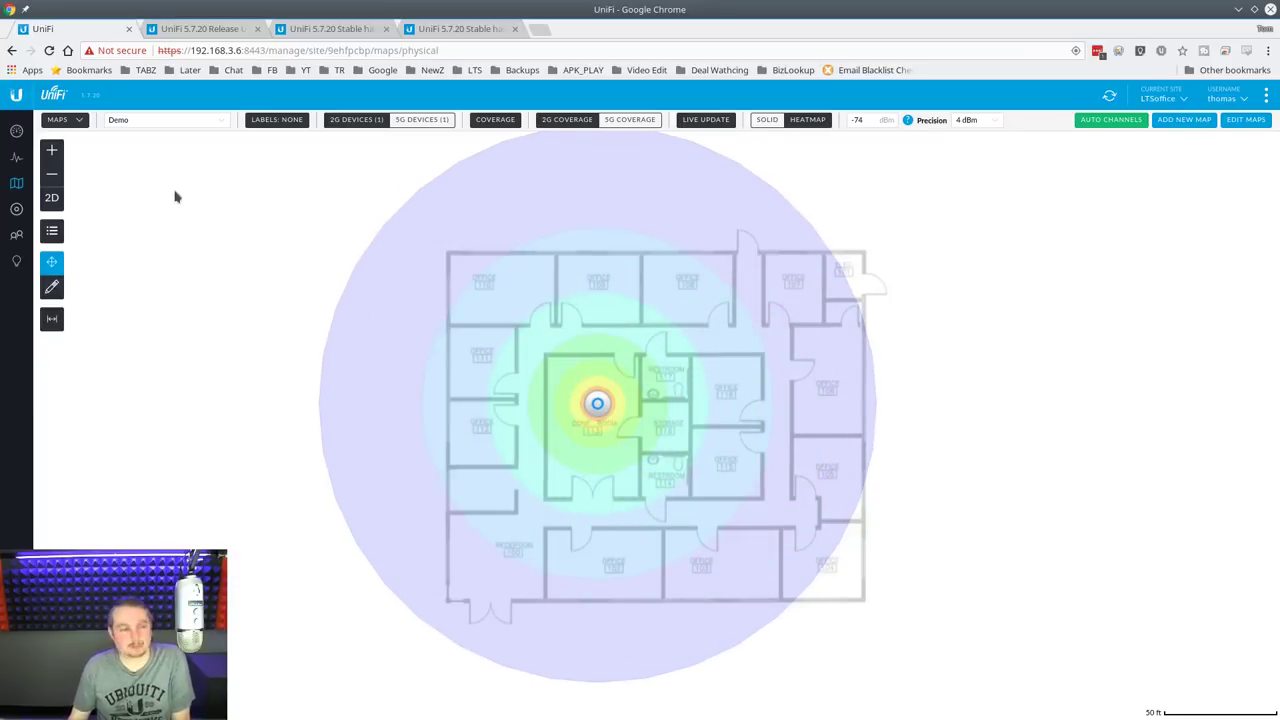
Draw a drywall wall along the conference room's left side and move the access point back to the room's center.
{"action": "left_click", "coordinate": [52, 287]}
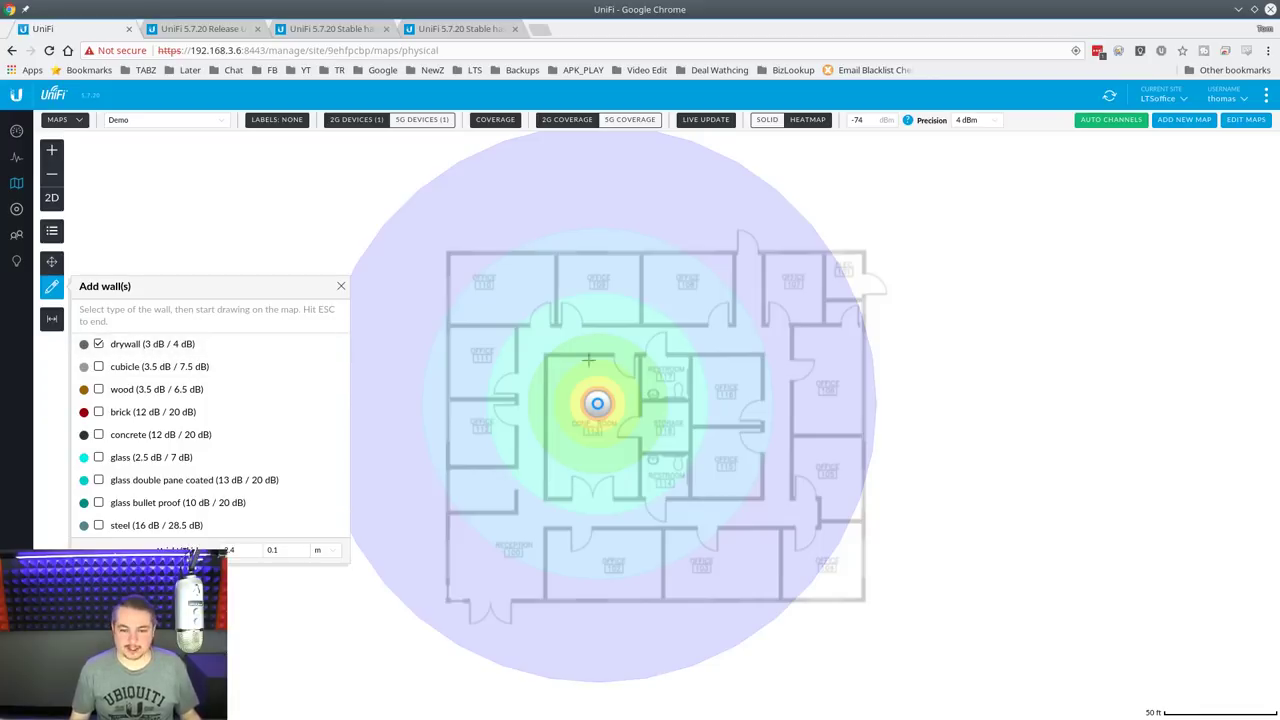
{"action": "key", "text": "Escape"}
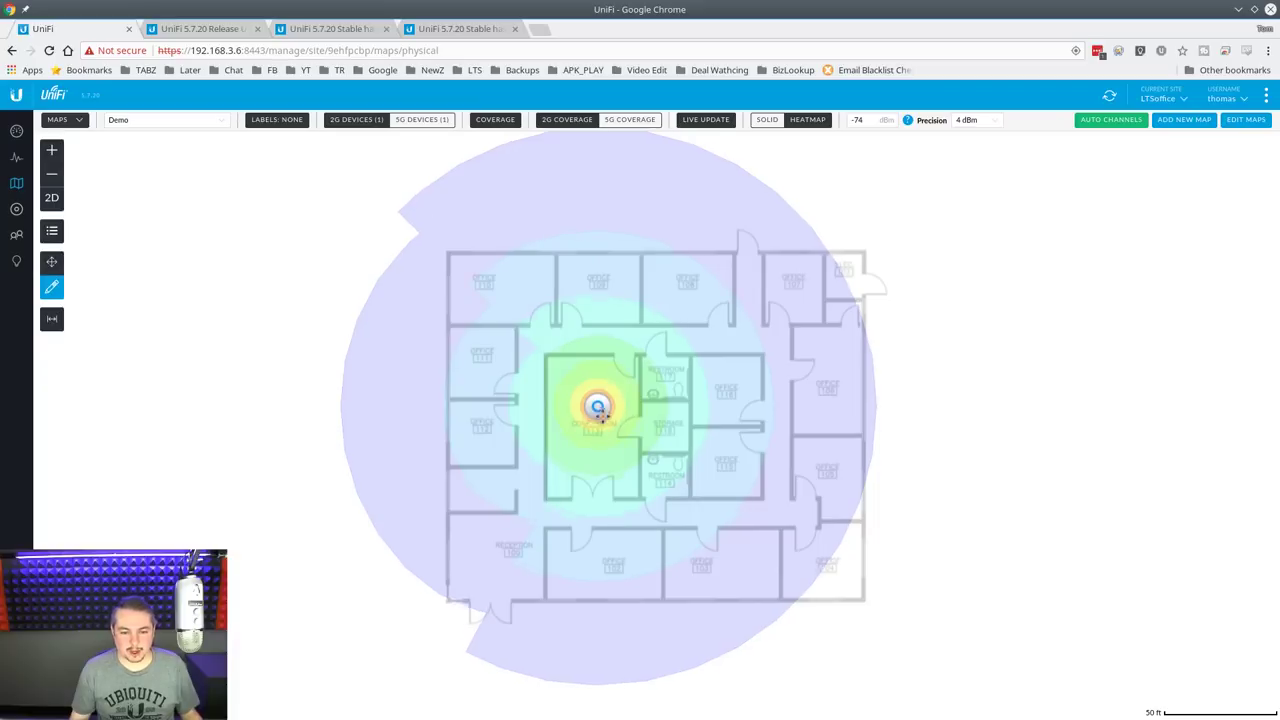
{"action": "mouse_move", "coordinate": [597, 404]}
{"action": "left_mouse_down"}
{"action": "mouse_move", "coordinate": [589, 486]}
{"action": "mouse_move", "coordinate": [502, 484]}
{"action": "mouse_move", "coordinate": [514, 391]}
{"action": "mouse_move", "coordinate": [586, 391]}
{"action": "mouse_move", "coordinate": [591, 426]}
{"action": "left_mouse_up"}
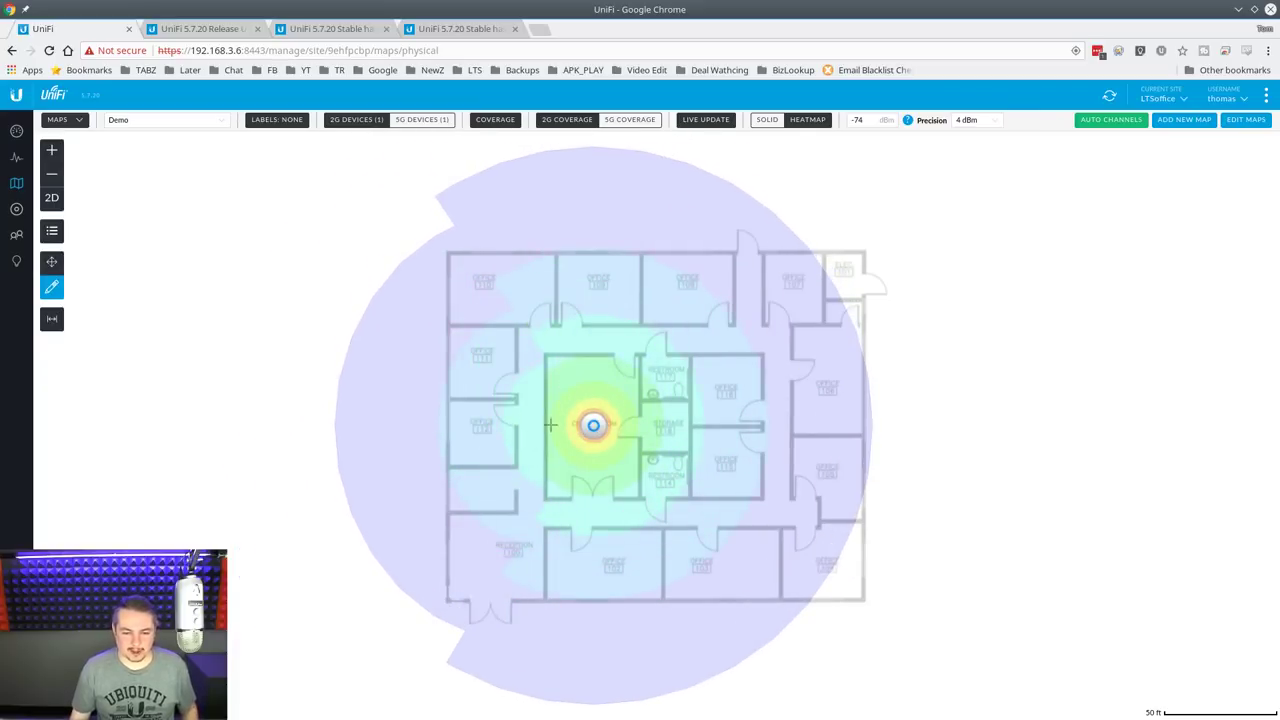
Reshape the drawn walls around the conference room by moving their shared corner to the room's upper-right corner.
{"action": "scroll", "coordinate": [545, 395], "scroll_direction": "up", "scroll_amount": 3}
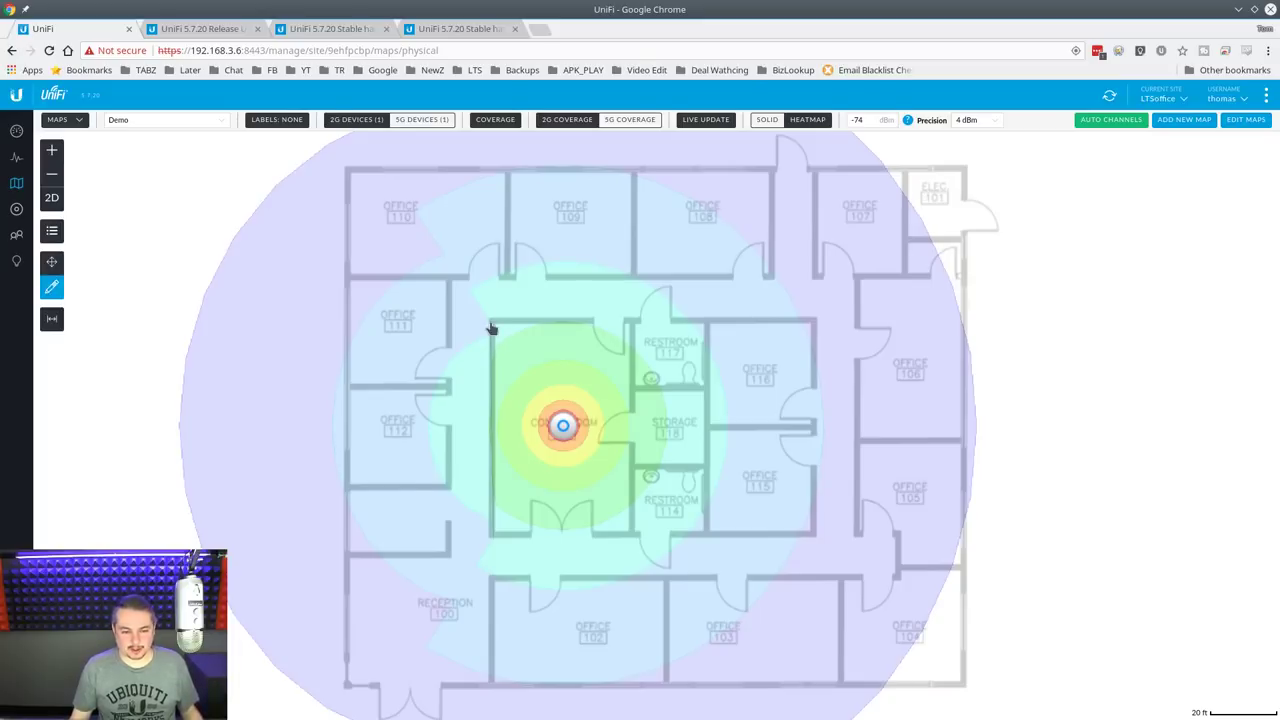
{"action": "left_click", "coordinate": [491, 328]}
{"action": "left_click", "coordinate": [622, 328]}
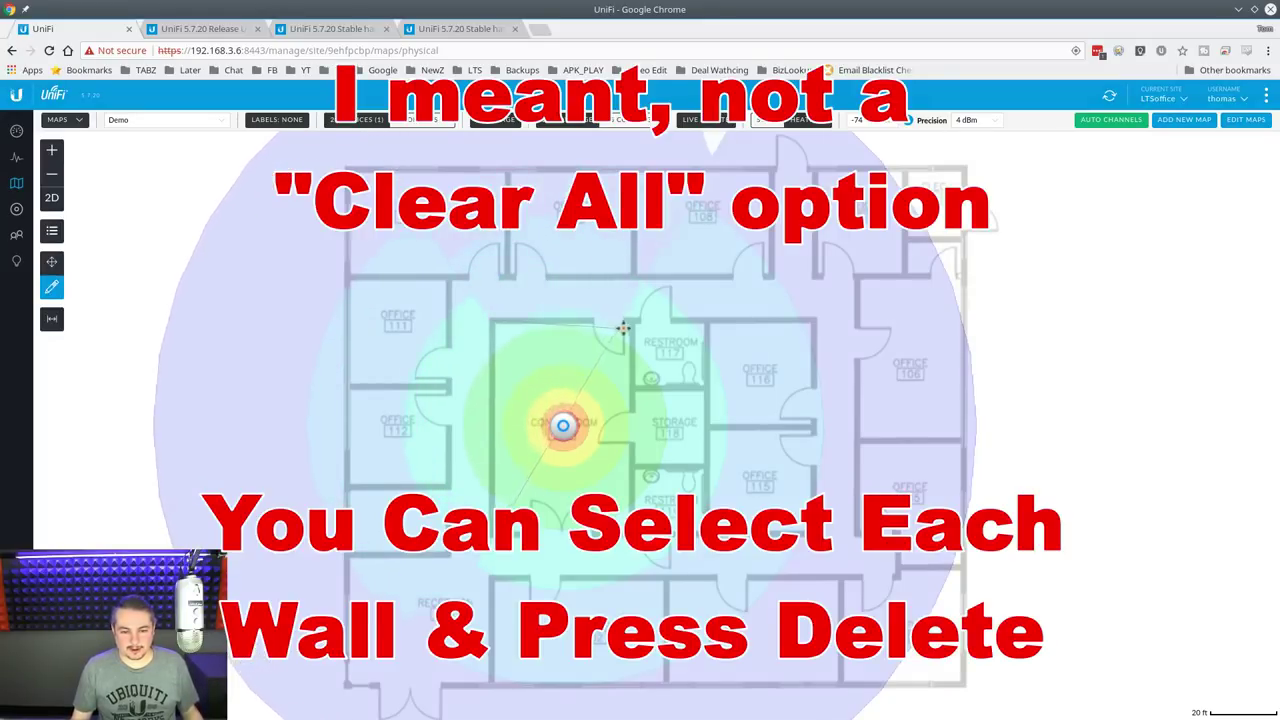
{"action": "key", "text": "Delete"}
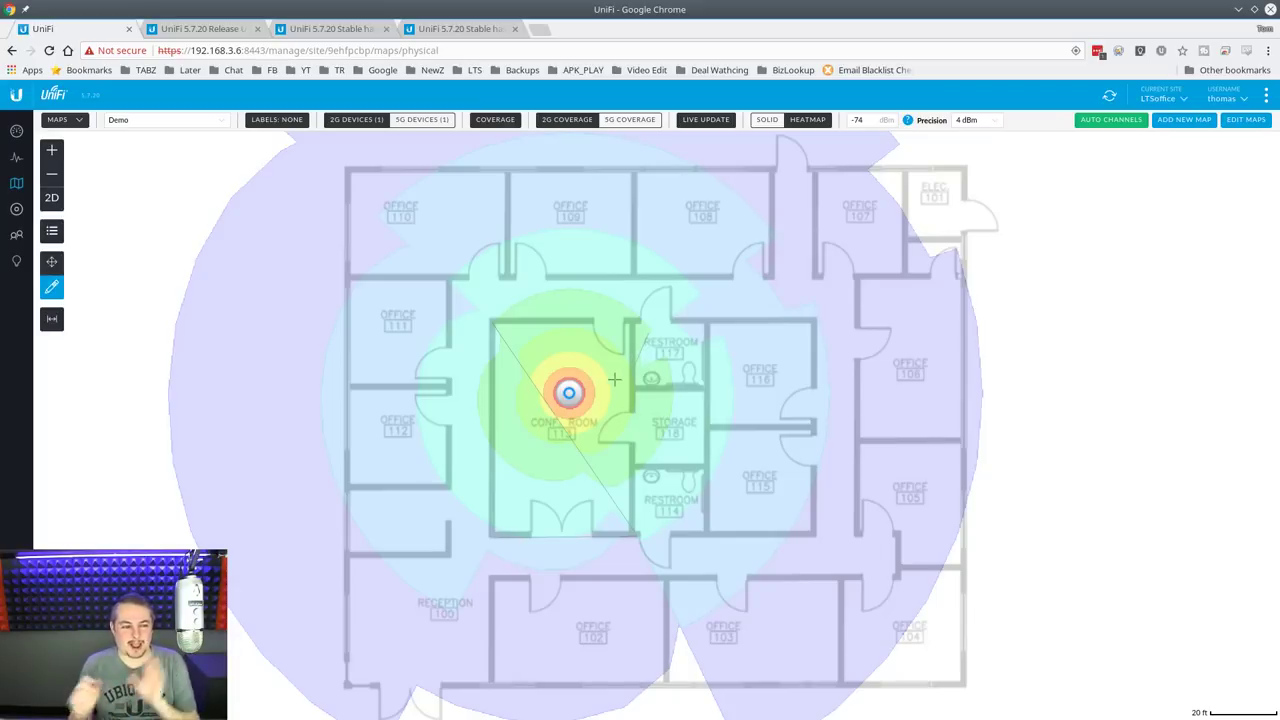
Draw a drywall wall down the corridor beside the conference room, bend its lower part toward the offices, and extend its upper end to office 110.
{"action": "left_click", "coordinate": [52, 288]}
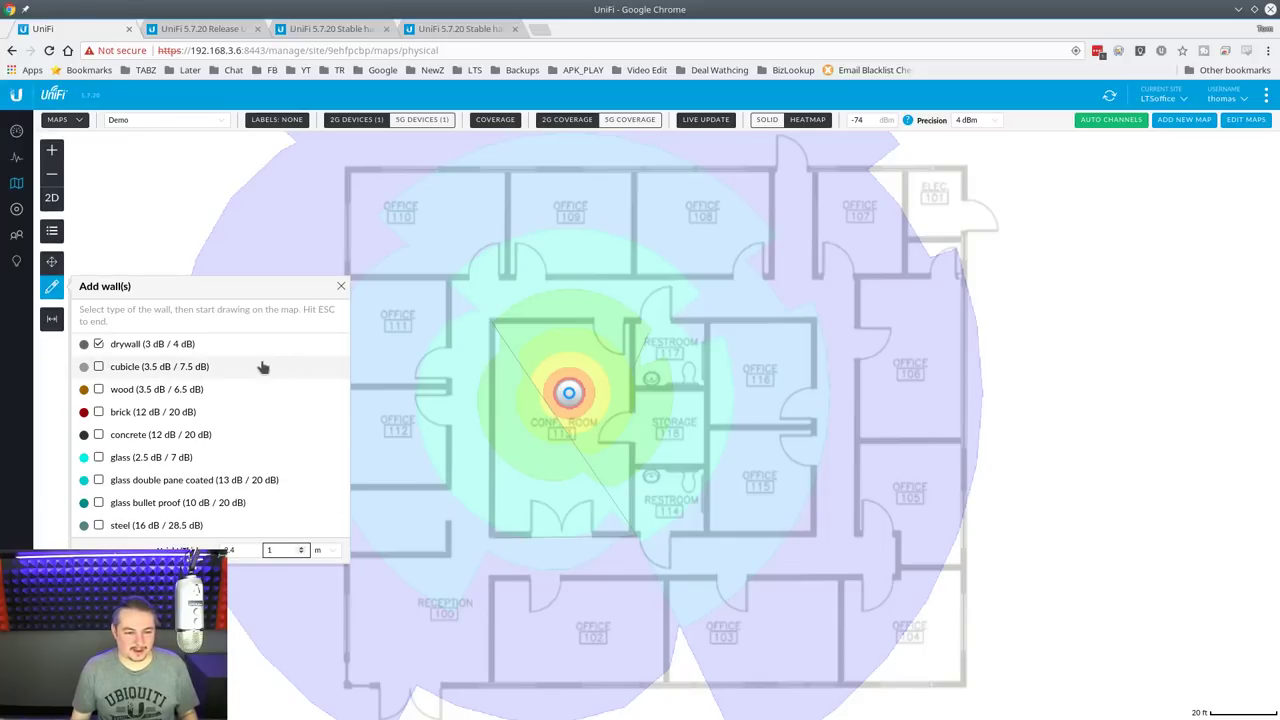
{"action": "left_click", "coordinate": [474, 377]}
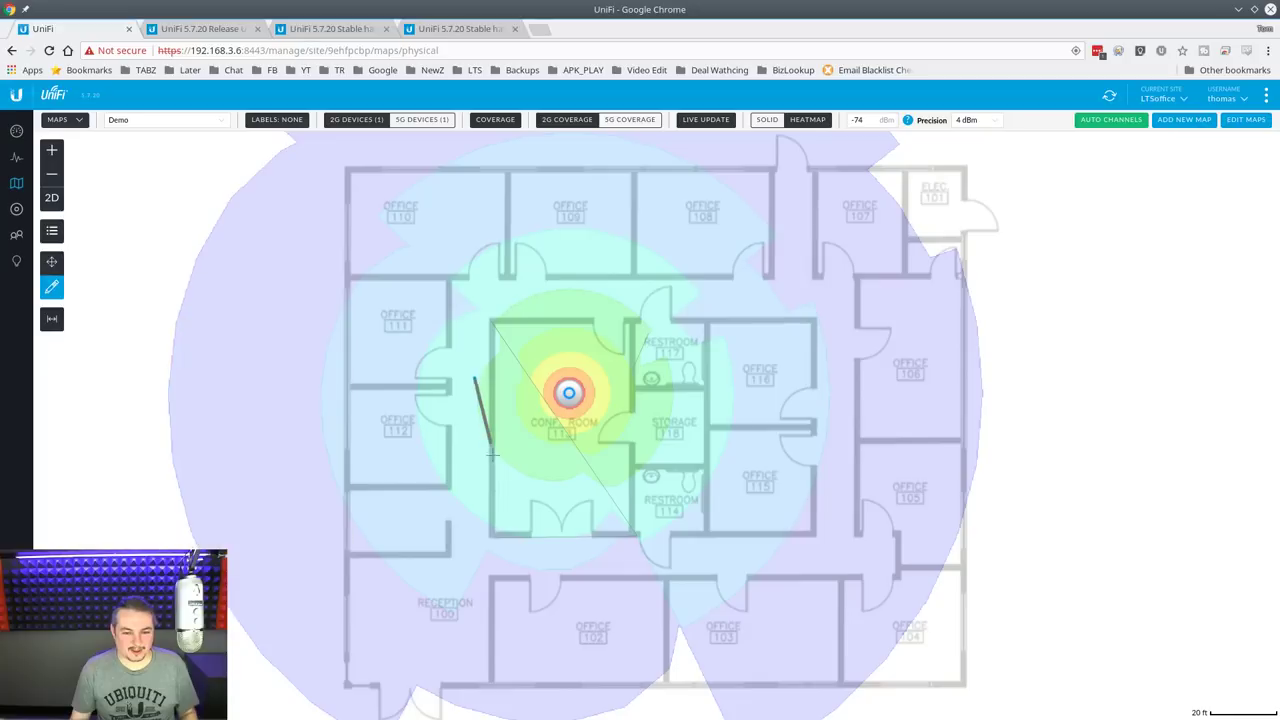
{"action": "left_click", "coordinate": [510, 562]}
{"action": "left_click_drag", "start_coordinate": [496, 492], "coordinate": [463, 505]}
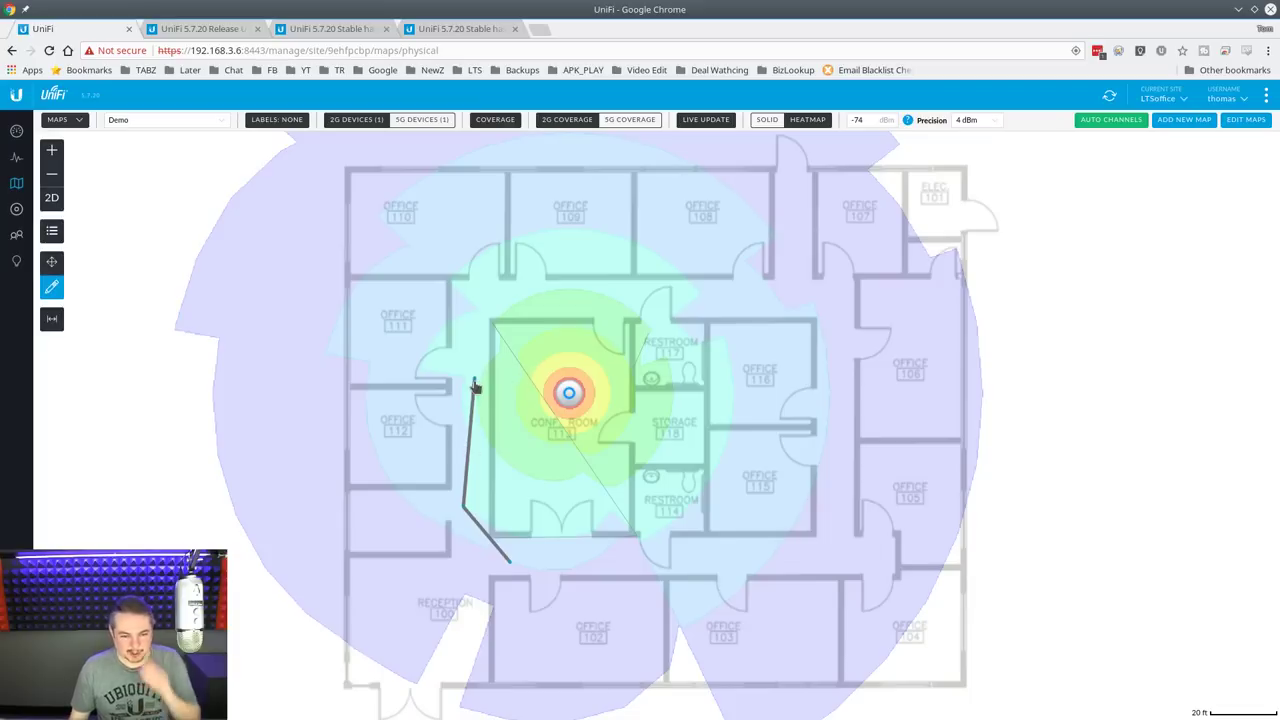
{"action": "left_click_drag", "start_coordinate": [476, 383], "coordinate": [480, 280]}
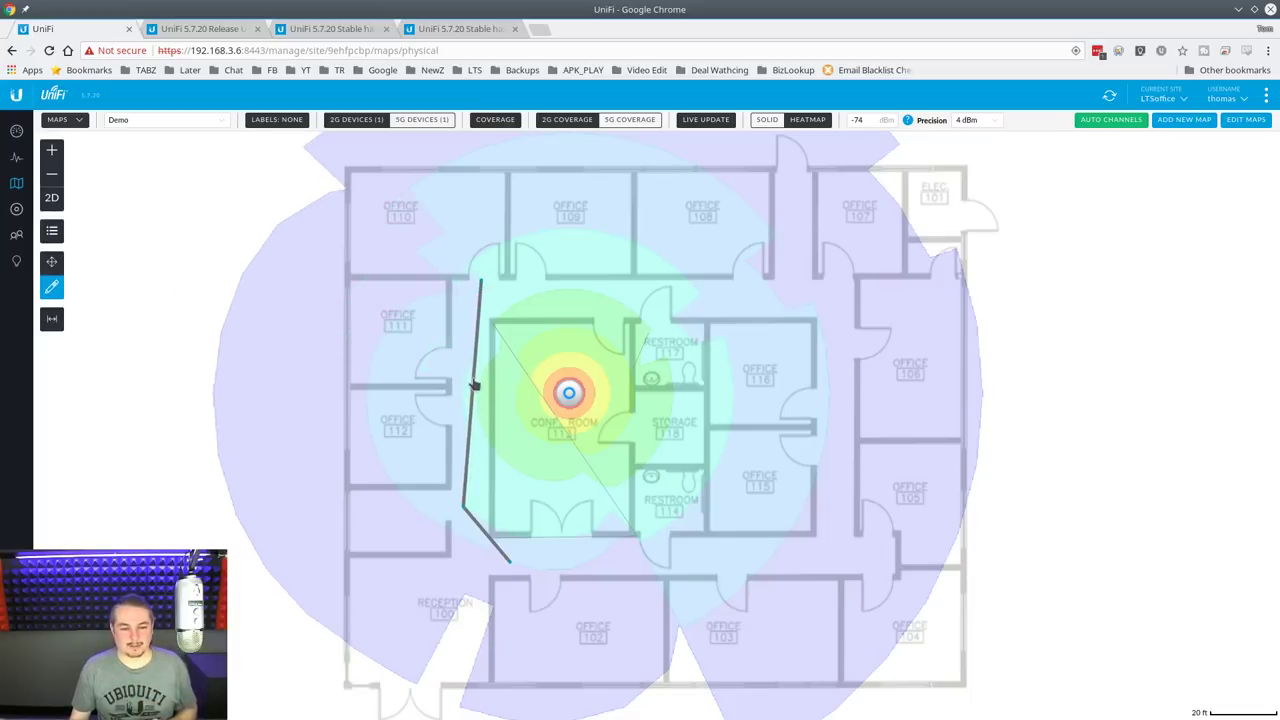
{"action": "left_click", "coordinate": [475, 383]}
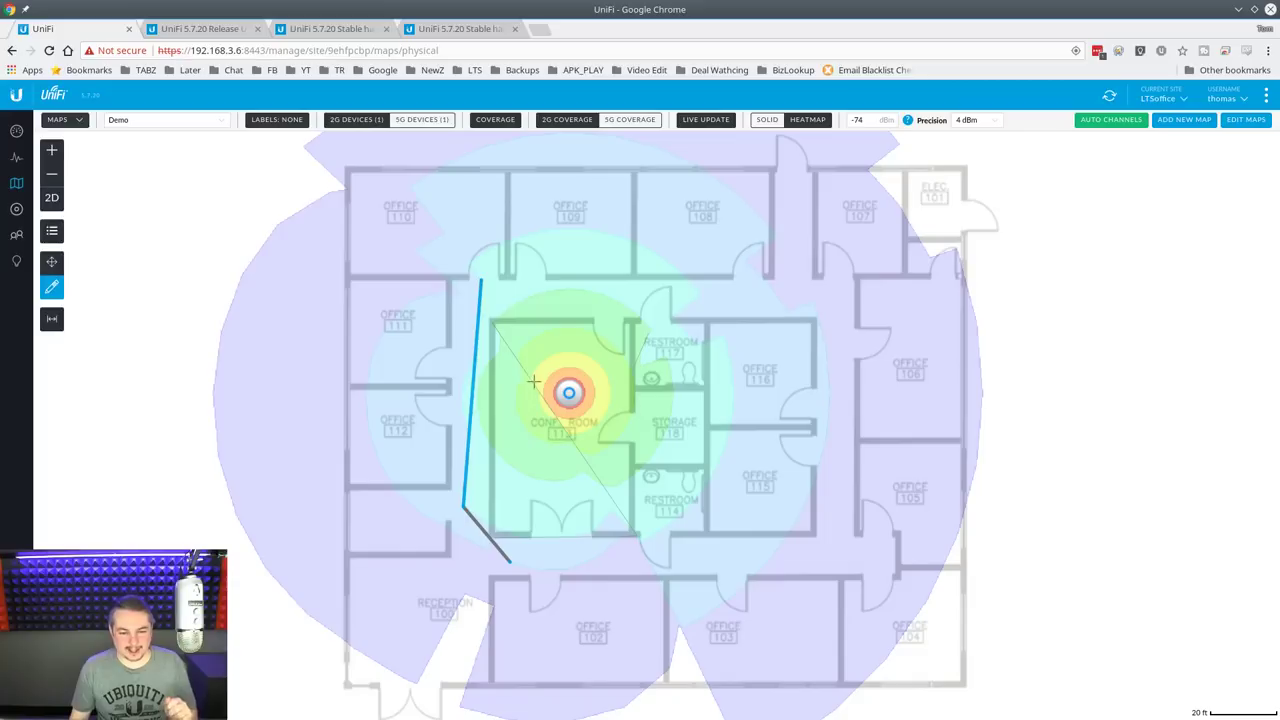
Move the access point toward the lower-left part of the conference room.
{"action": "scroll", "coordinate": [520, 372], "scroll_direction": "up", "scroll_amount": 3}
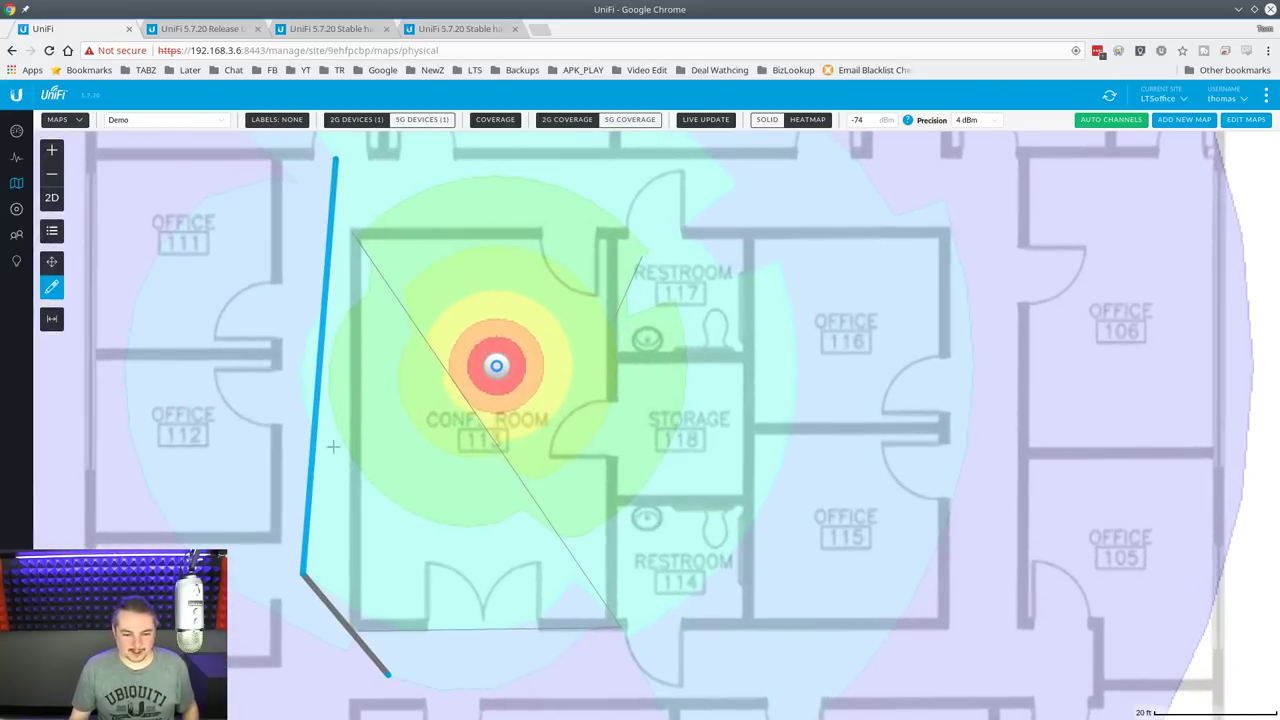
{"action": "scroll", "coordinate": [333, 447], "scroll_direction": "down", "scroll_amount": 3}
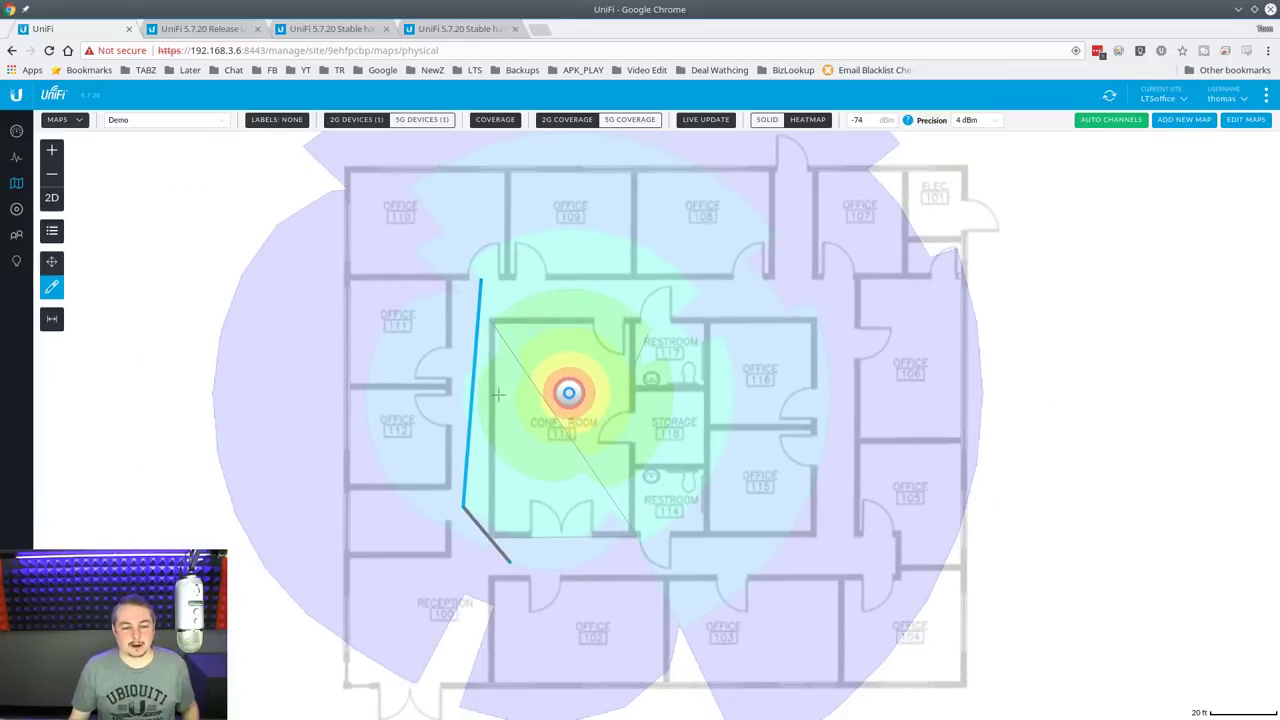
{"action": "left_click_drag", "start_coordinate": [569, 393], "coordinate": [428, 402]}
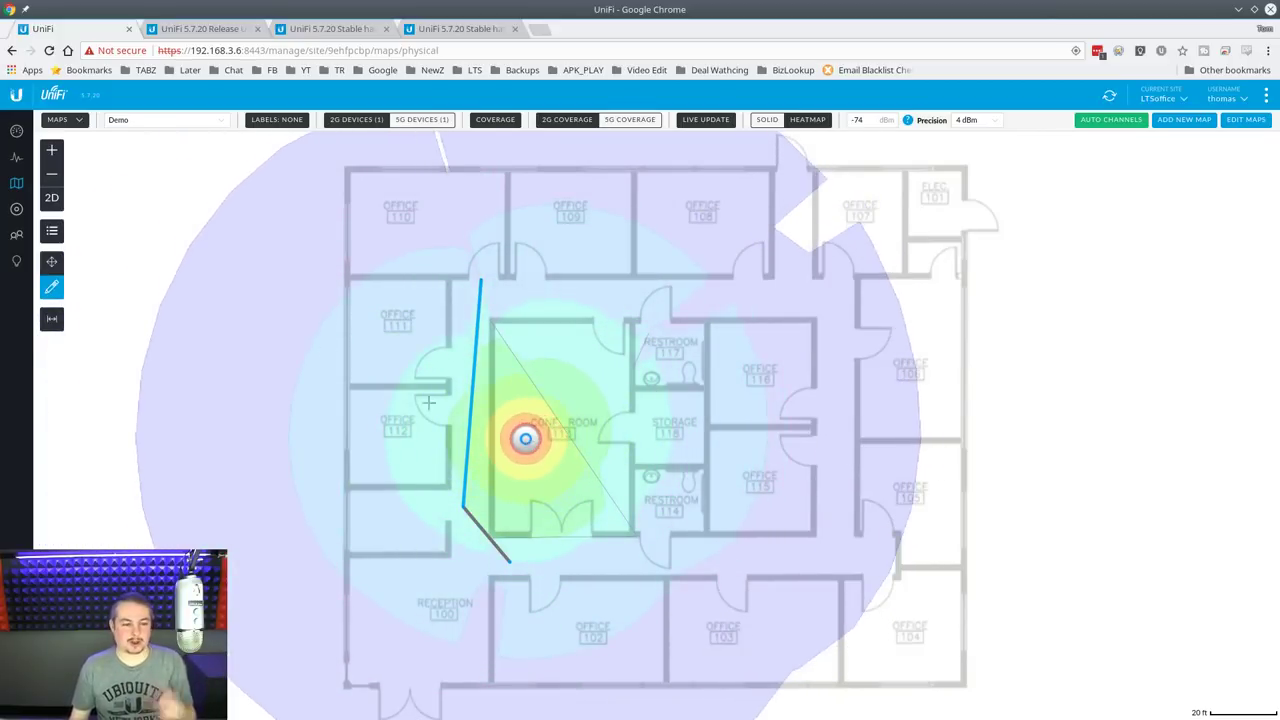
Draw a brick wall from office 111 down through office 112 to the reception, and nudge the access point away from it.
{"action": "left_click", "coordinate": [52, 287]}
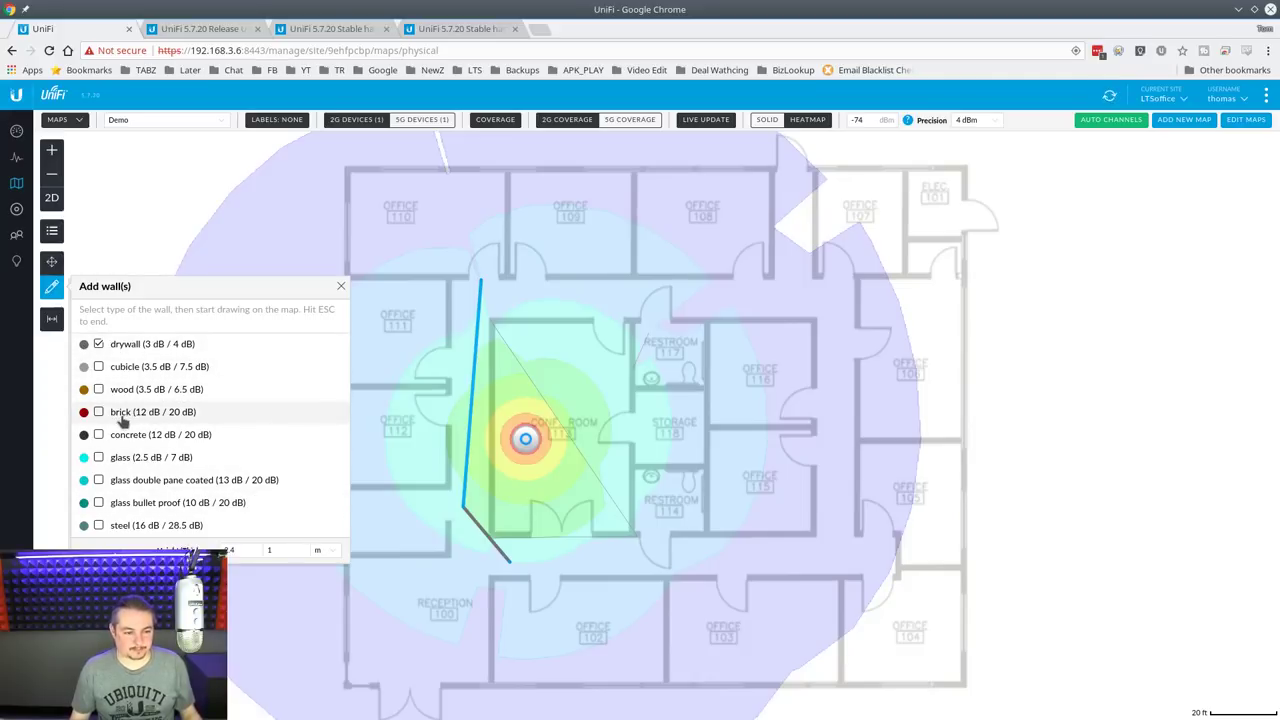
{"action": "left_click", "coordinate": [294, 417]}
{"action": "left_click", "coordinate": [402, 352]}
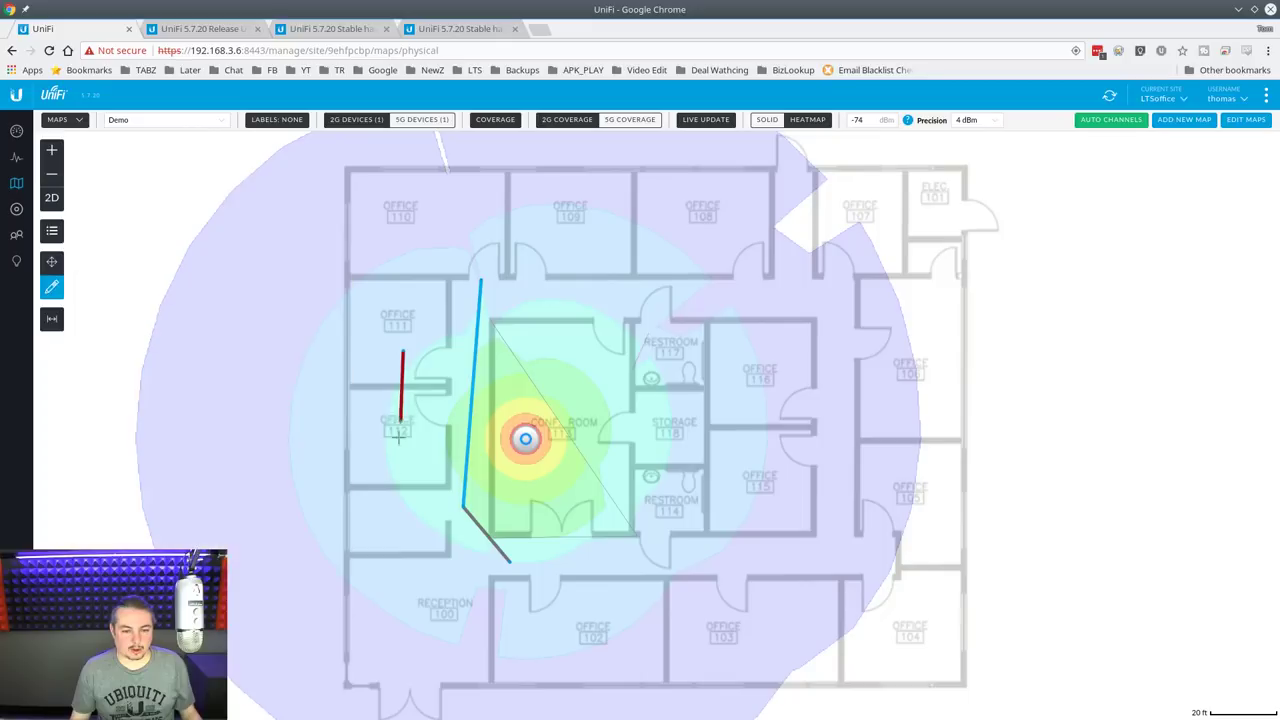
{"action": "left_click", "coordinate": [380, 562]}
{"action": "mouse_move", "coordinate": [527, 438]}
{"action": "left_mouse_down"}
{"action": "mouse_move", "coordinate": [360, 443]}
{"action": "mouse_move", "coordinate": [586, 447]}
{"action": "mouse_move", "coordinate": [548, 448]}
{"action": "left_mouse_up"}
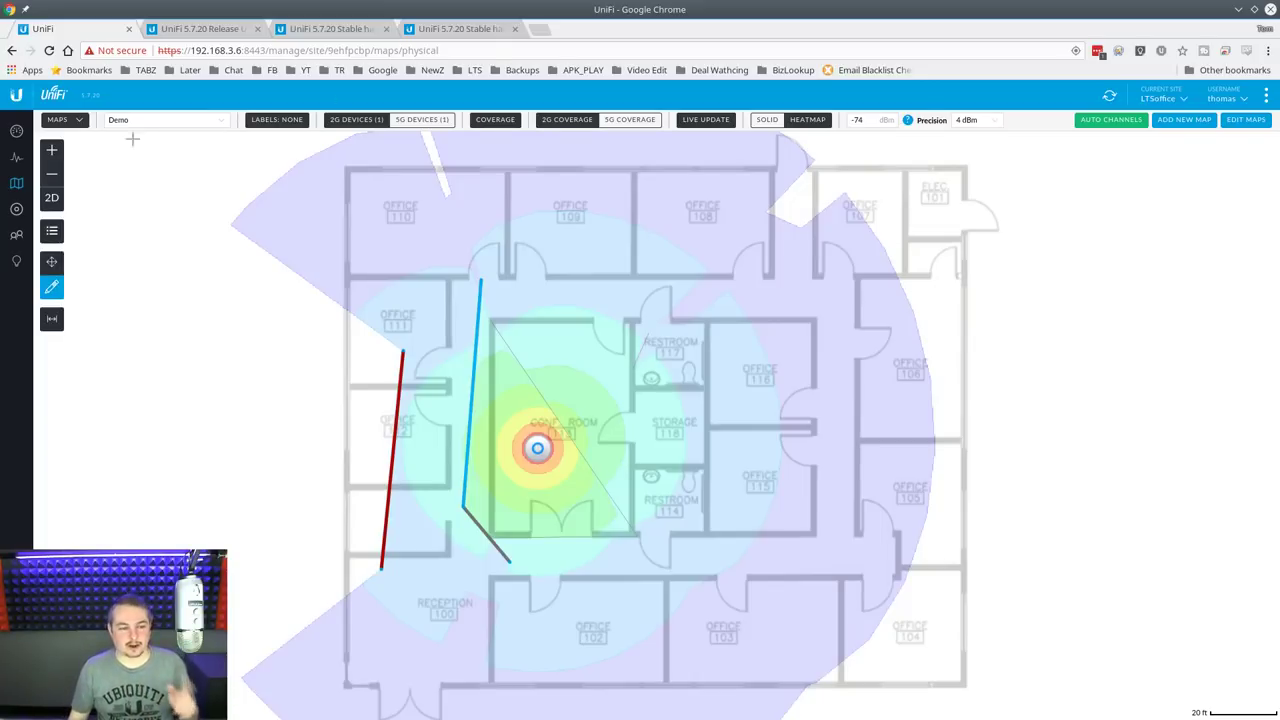
Place a virtual UniFi AP-AC-Lite in the upper-left part of the conference room.
{"action": "left_click", "coordinate": [52, 230]}
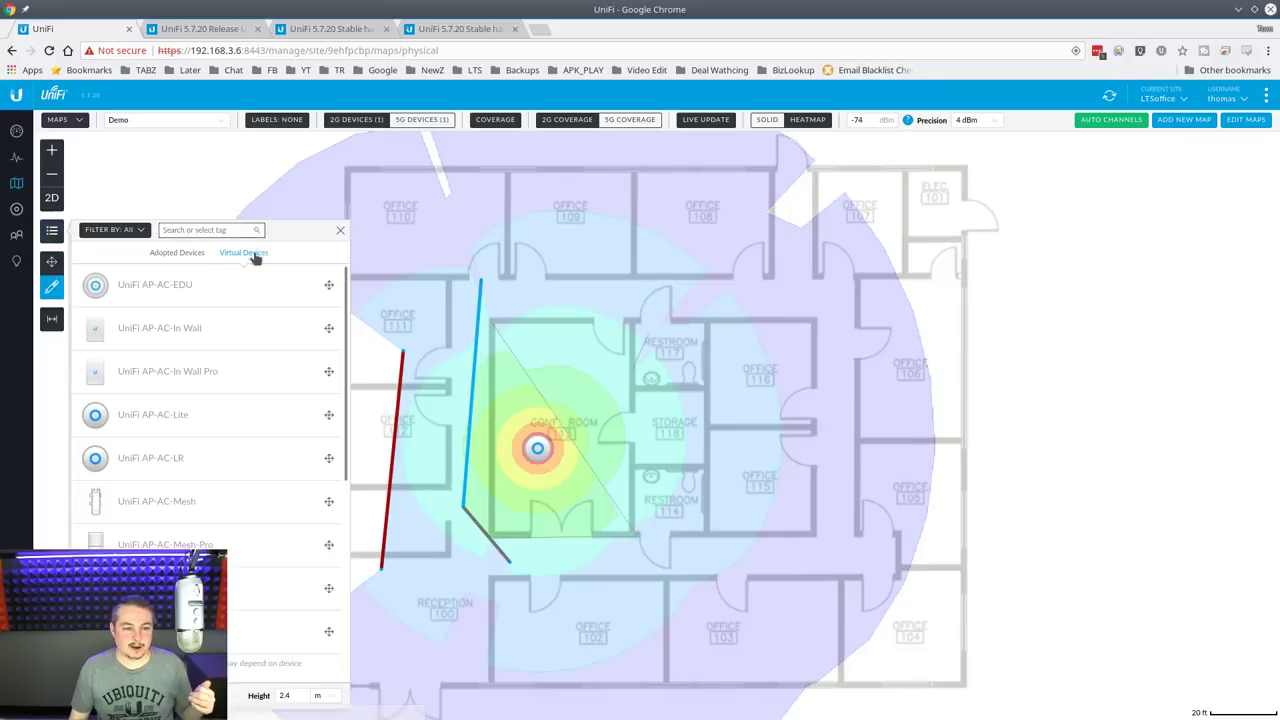
{"action": "scroll", "coordinate": [222, 369], "scroll_direction": "down", "scroll_amount": 1}
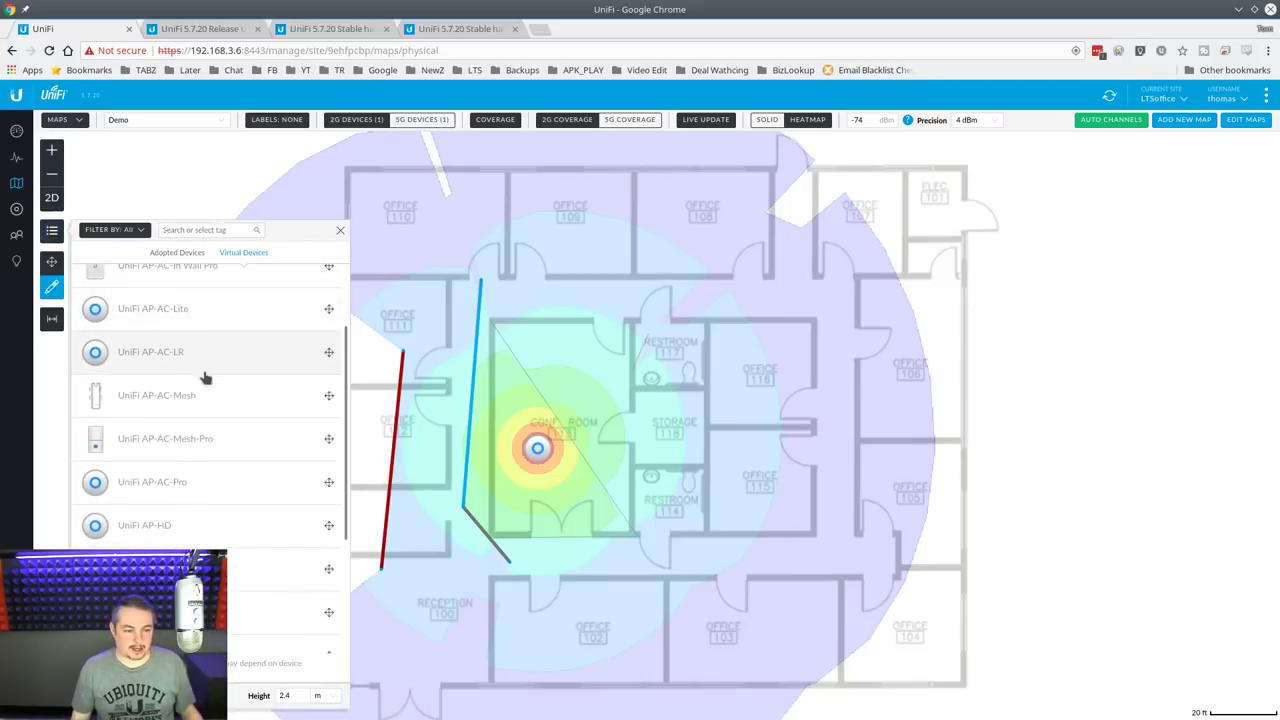
{"action": "scroll", "coordinate": [204, 380], "scroll_direction": "down", "scroll_amount": 1}
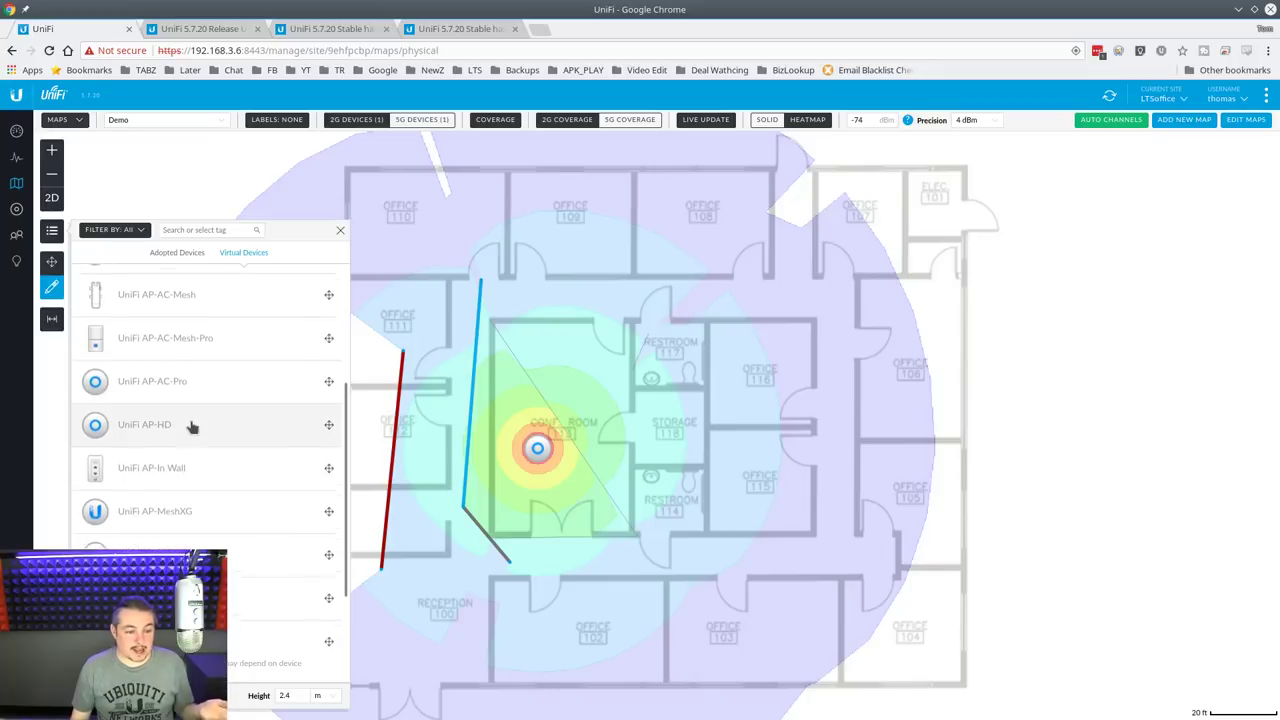
{"action": "scroll", "coordinate": [192, 427], "scroll_direction": "up", "scroll_amount": 1}
{"action": "left_click_drag", "start_coordinate": [200, 320], "coordinate": [509, 390]}
Remove the original access point from the lower part of the conference room.
{"action": "left_click_drag", "start_coordinate": [538, 455], "coordinate": [544, 467]}
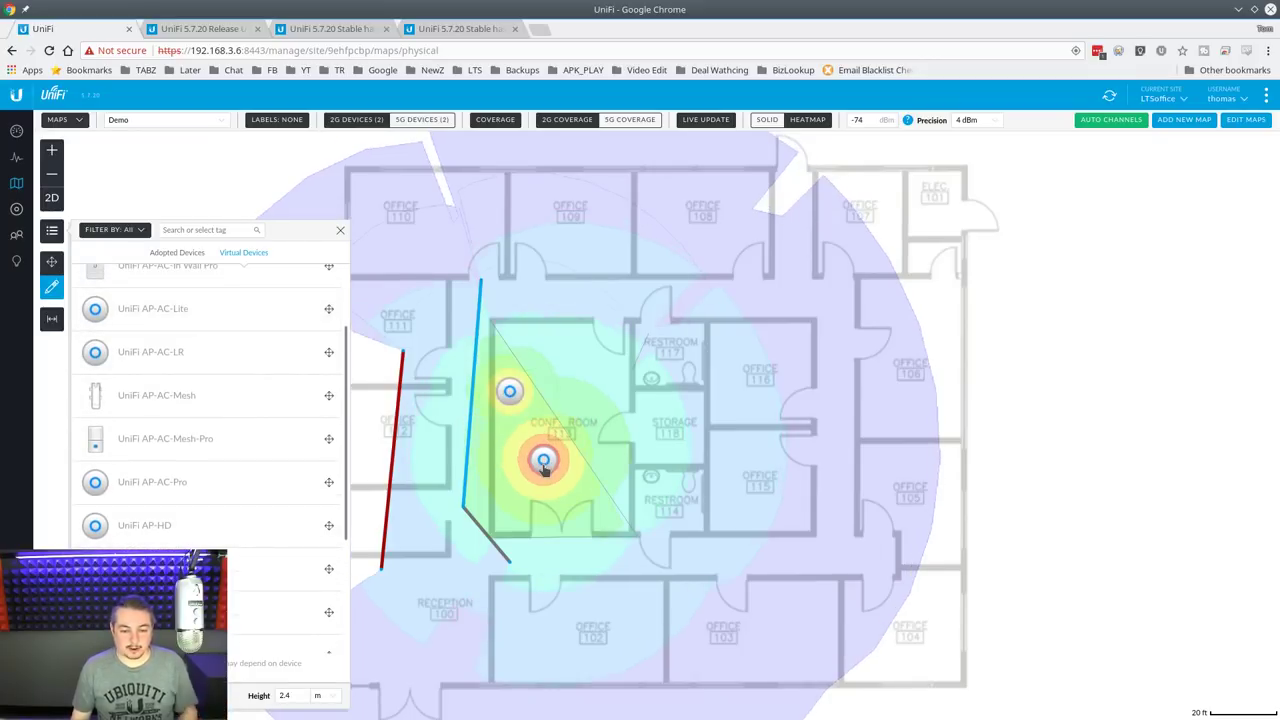
{"action": "left_click", "coordinate": [544, 467]}
{"action": "left_click", "coordinate": [575, 467]}
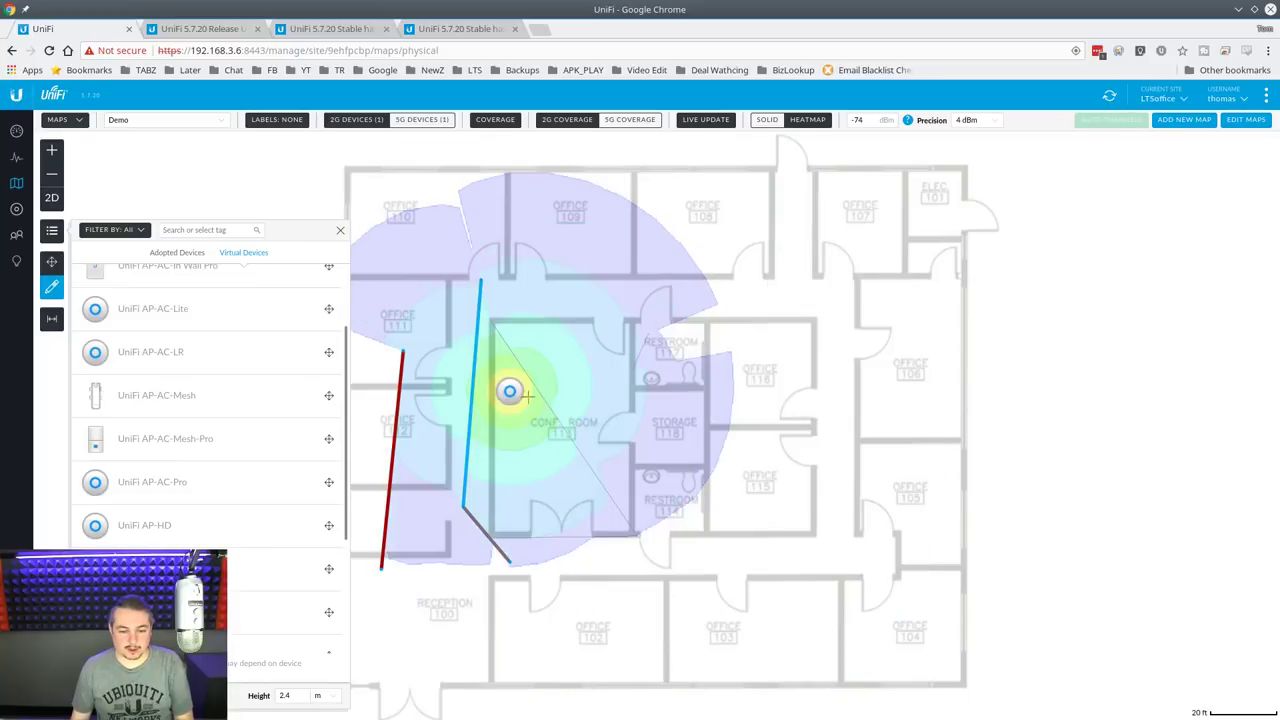
Reposition the AP-AC-Lite around the conference room, finishing at the middle of the room's left wall.
{"action": "left_click_drag", "start_coordinate": [511, 394], "coordinate": [526, 450]}
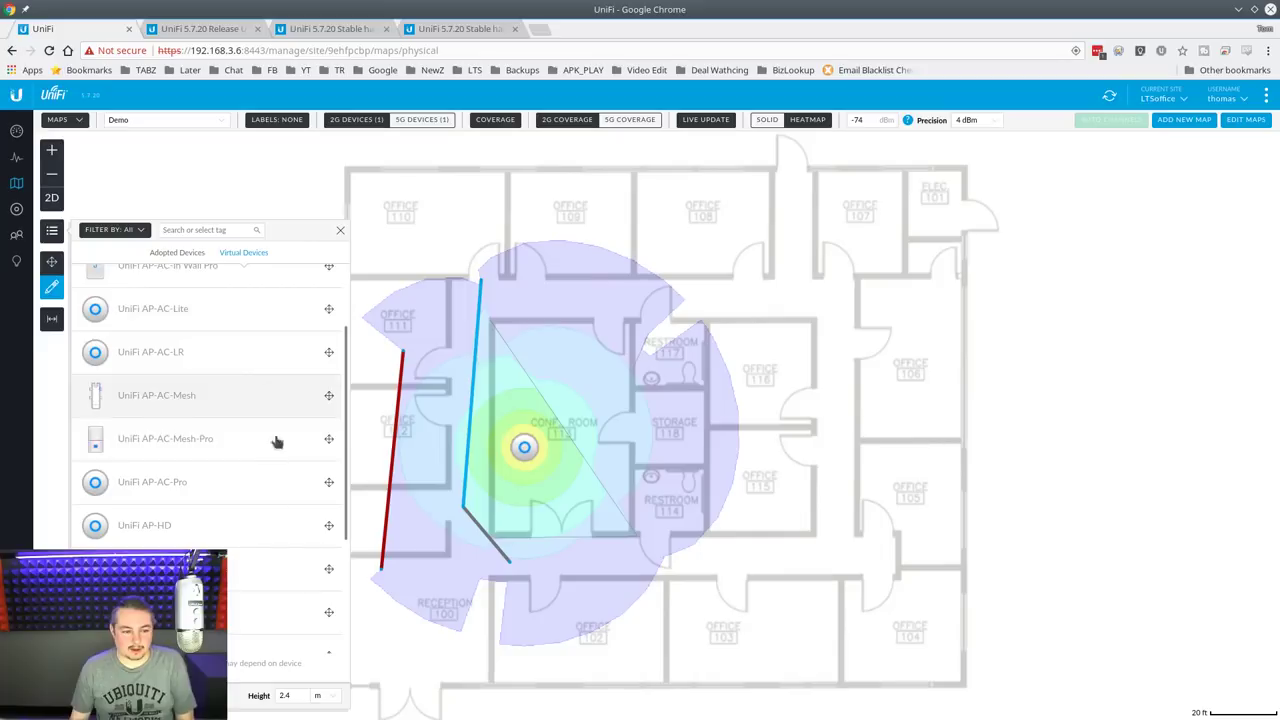
{"action": "mouse_move", "coordinate": [528, 450]}
{"action": "left_mouse_down"}
{"action": "mouse_move", "coordinate": [563, 503]}
{"action": "mouse_move", "coordinate": [509, 383]}
{"action": "mouse_move", "coordinate": [530, 448]}
{"action": "left_mouse_up"}
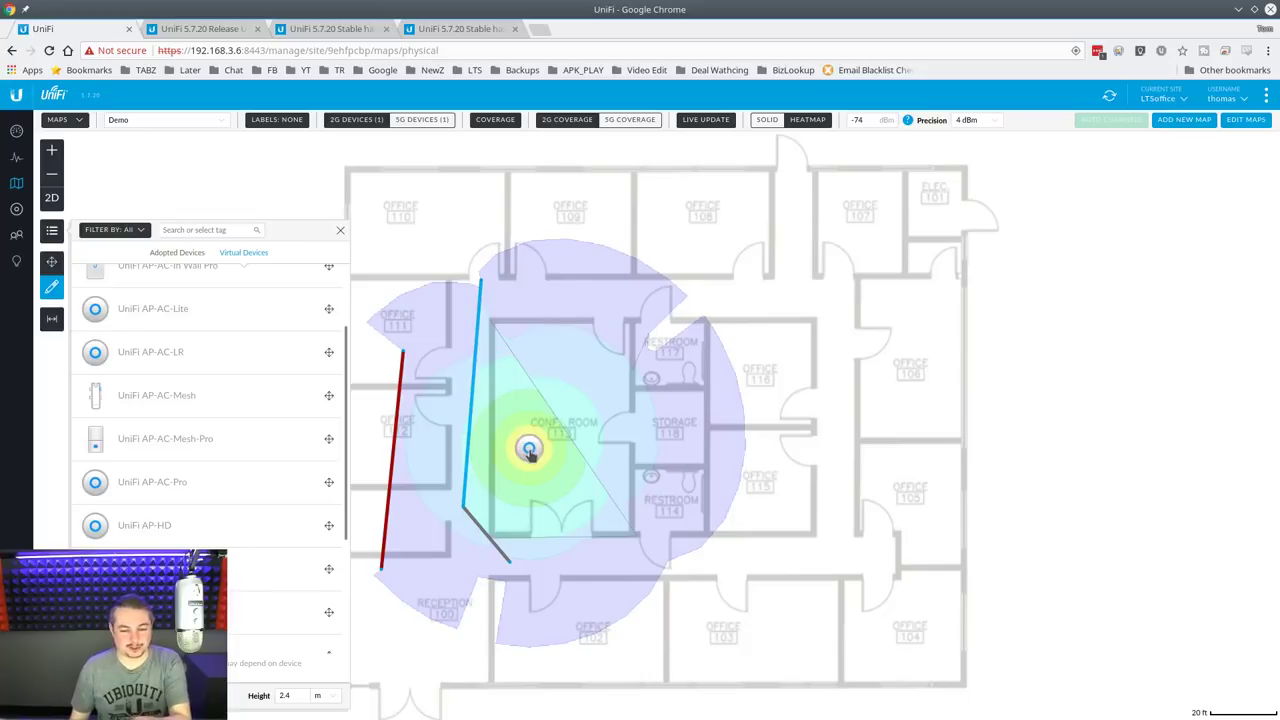
{"action": "left_click_drag", "start_coordinate": [530, 455], "coordinate": [495, 353]}
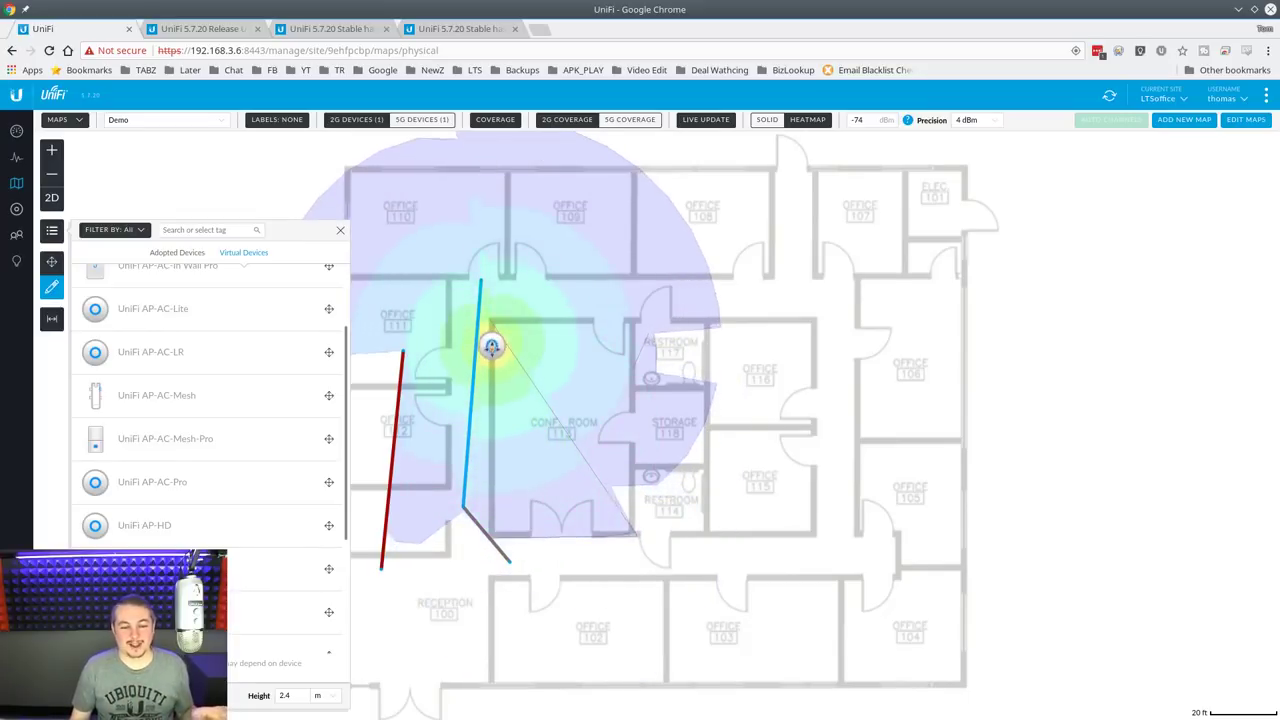
{"action": "mouse_move", "coordinate": [497, 405]}
{"action": "left_mouse_down"}
{"action": "mouse_move", "coordinate": [529, 514]}
{"action": "mouse_move", "coordinate": [495, 413]}
{"action": "left_mouse_up"}
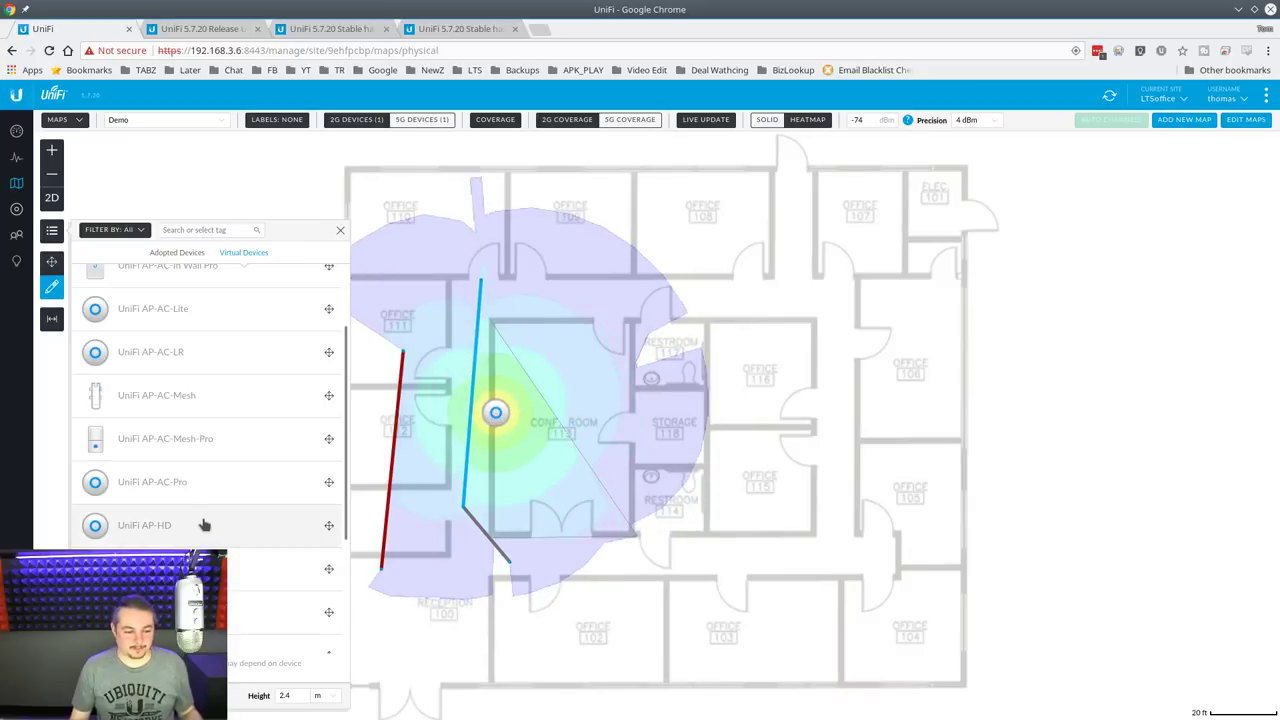
Try a virtual UniFi AP-SHD in the lower conference room beside the AP-AC-Lite, and remove it again.
{"action": "scroll", "coordinate": [204, 525], "scroll_direction": "down", "scroll_amount": 3}
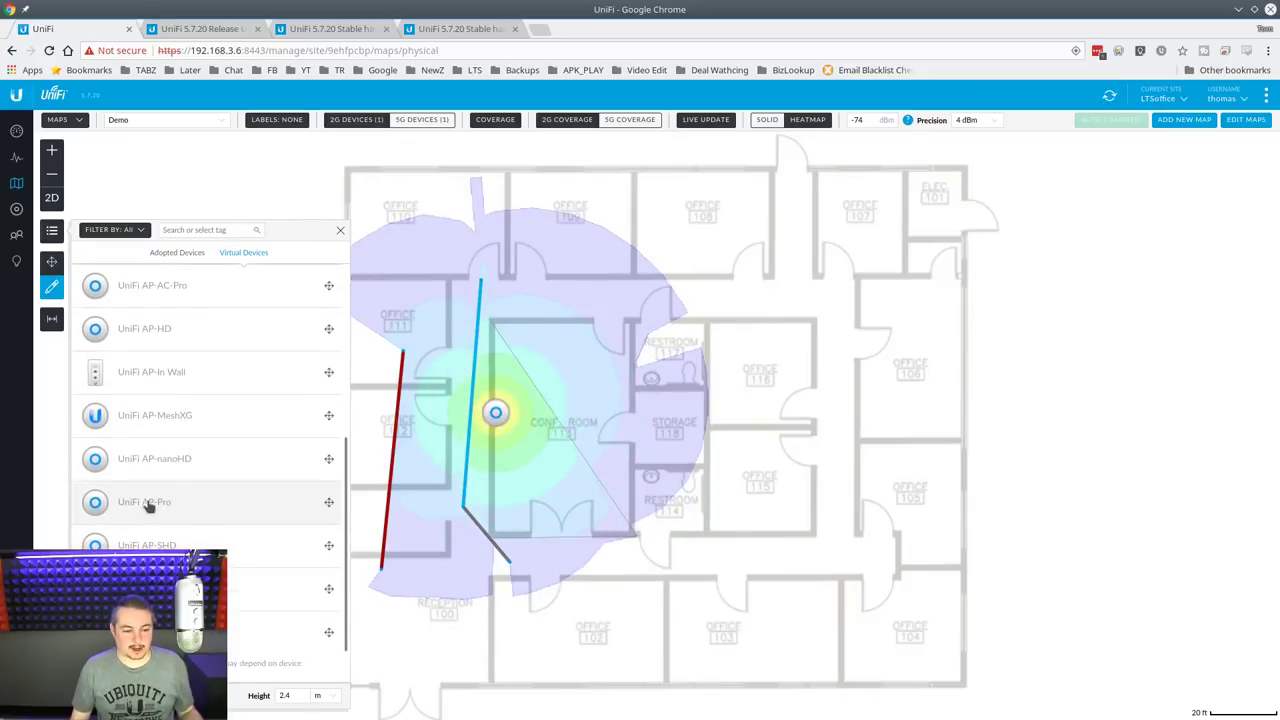
{"action": "scroll", "coordinate": [149, 510], "scroll_direction": "down", "scroll_amount": 1}
{"action": "left_click_drag", "start_coordinate": [200, 545], "coordinate": [538, 474]}
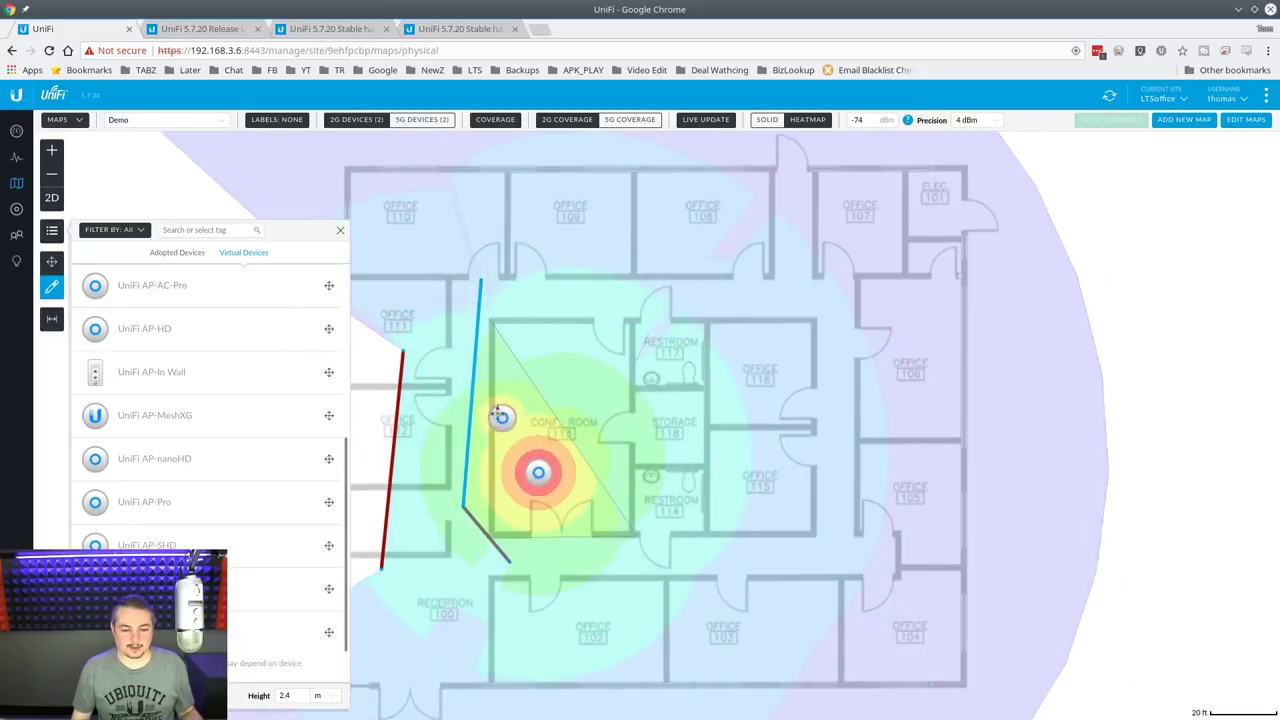
{"action": "left_click_drag", "start_coordinate": [495, 418], "coordinate": [491, 386]}
{"action": "left_click", "coordinate": [568, 477]}
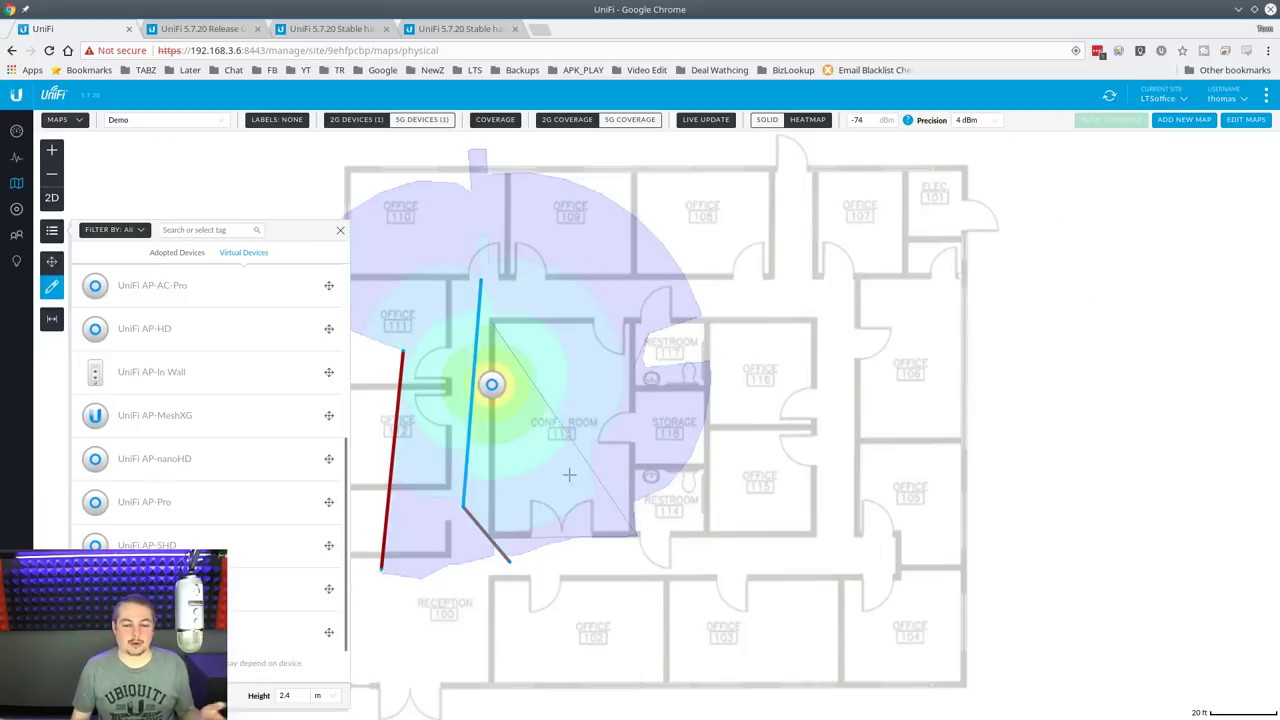
Move the AP-AC-Lite to the lower middle of the conference room and compare its 2G and 5G coverage.
{"action": "left_click_drag", "start_coordinate": [491, 386], "coordinate": [539, 456]}
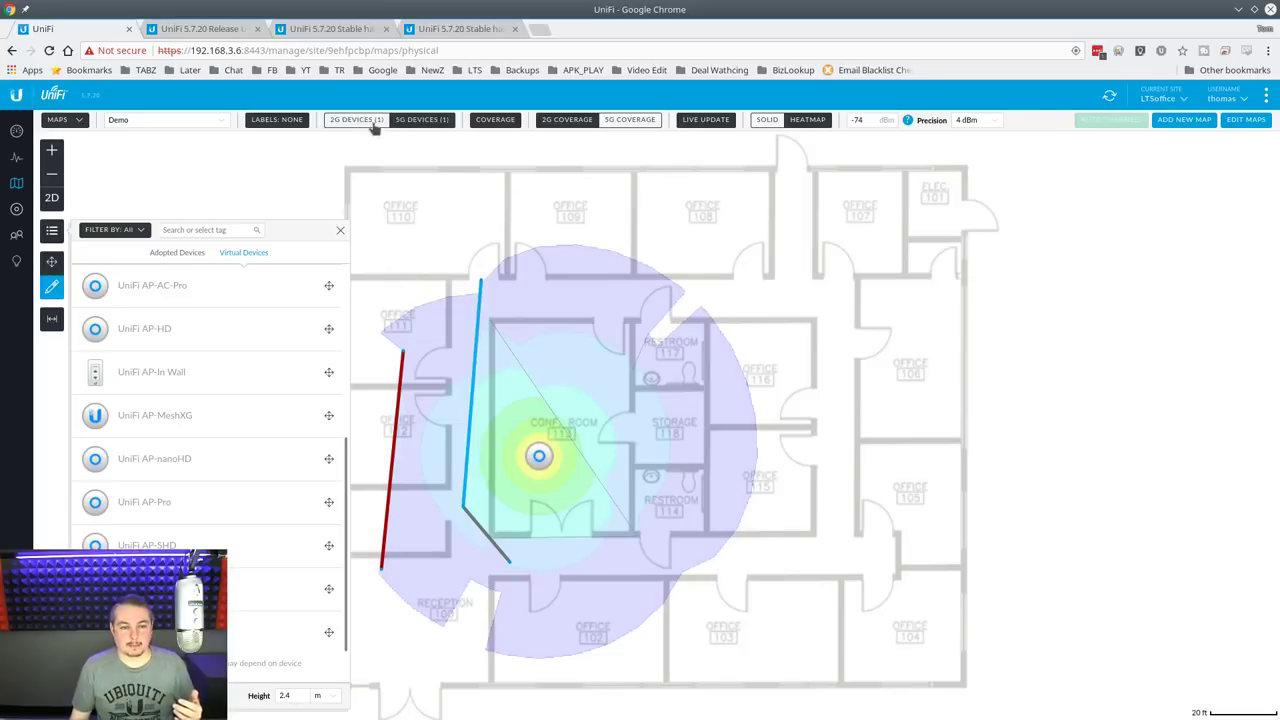
{"action": "left_click", "coordinate": [628, 120]}
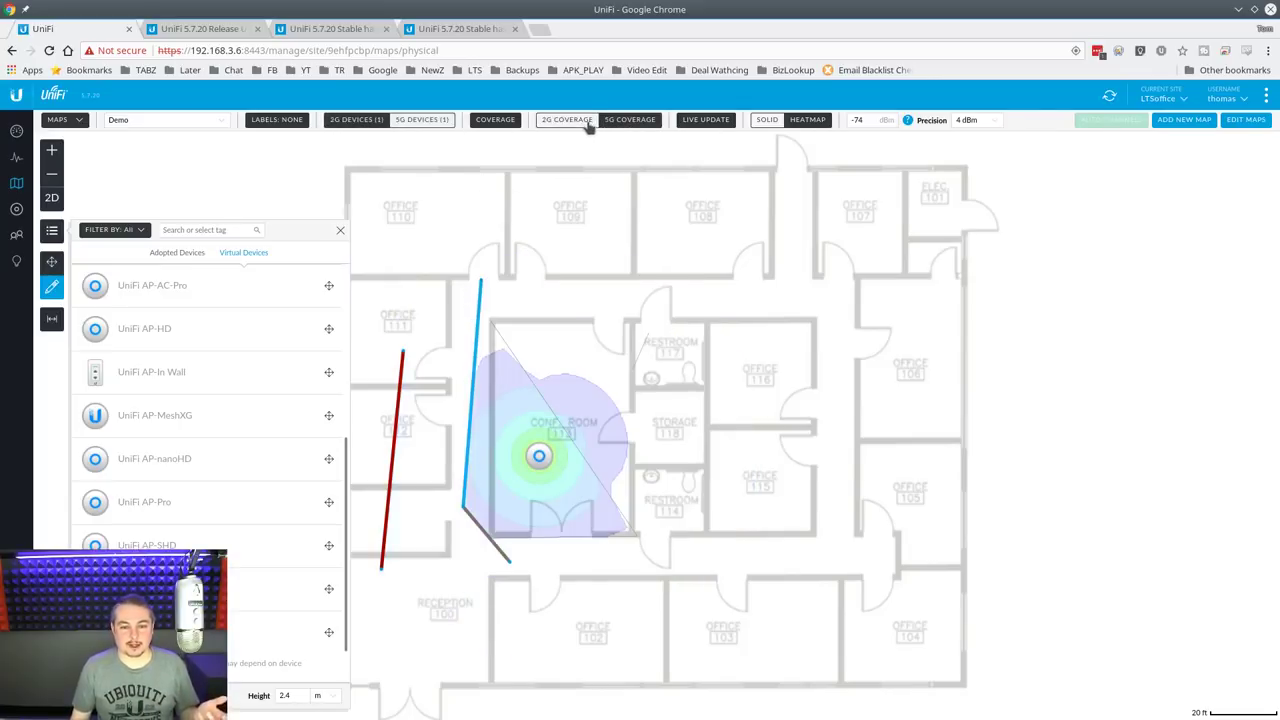
{"action": "left_click", "coordinate": [585, 122]}
{"action": "left_click", "coordinate": [628, 124]}
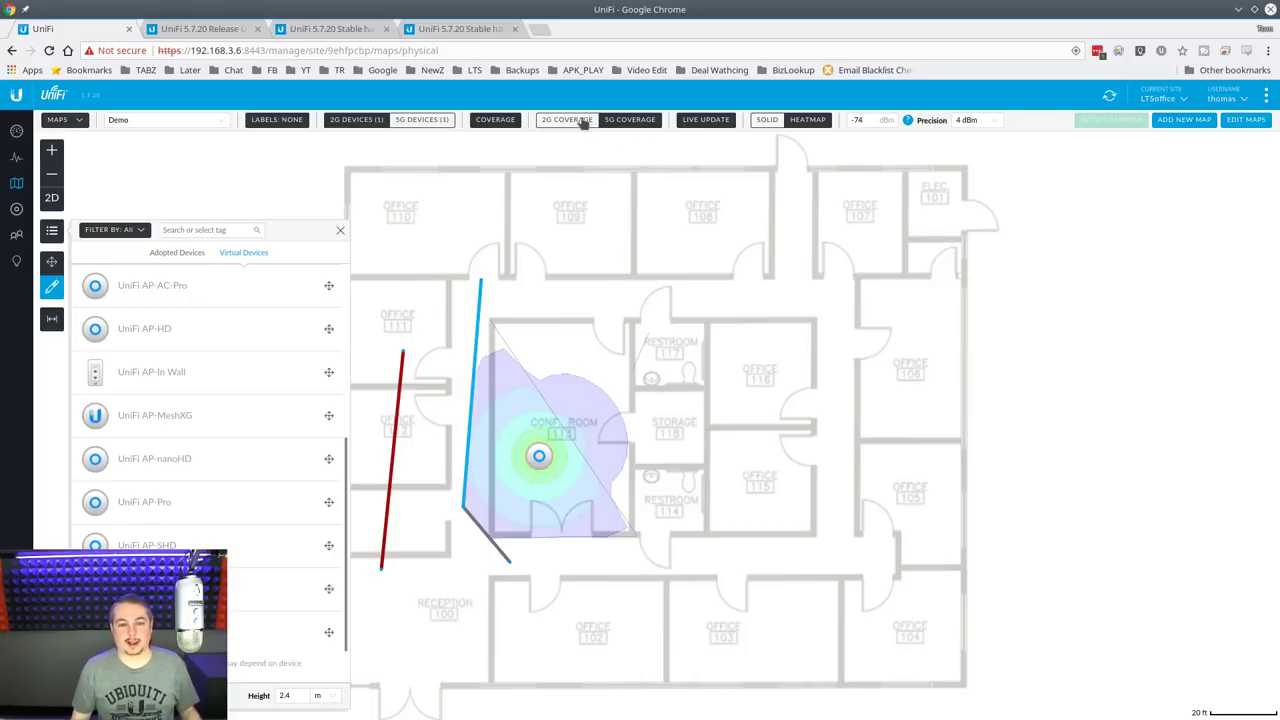
{"action": "left_click", "coordinate": [583, 121]}
{"action": "left_click", "coordinate": [620, 123]}
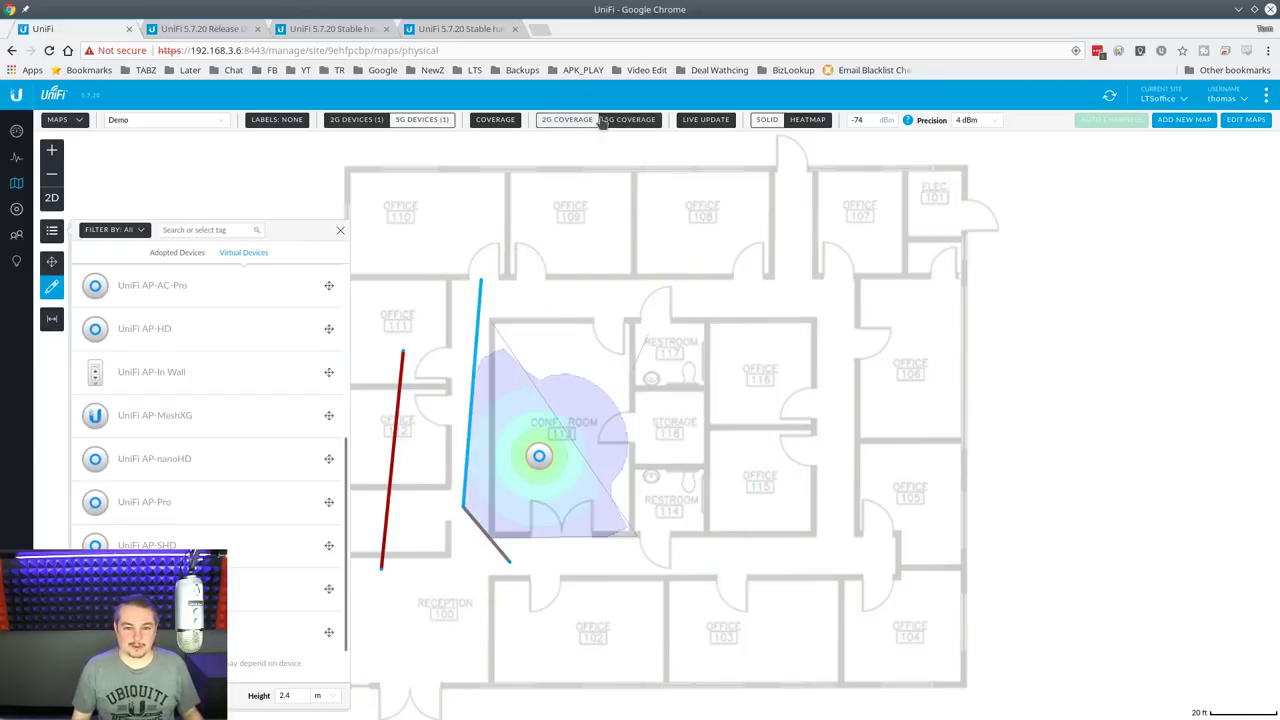
{"action": "left_click", "coordinate": [576, 121]}
{"action": "left_click", "coordinate": [340, 233]}
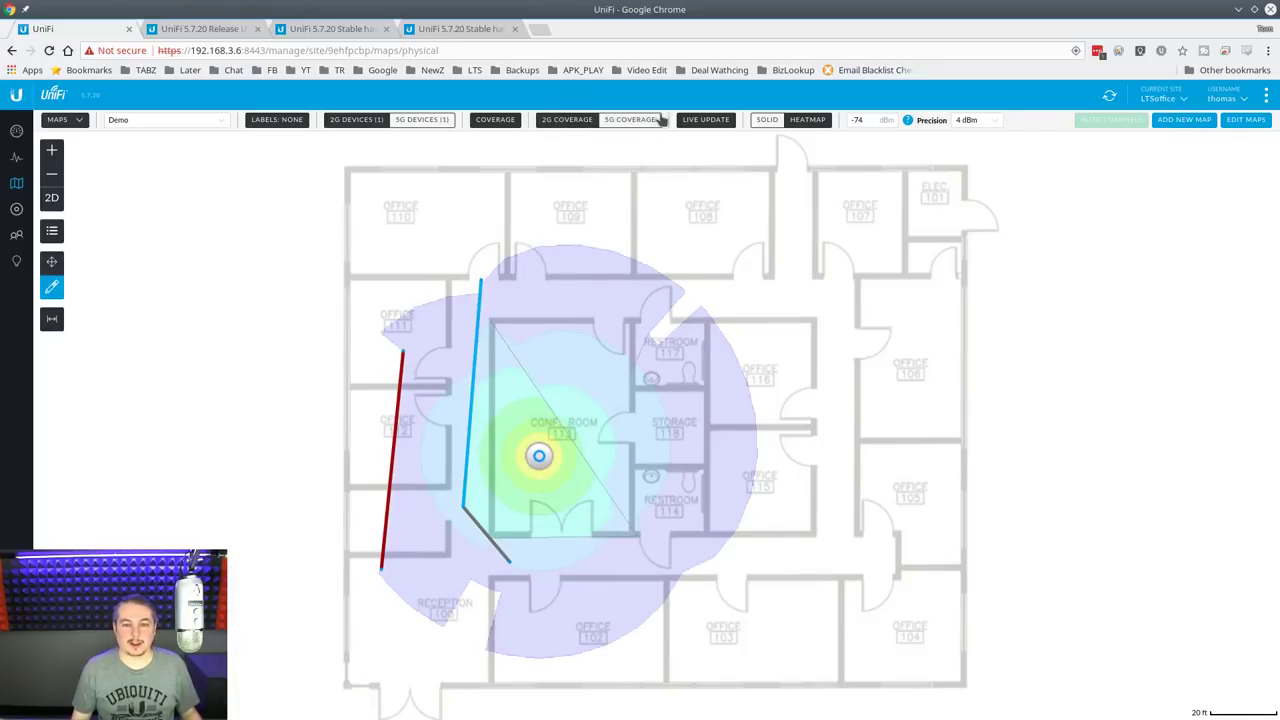
{"action": "left_click", "coordinate": [632, 122]}
{"action": "left_click", "coordinate": [562, 121]}
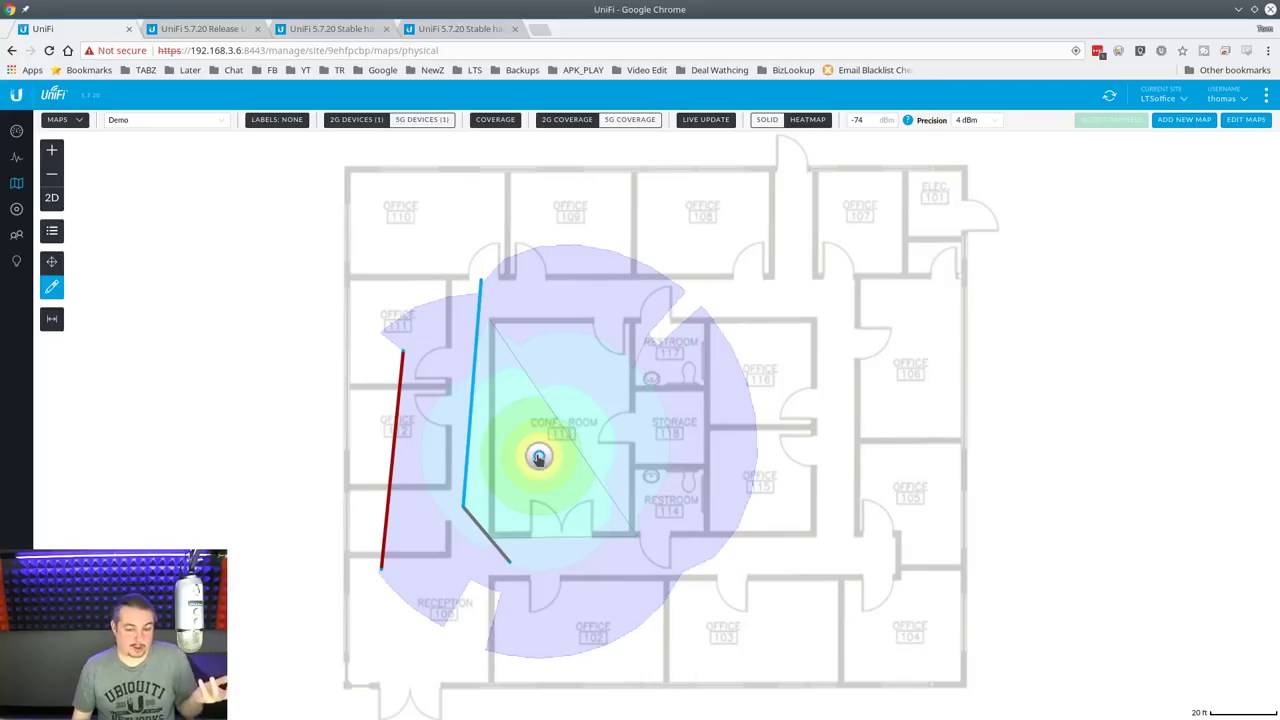
Move the access point back to the middle of the conference room's left wall, declining the incoming call.
{"action": "left_click_drag", "start_coordinate": [539, 457], "coordinate": [487, 457]}
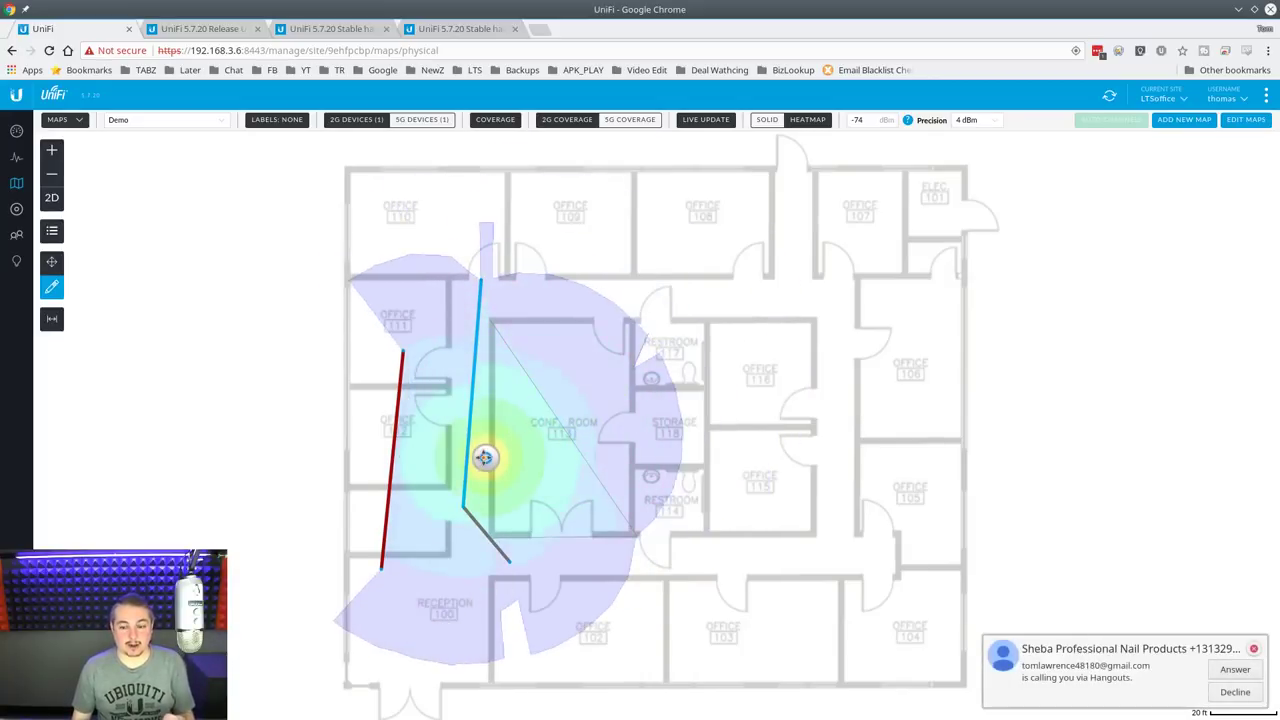
{"action": "left_click", "coordinate": [1236, 696]}
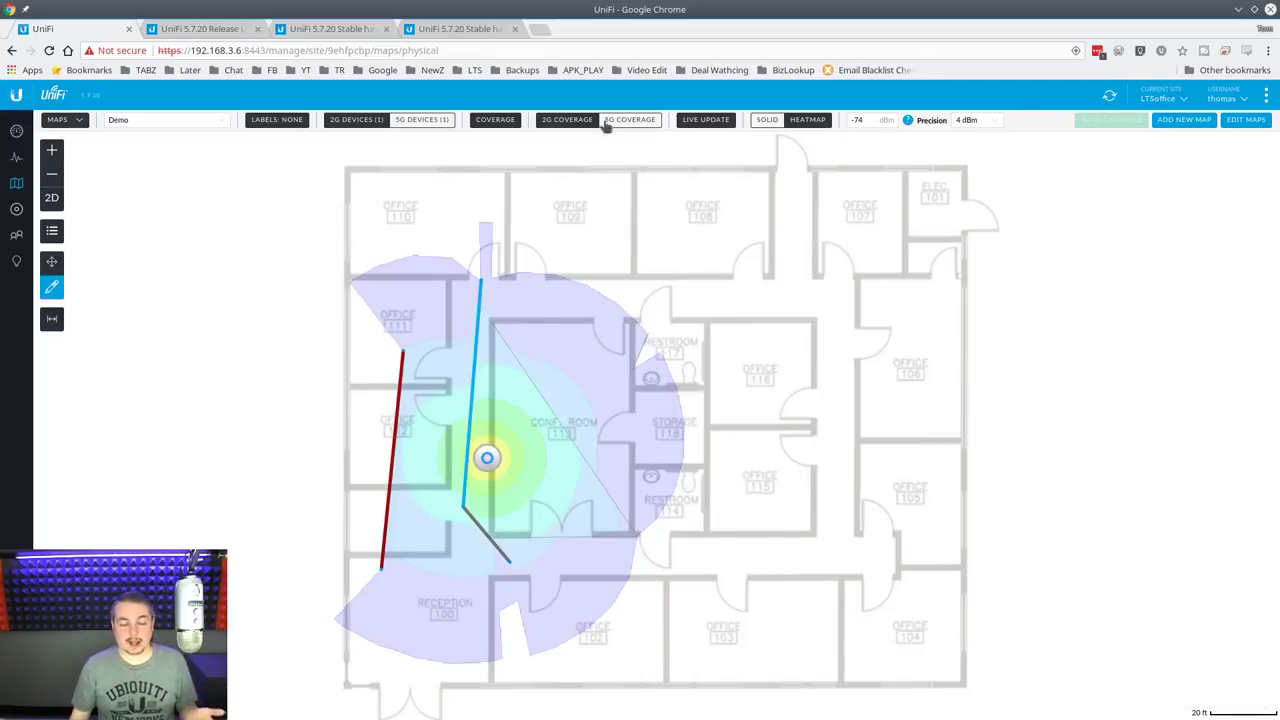
{"action": "left_click_drag", "start_coordinate": [489, 460], "coordinate": [499, 426]}
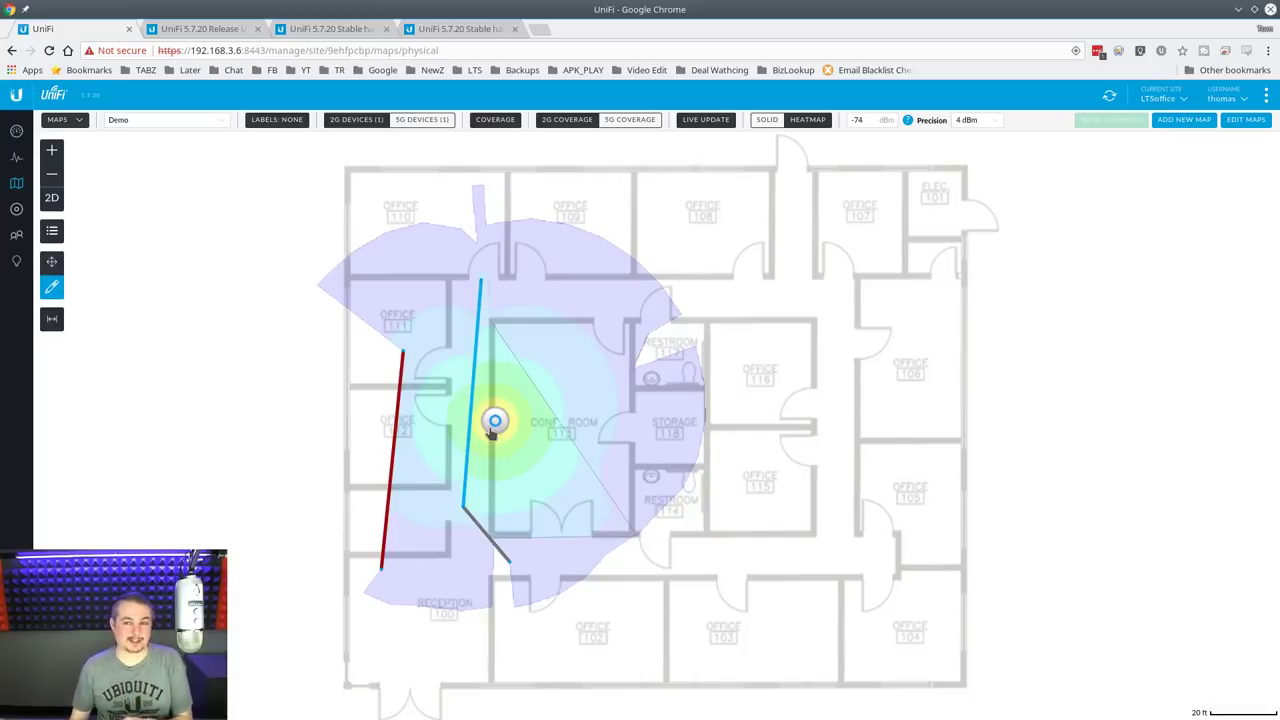
Move the AP-AC-Lite inward from the conference room's left wall and examine the network topology with its connected devices and clients.
{"action": "left_click_drag", "start_coordinate": [500, 432], "coordinate": [534, 428]}
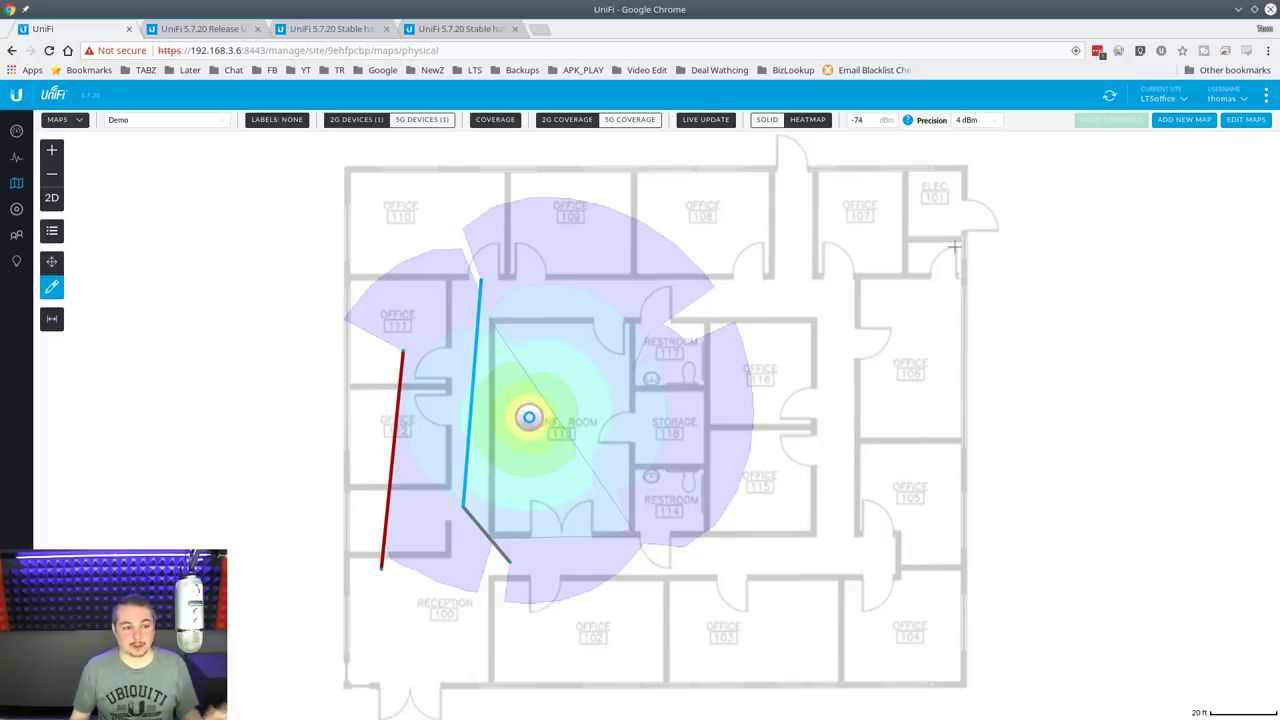
{"action": "left_click", "coordinate": [64, 120]}
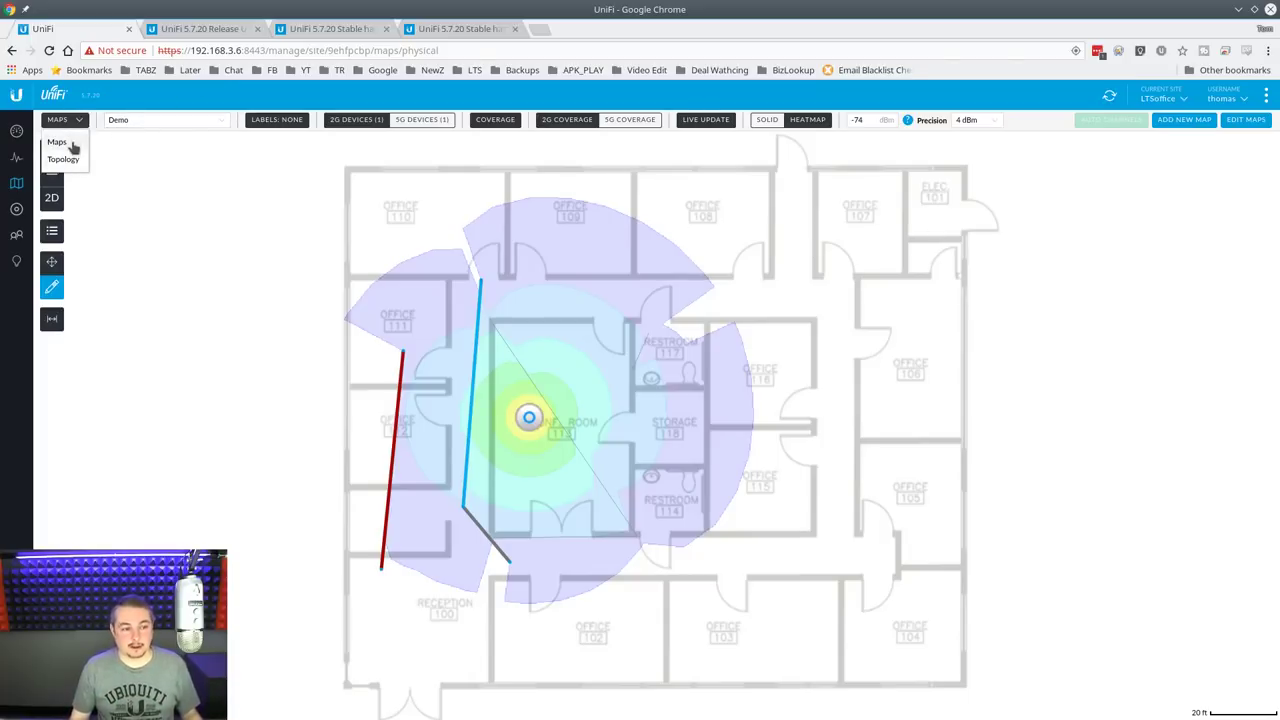
{"action": "left_click", "coordinate": [64, 160]}
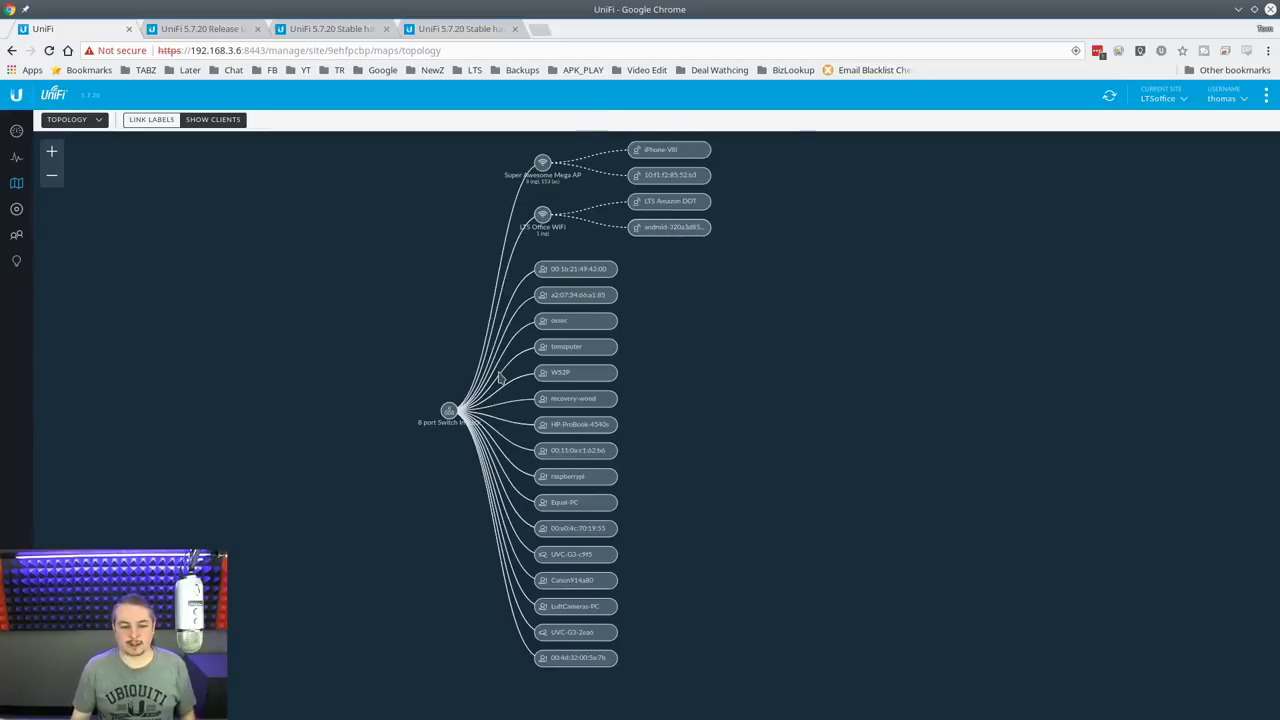
{"action": "scroll", "coordinate": [500, 377], "scroll_direction": "up", "scroll_amount": 3}
{"action": "scroll", "coordinate": [500, 377], "scroll_direction": "down", "scroll_amount": 5}
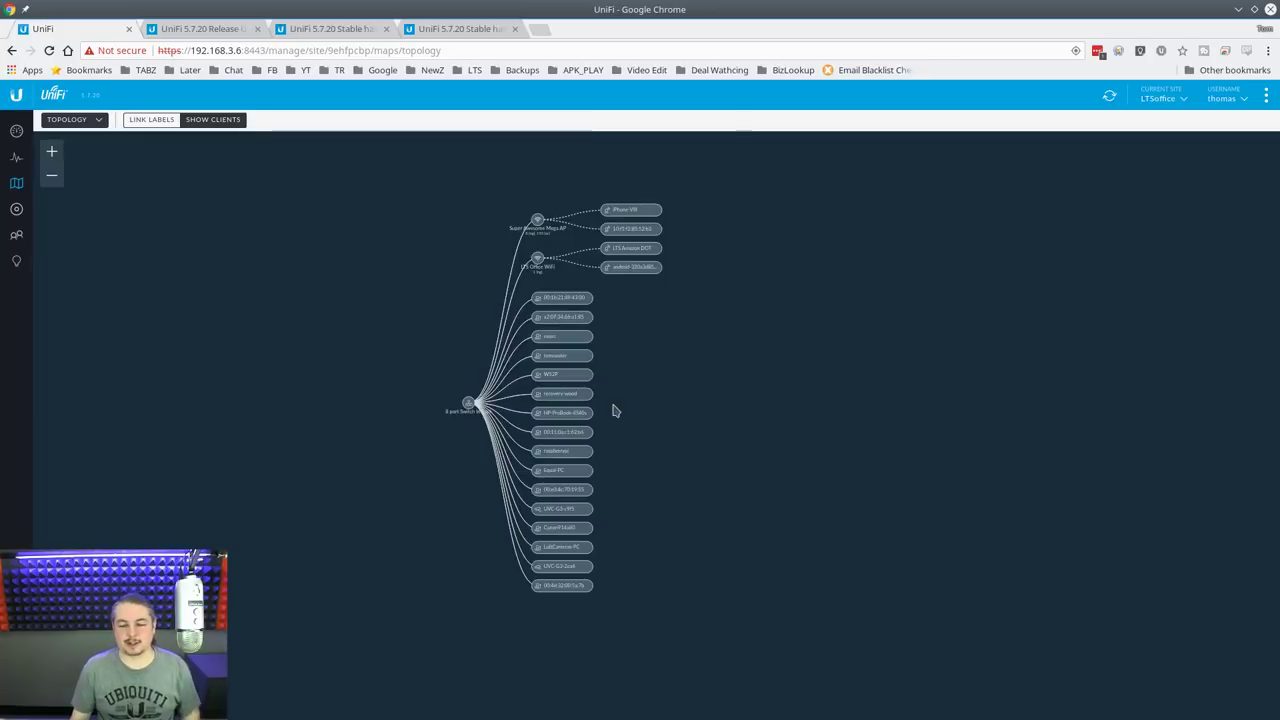
{"action": "scroll", "coordinate": [614, 410], "scroll_direction": "up", "scroll_amount": 4}
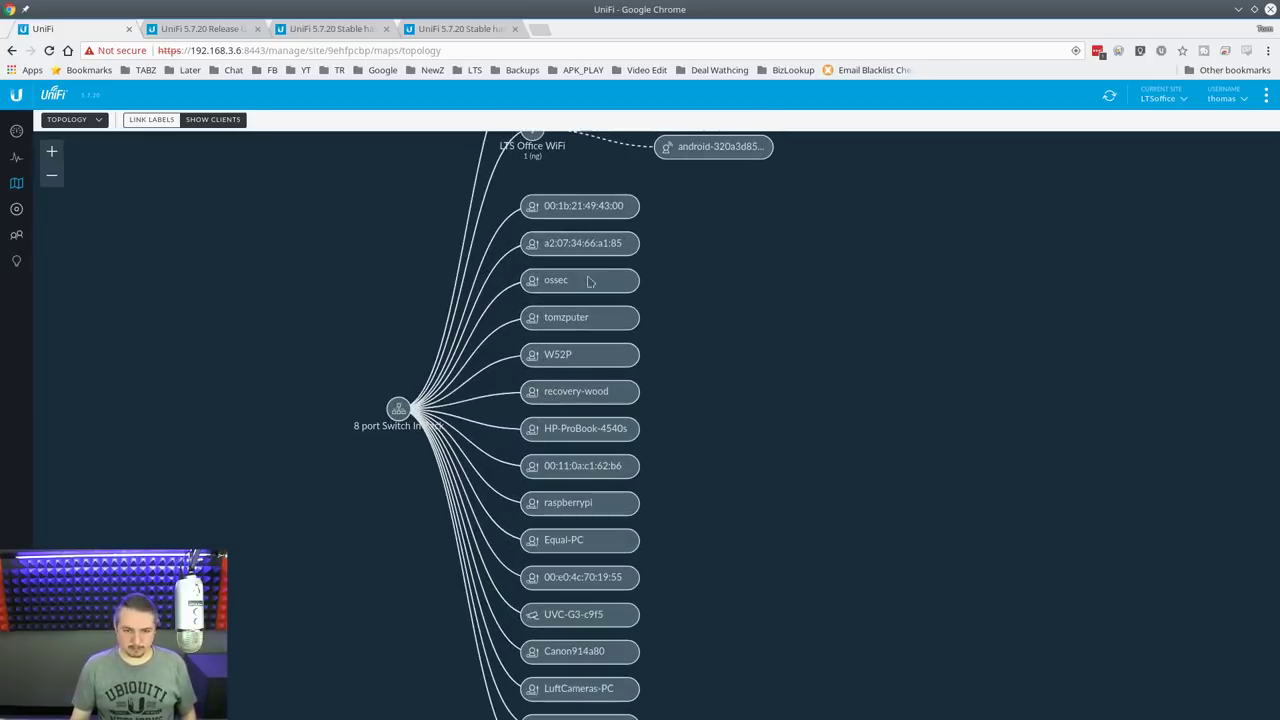
{"action": "scroll", "coordinate": [713, 403], "scroll_direction": "down", "scroll_amount": 2}
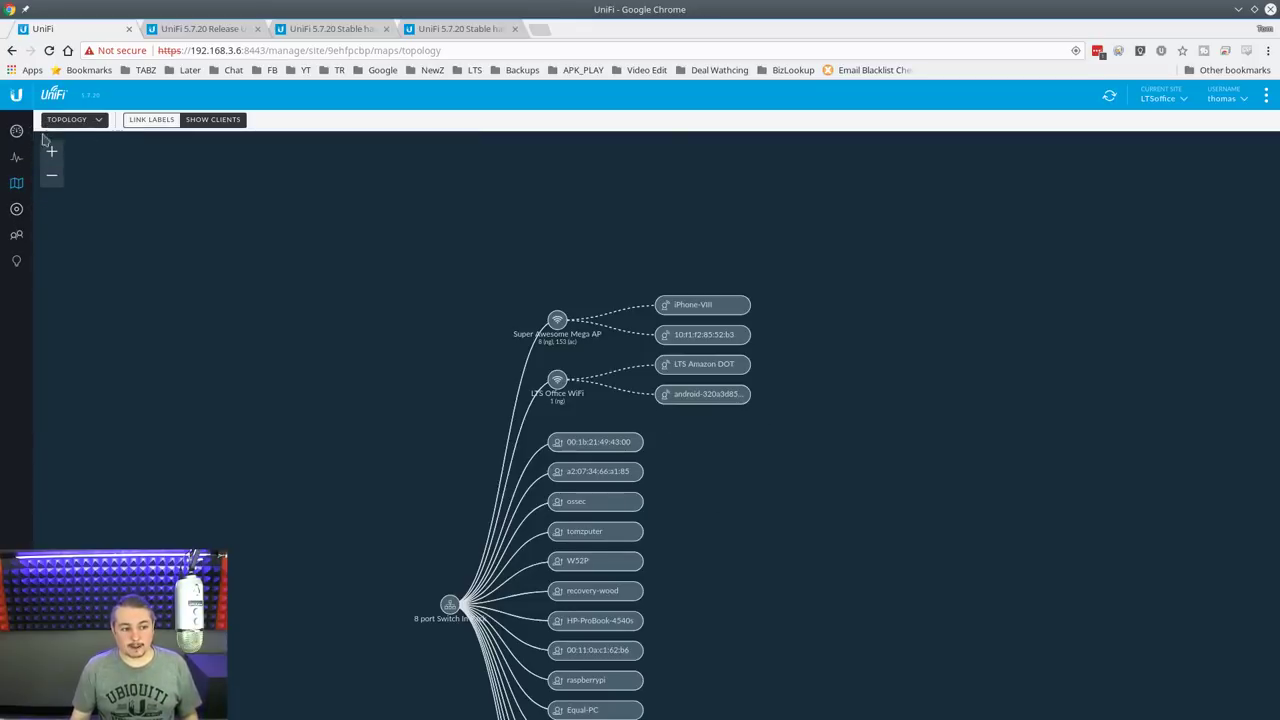
Replace the AP-AC-Lite on the Demo map with the adopted Super Awesome Mega AP, positioned in the lower left of the conference room.
{"action": "left_click", "coordinate": [94, 124]}
{"action": "left_click", "coordinate": [86, 142]}
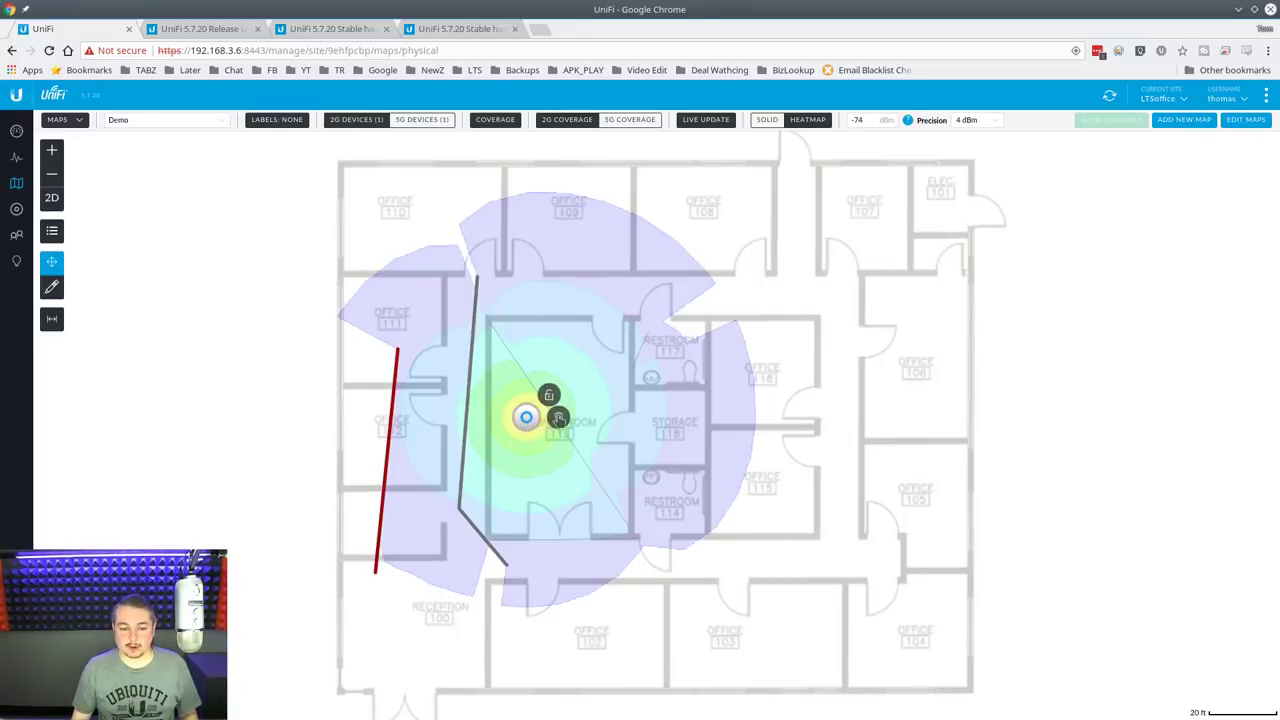
{"action": "left_click", "coordinate": [556, 418]}
{"action": "left_click", "coordinate": [51, 230]}
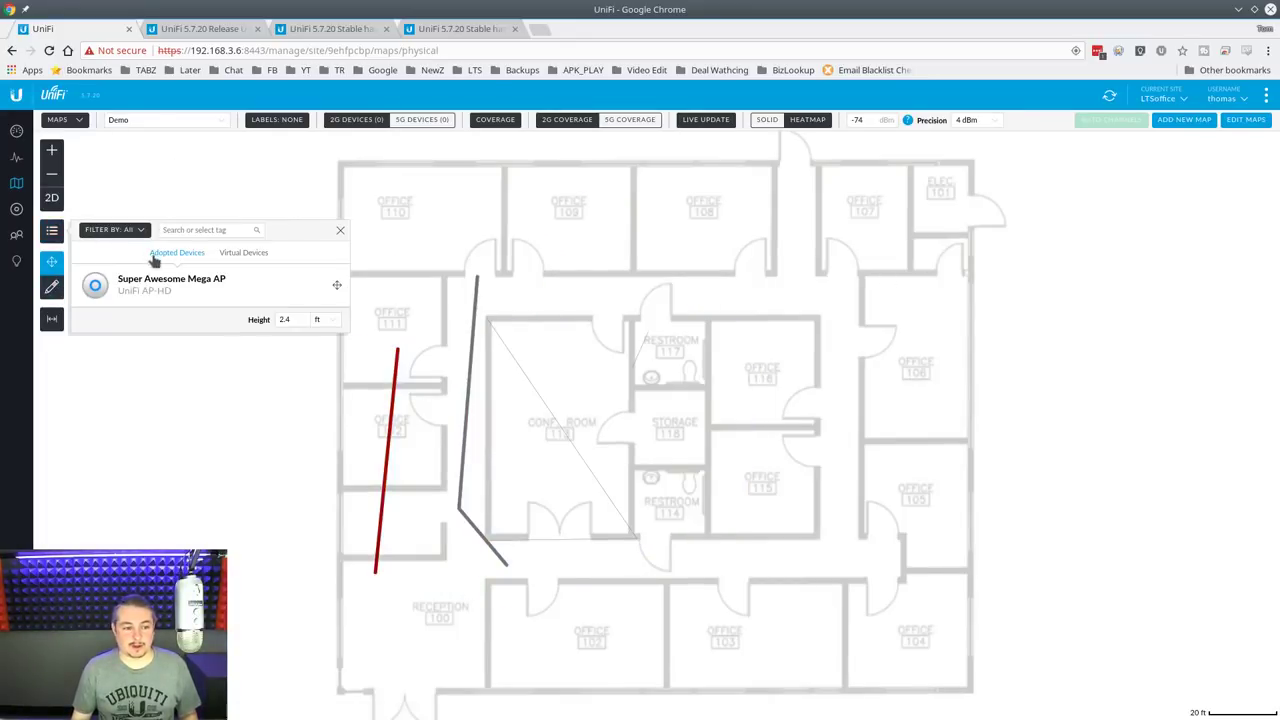
{"action": "left_click_drag", "start_coordinate": [190, 312], "coordinate": [544, 450]}
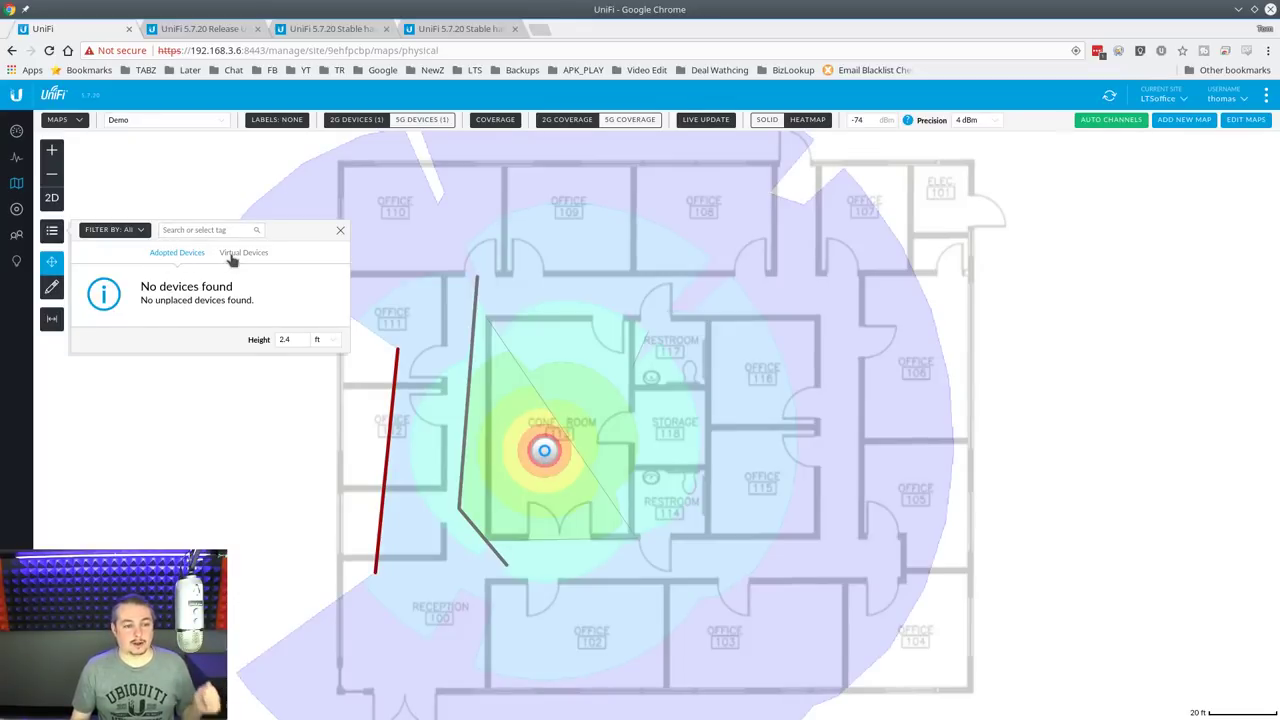
{"action": "left_click_drag", "start_coordinate": [547, 460], "coordinate": [523, 470]}
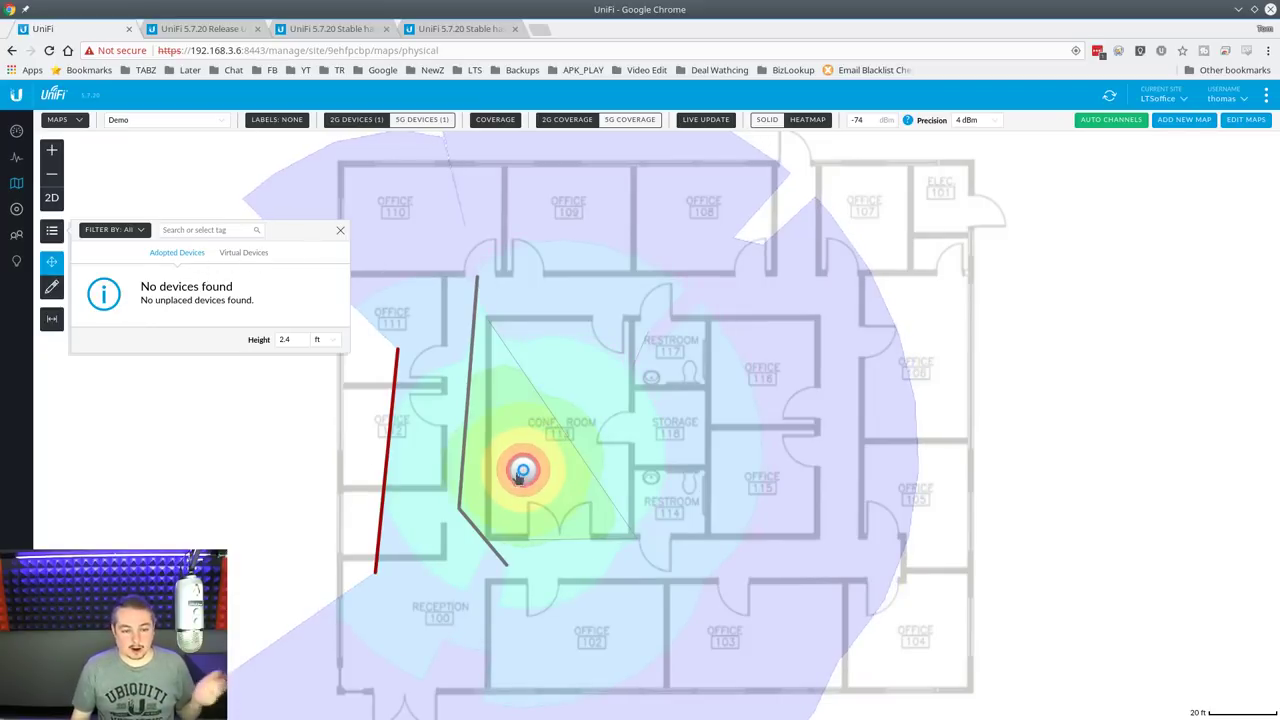
{"action": "mouse_move", "coordinate": [522, 473]}
{"action": "left_mouse_down"}
{"action": "mouse_move", "coordinate": [510, 440]}
{"action": "mouse_move", "coordinate": [509, 457]}
{"action": "left_mouse_up"}
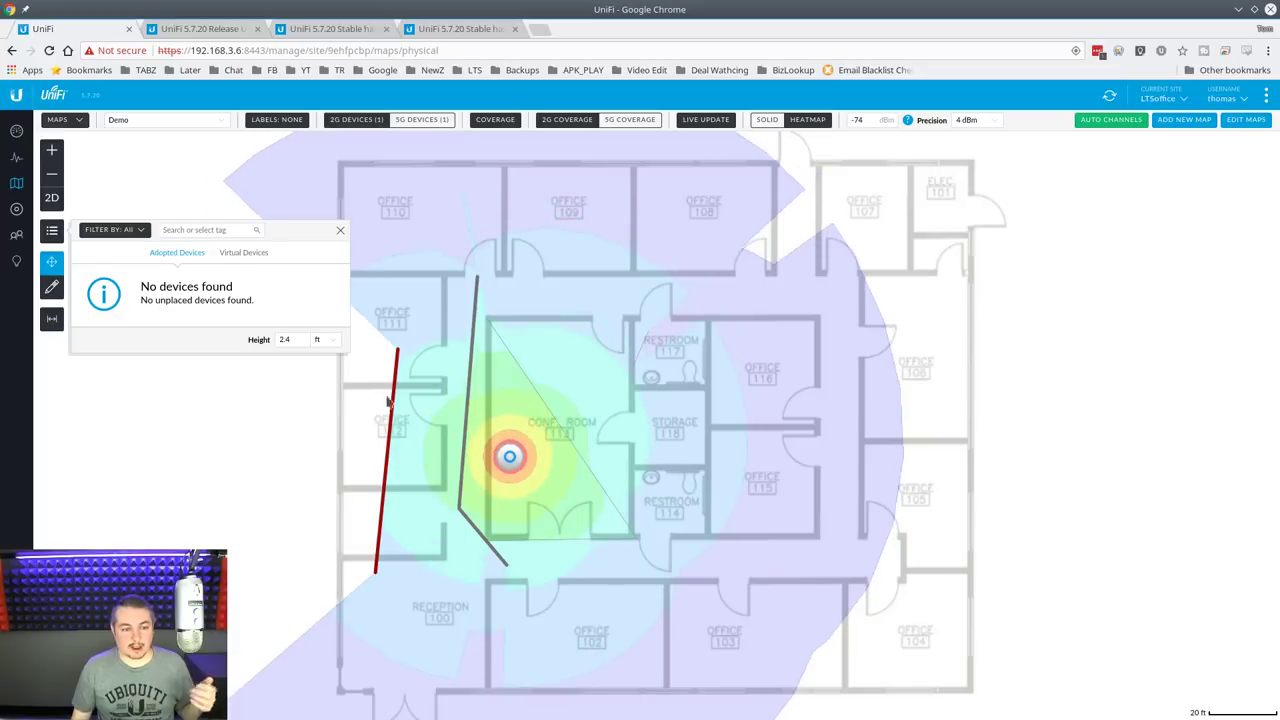
Browse the virtual access point models available for the map and return to the adopted devices.
{"action": "left_click", "coordinate": [245, 253]}
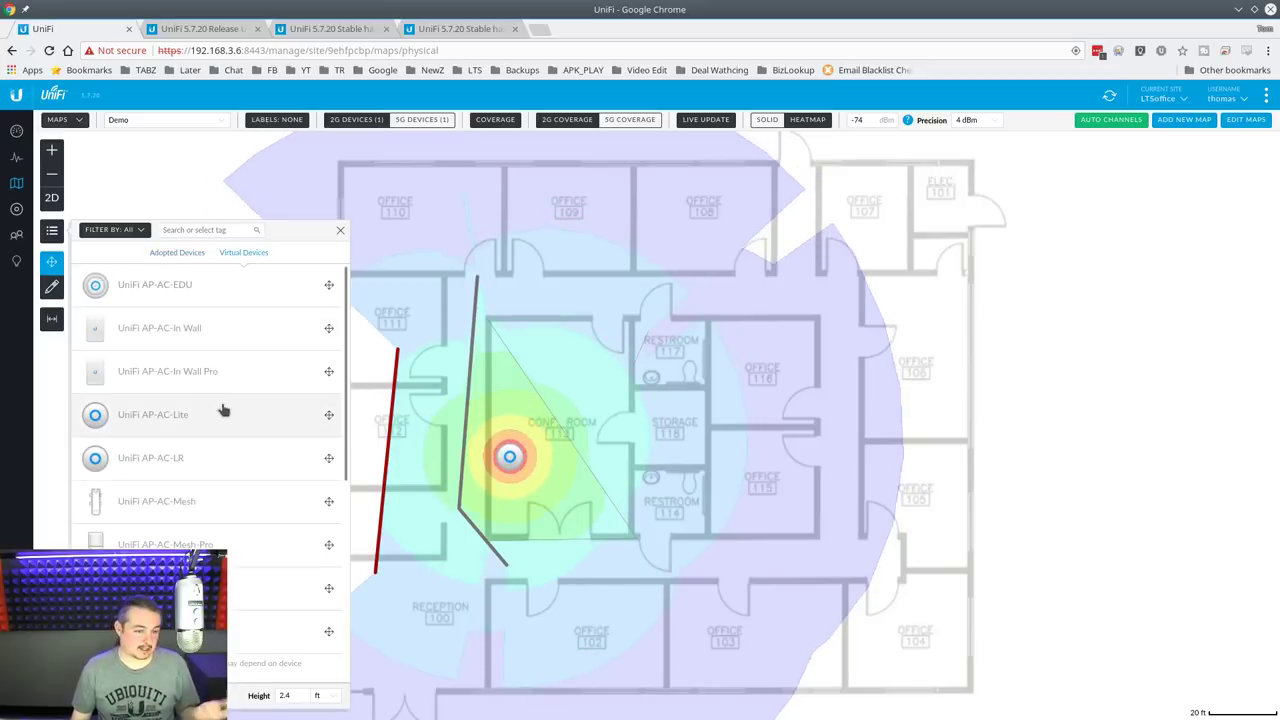
{"action": "scroll", "coordinate": [218, 457], "scroll_direction": "down", "scroll_amount": 3}
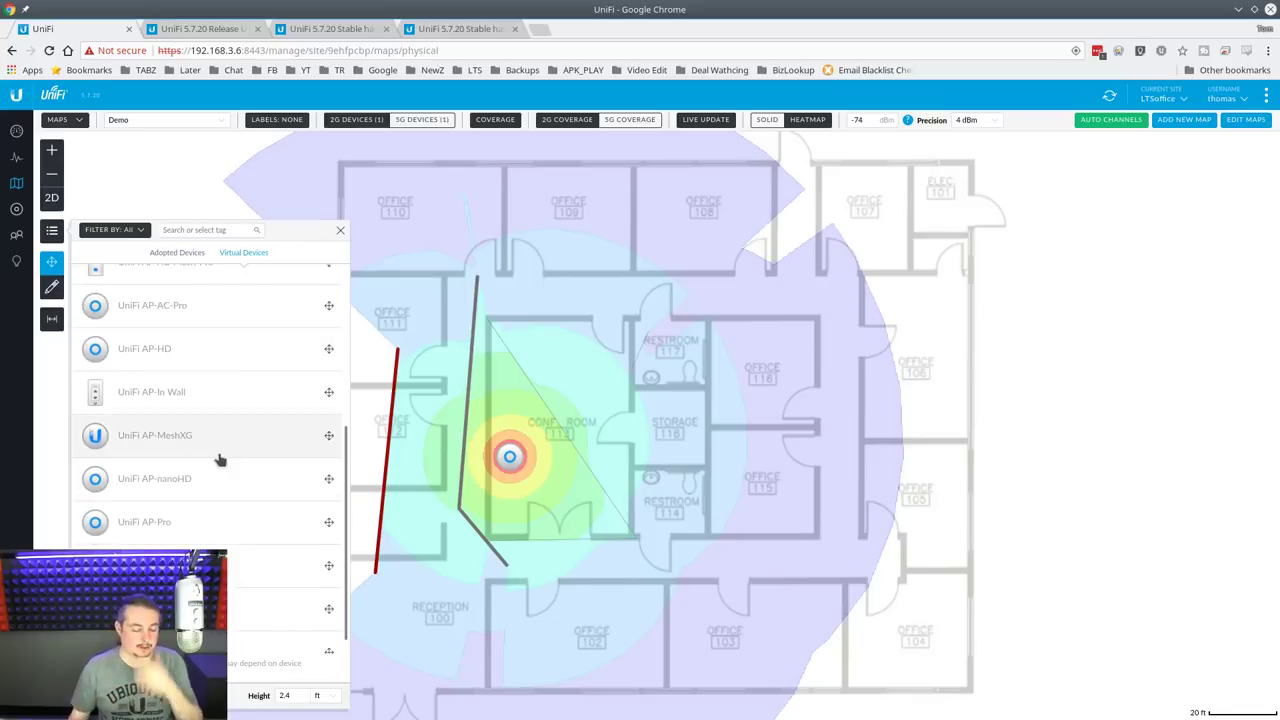
{"action": "scroll", "coordinate": [215, 465], "scroll_direction": "down", "scroll_amount": 1}
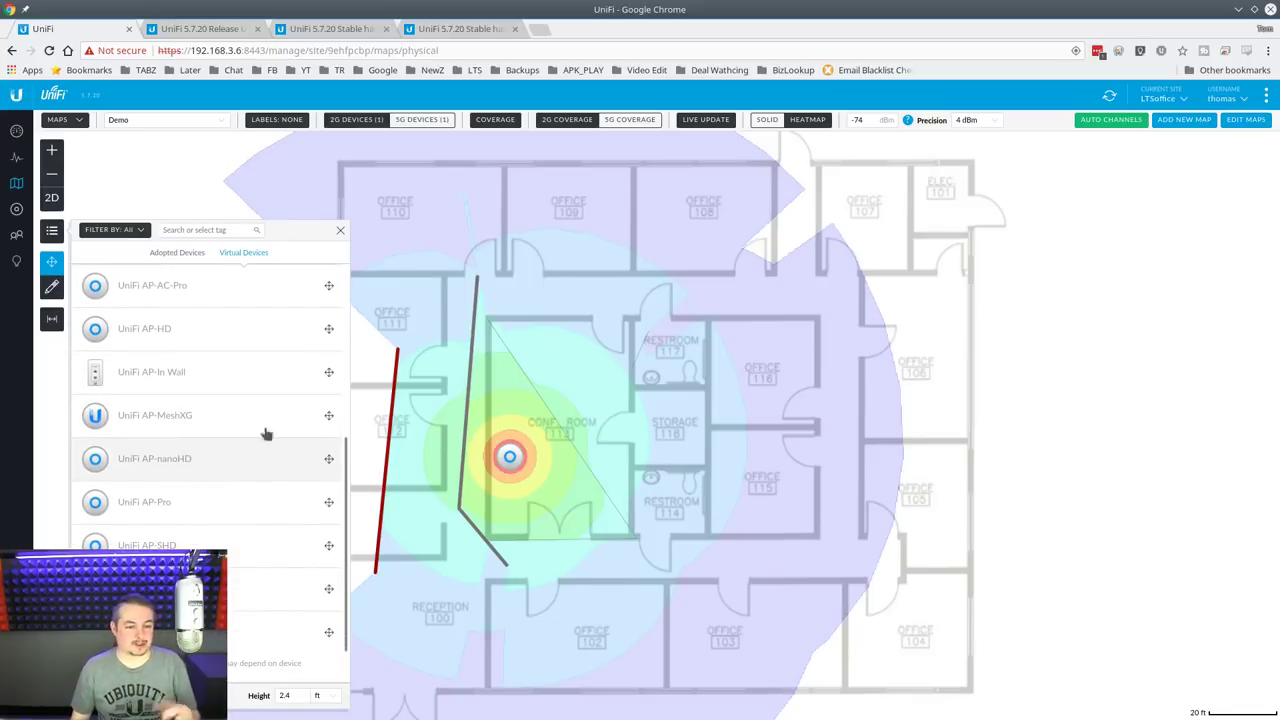
{"action": "left_click", "coordinate": [166, 252]}
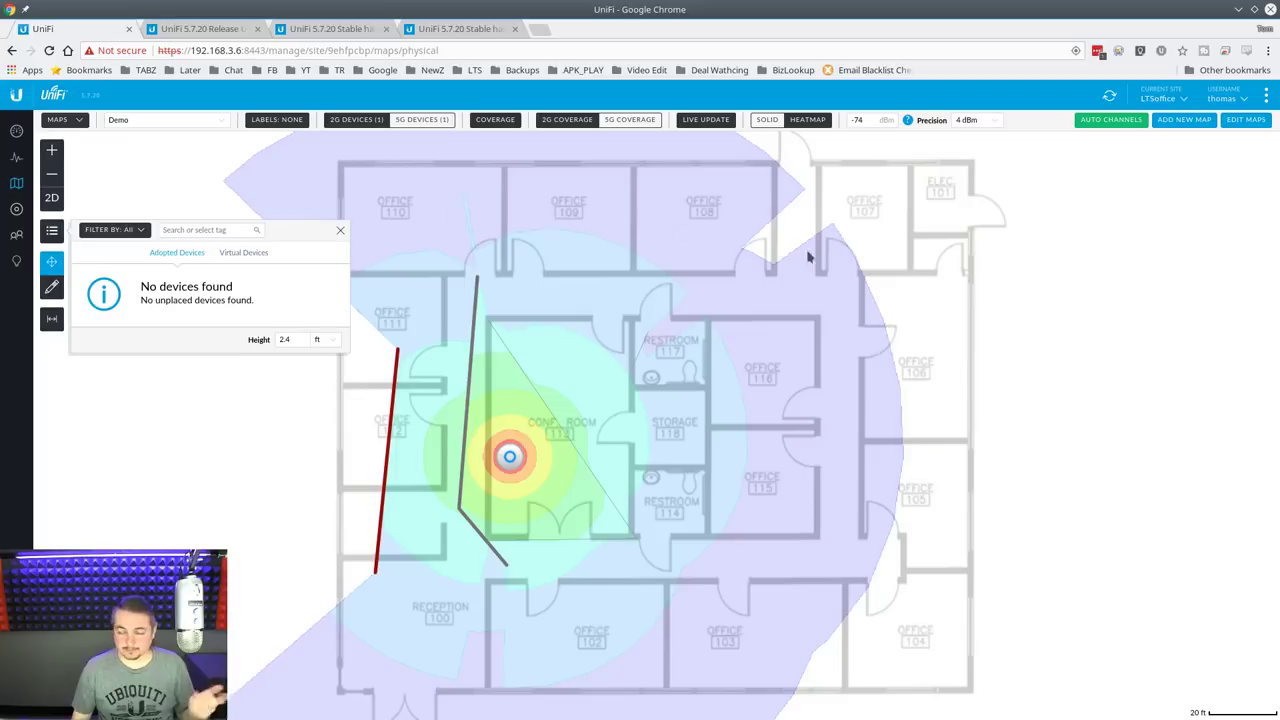
Calculate automatic channels for the 2 GHz radio at HT20 width and apply the suggested channel.
{"action": "left_click", "coordinate": [1106, 120]}
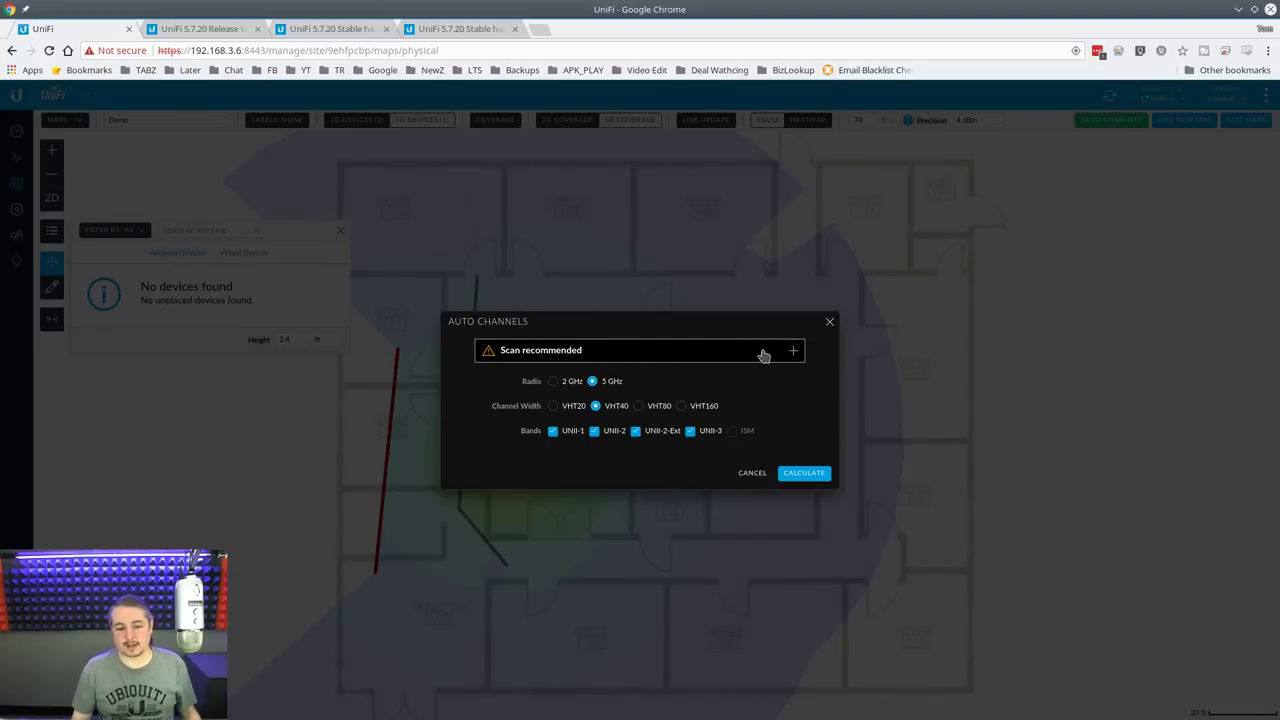
{"action": "left_click", "coordinate": [556, 384]}
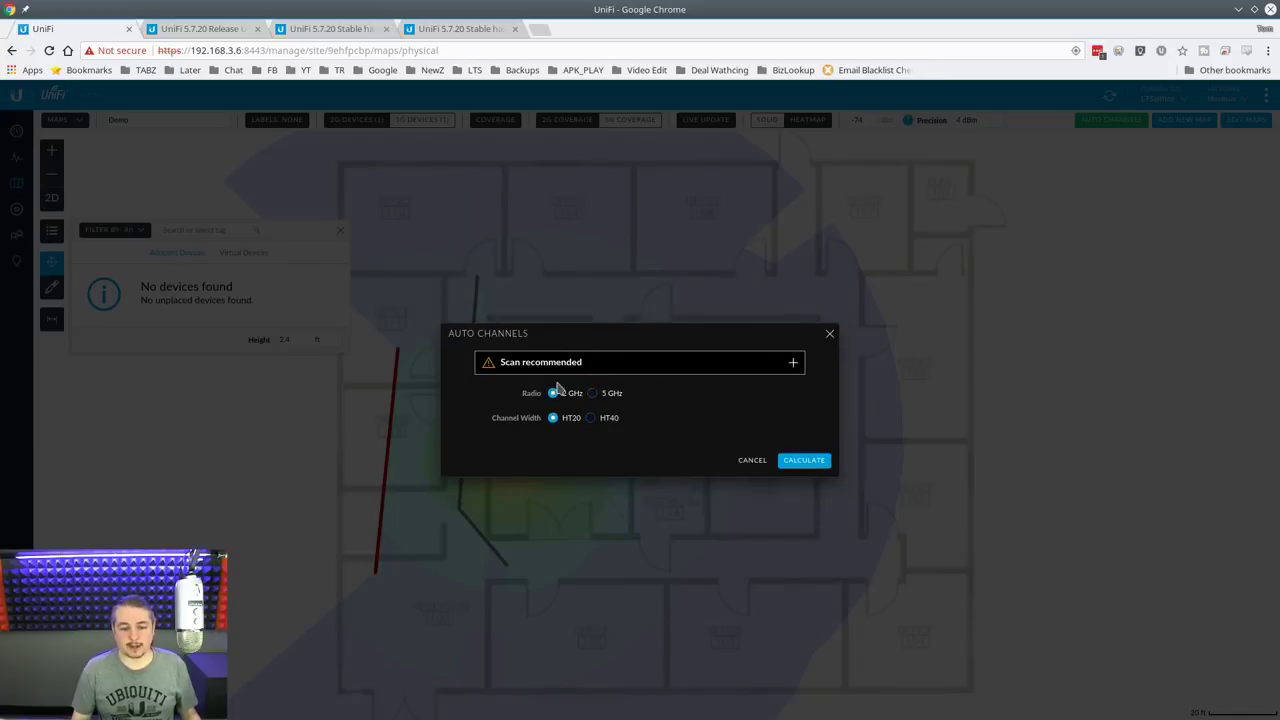
{"action": "left_click", "coordinate": [790, 465]}
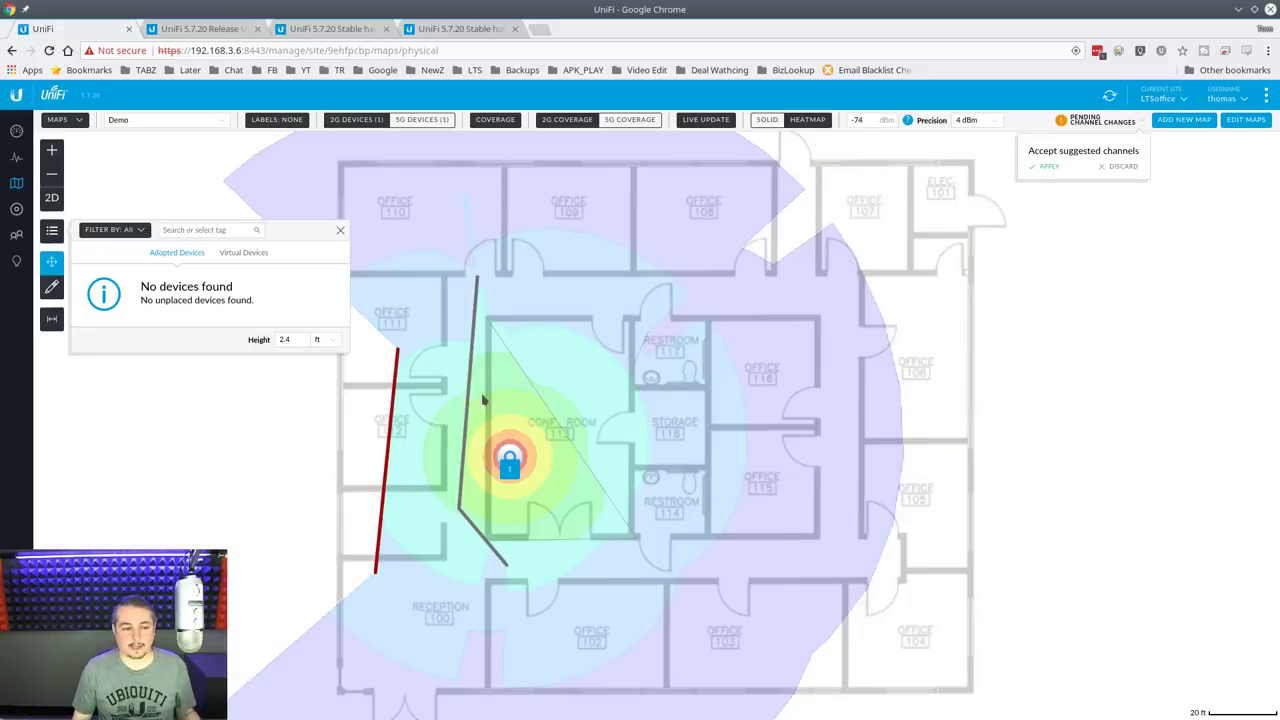
{"action": "left_click", "coordinate": [1046, 167]}
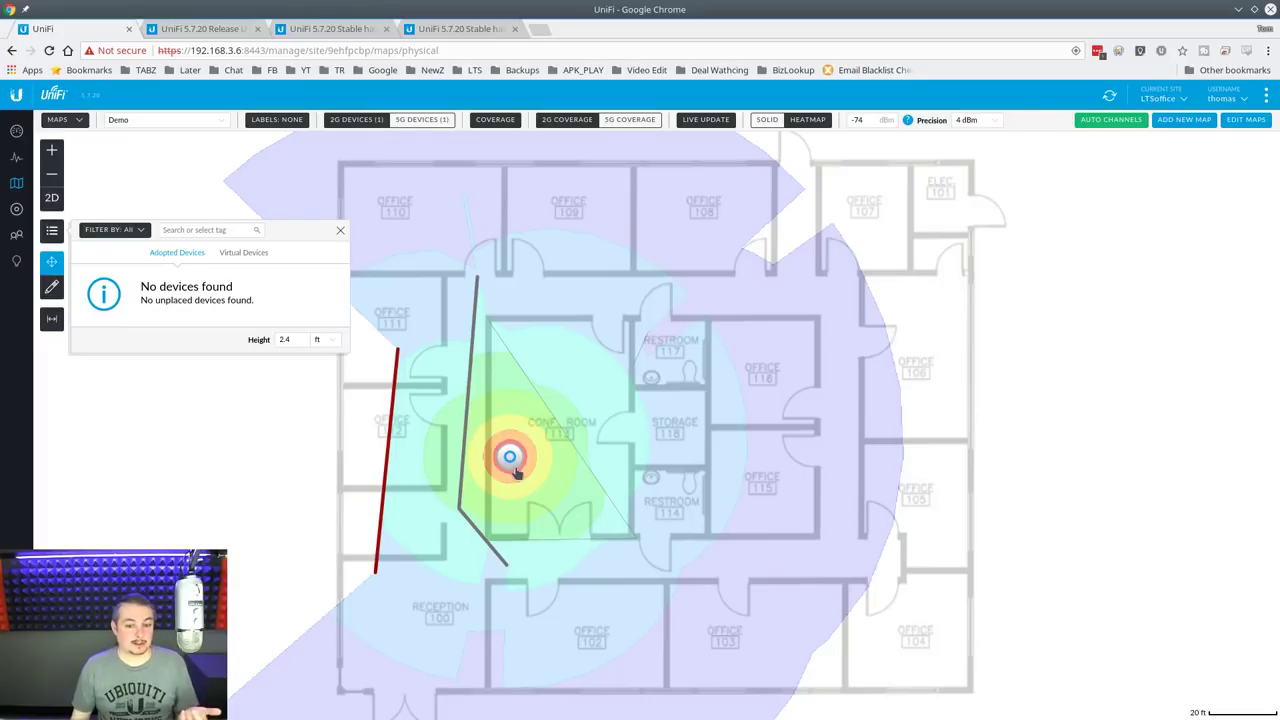
Look through the dashboard and access point list, and check the power-save indicators of the wireless clients.
{"action": "left_click", "coordinate": [16, 130]}
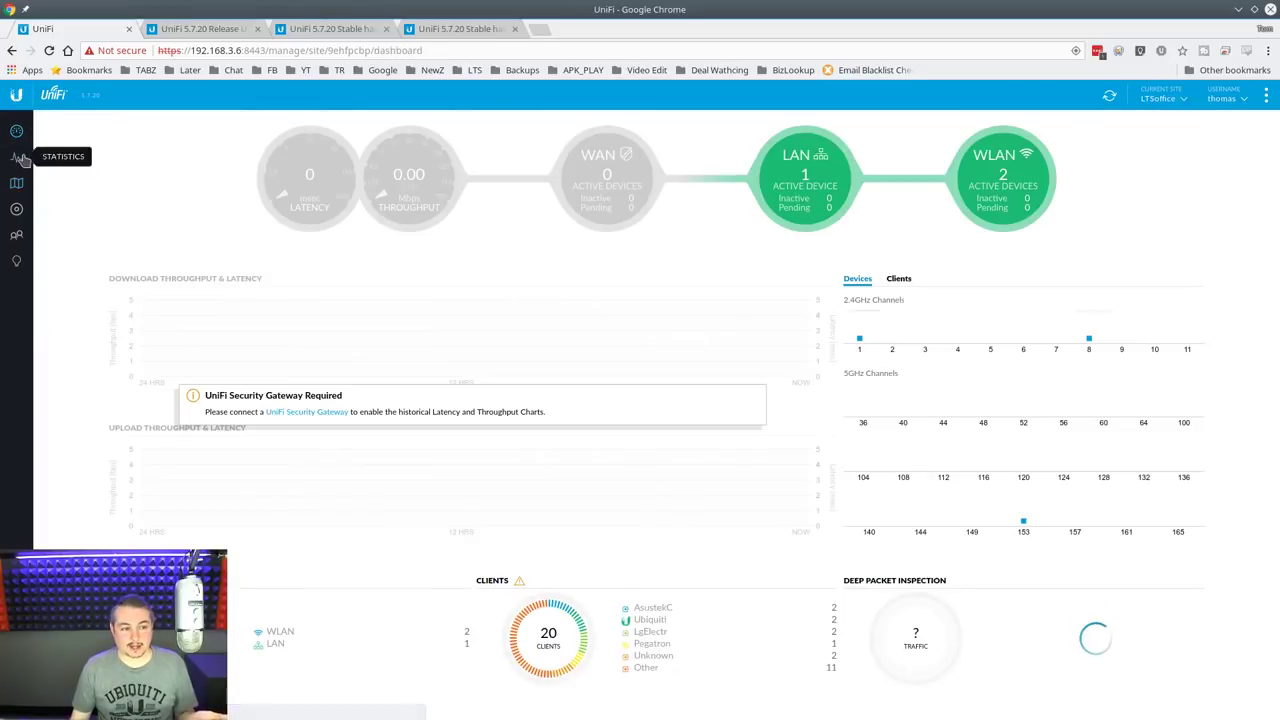
{"action": "left_click", "coordinate": [16, 209]}
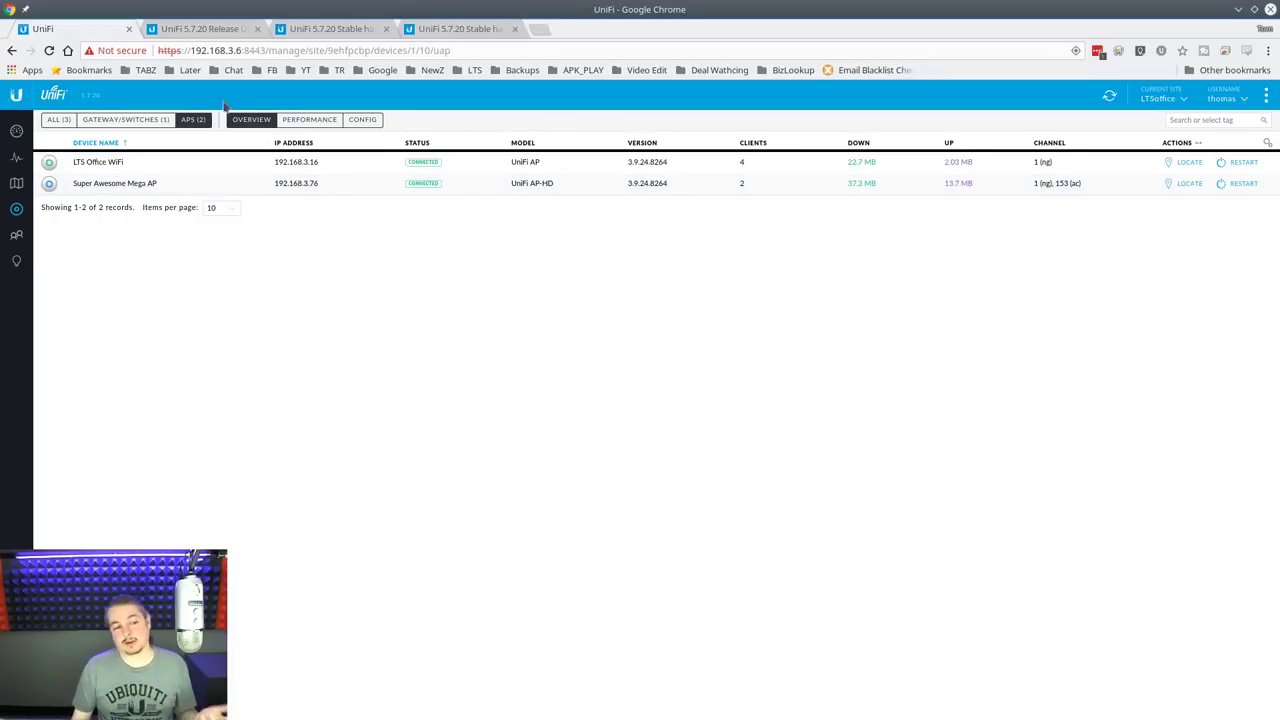
{"action": "left_click", "coordinate": [17, 234]}
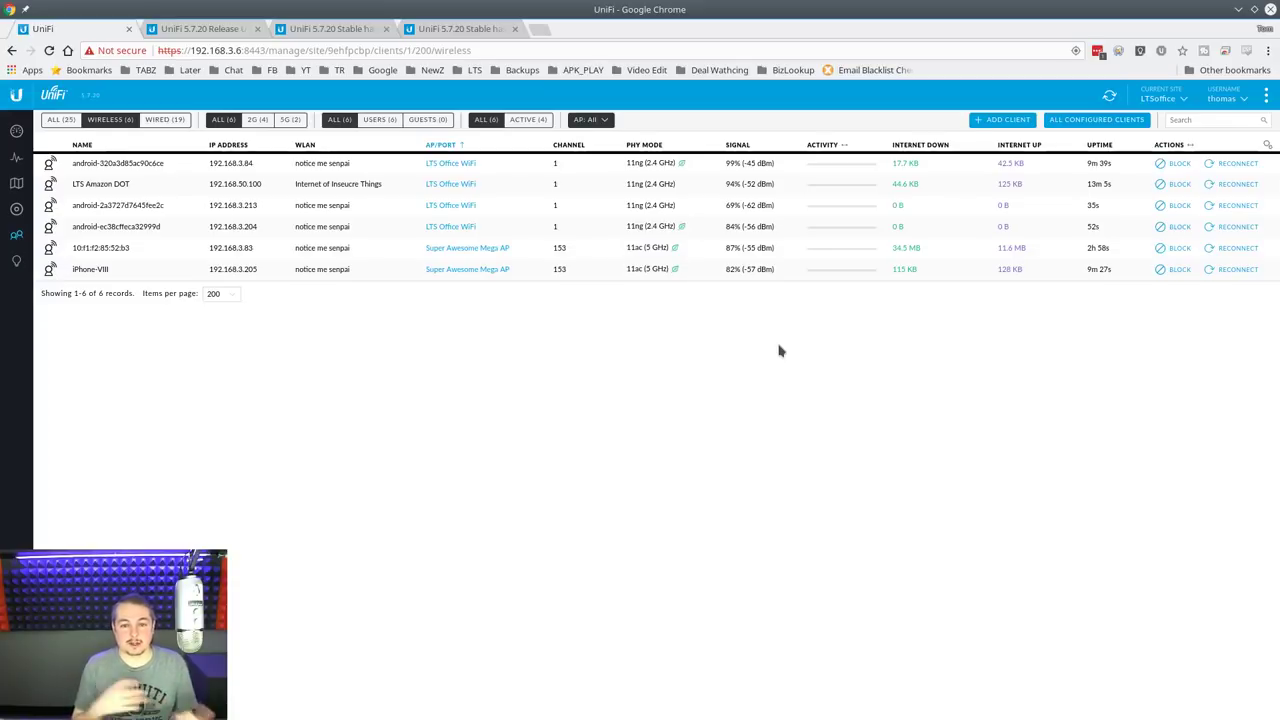
{"action": "mouse_move", "coordinate": [676, 272]}
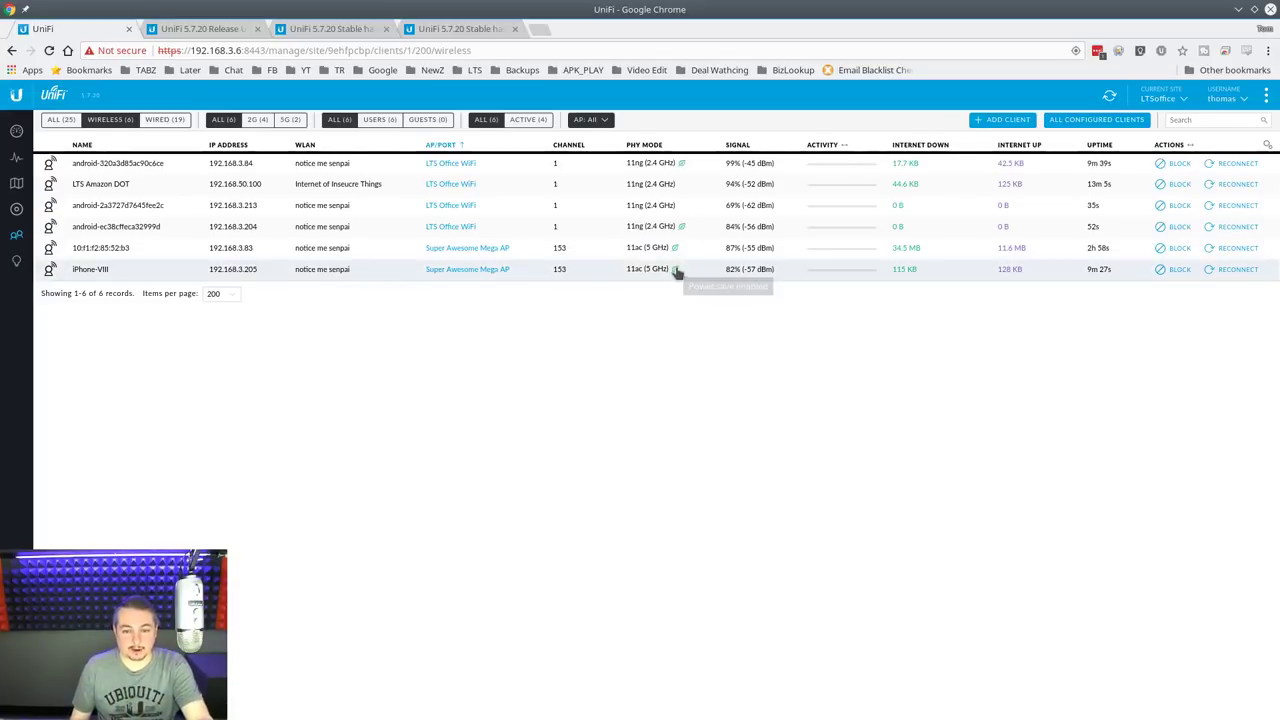
{"action": "mouse_move", "coordinate": [186, 273]}
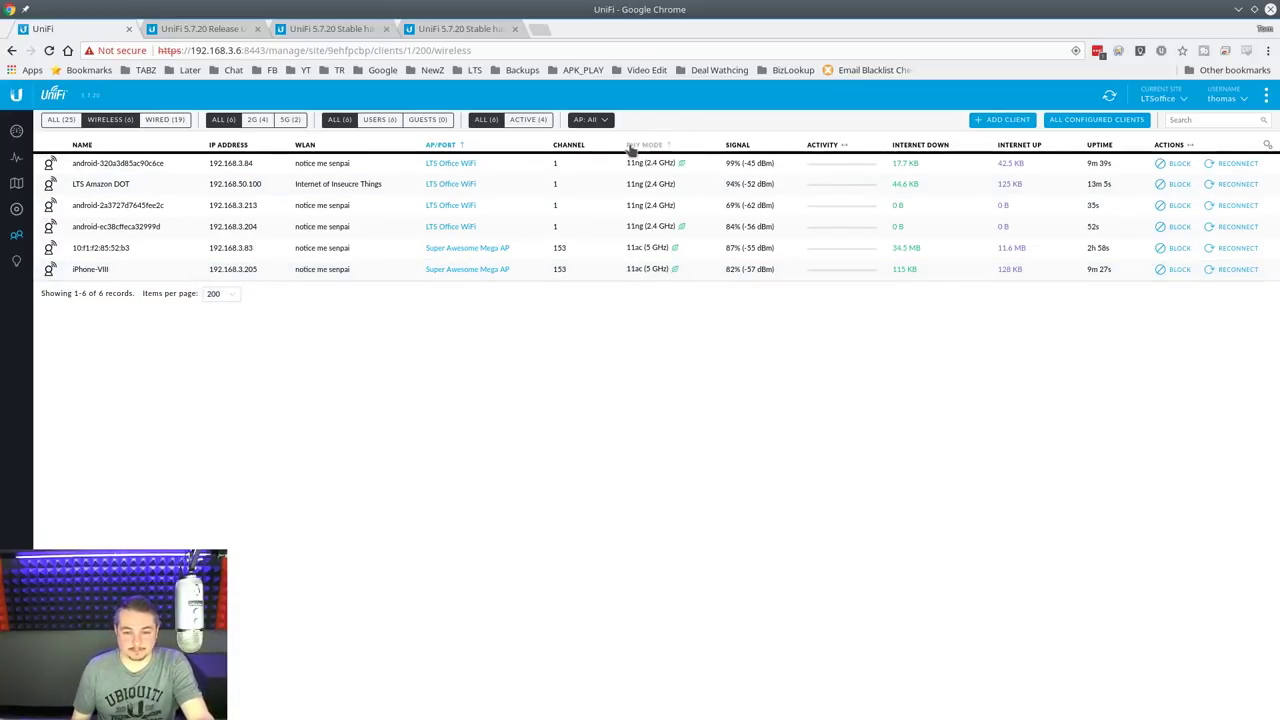
{"action": "mouse_move", "coordinate": [682, 166]}
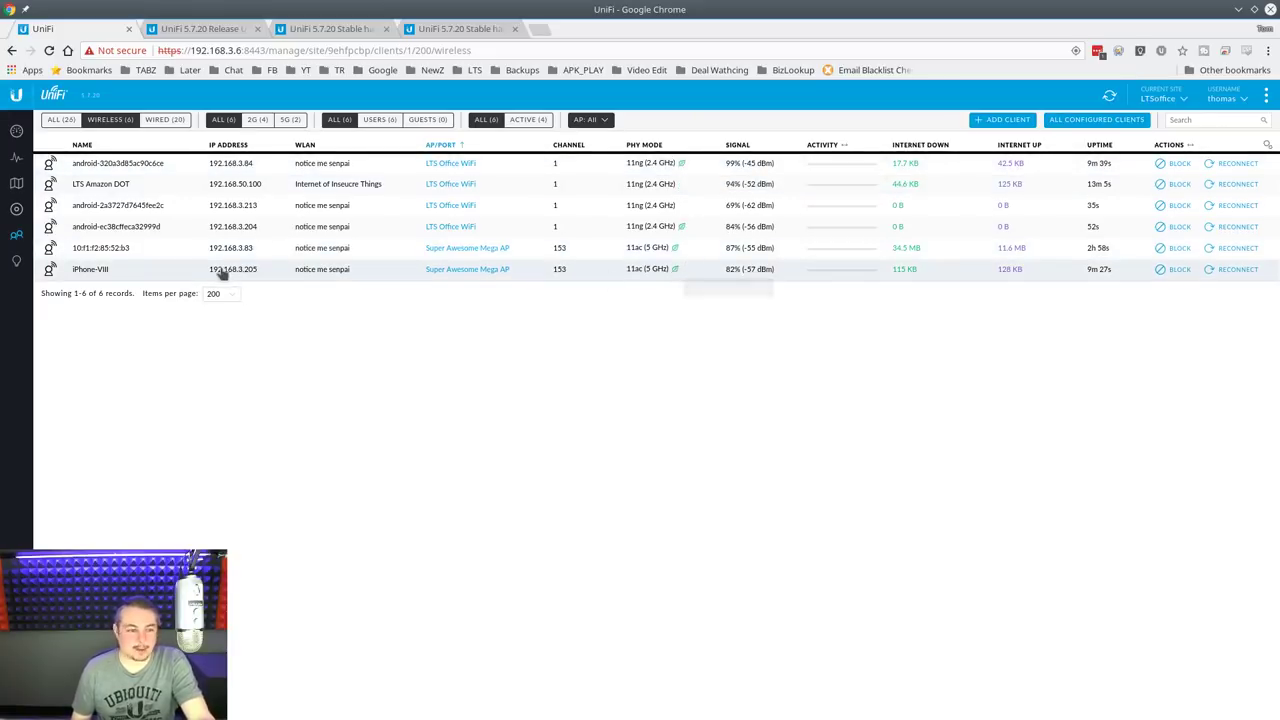
Open the properties of the iPhone-VIII client and view its history and connection statistics.
{"action": "left_click", "coordinate": [98, 272]}
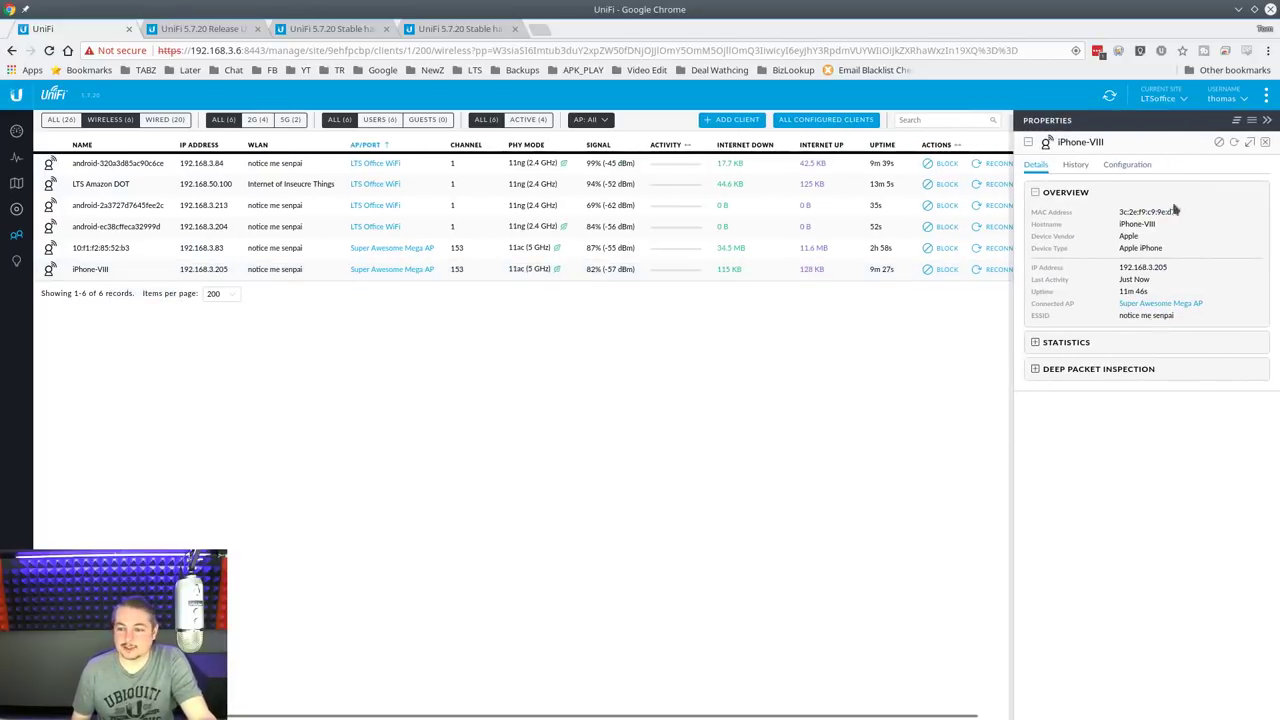
{"action": "left_click", "coordinate": [1076, 165]}
{"action": "left_click", "coordinate": [1045, 166]}
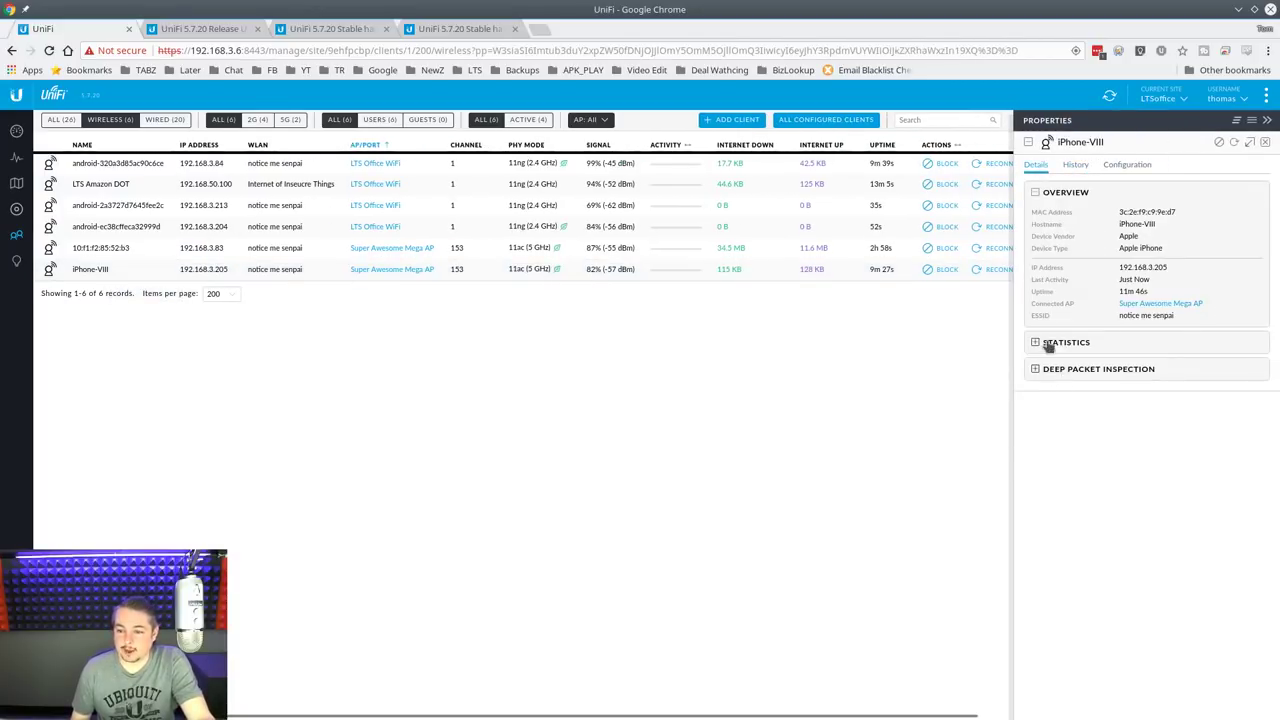
{"action": "left_click", "coordinate": [1048, 343]}
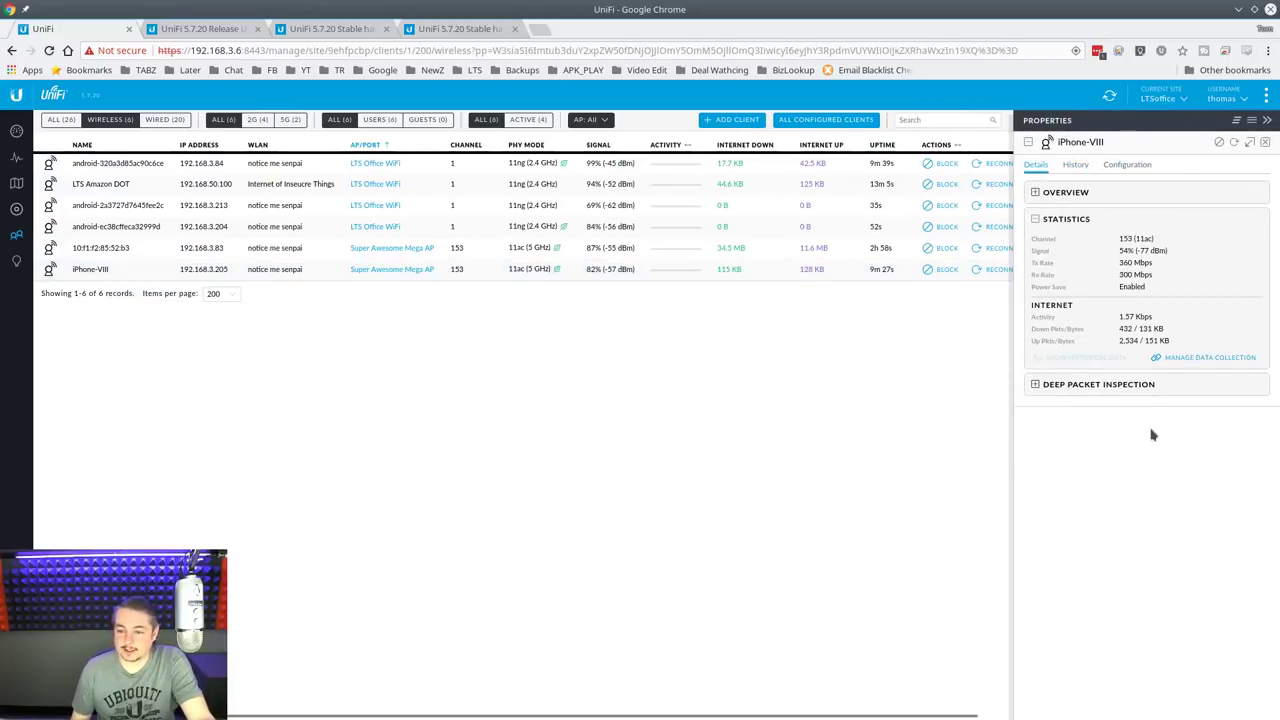
View the data collection settings from the client's statistics, return to the wireless clients, and close the iPhone-VIII properties.
{"action": "left_click", "coordinate": [1186, 360]}
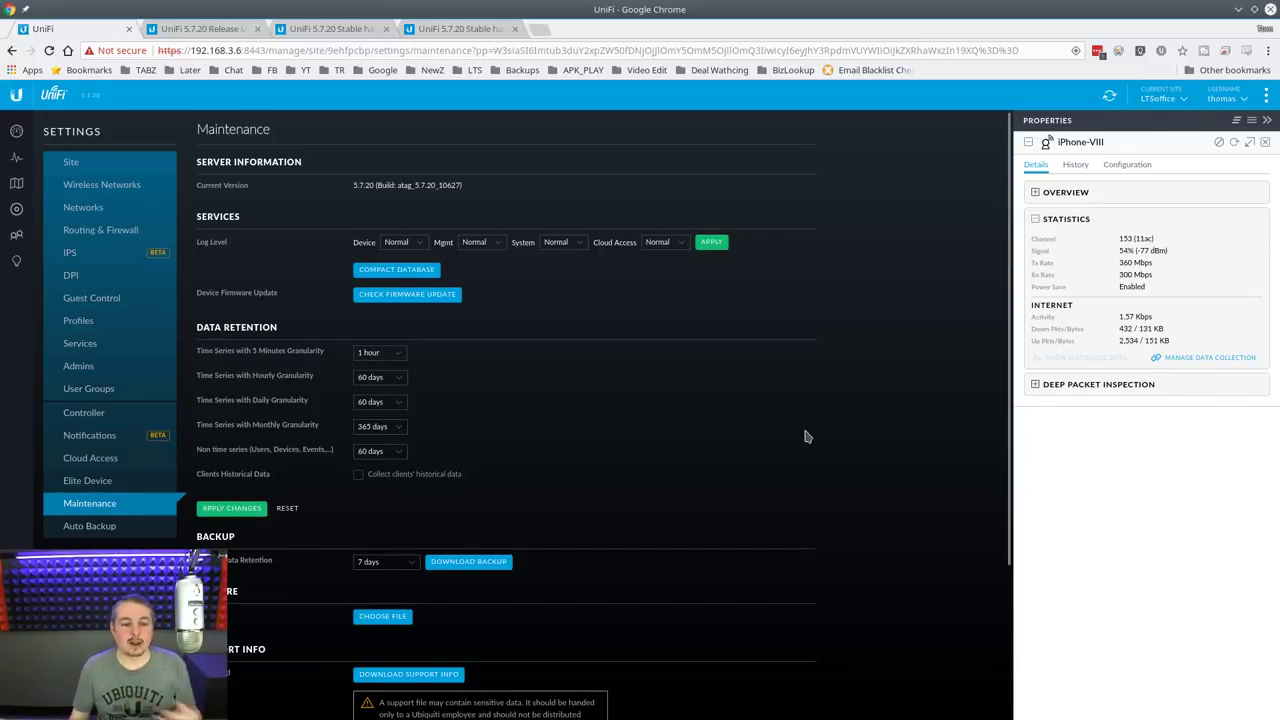
{"action": "left_click", "coordinate": [16, 234]}
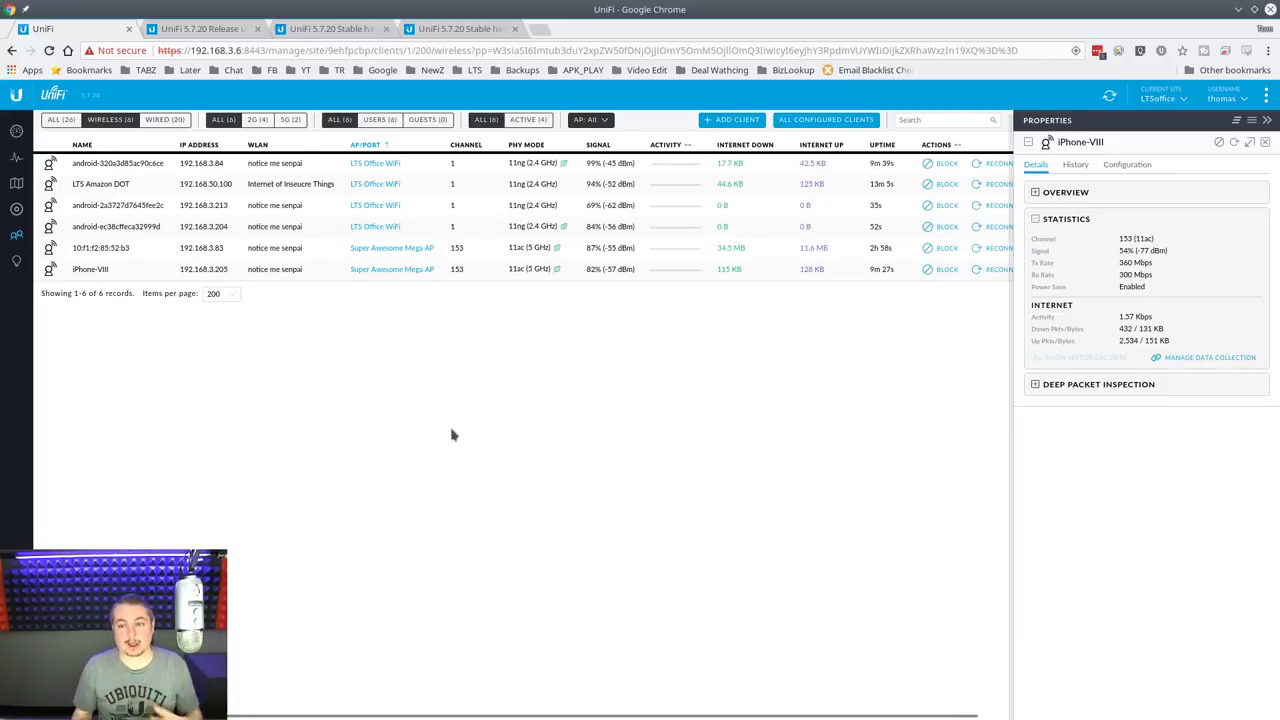
{"action": "left_click", "coordinate": [1265, 142]}
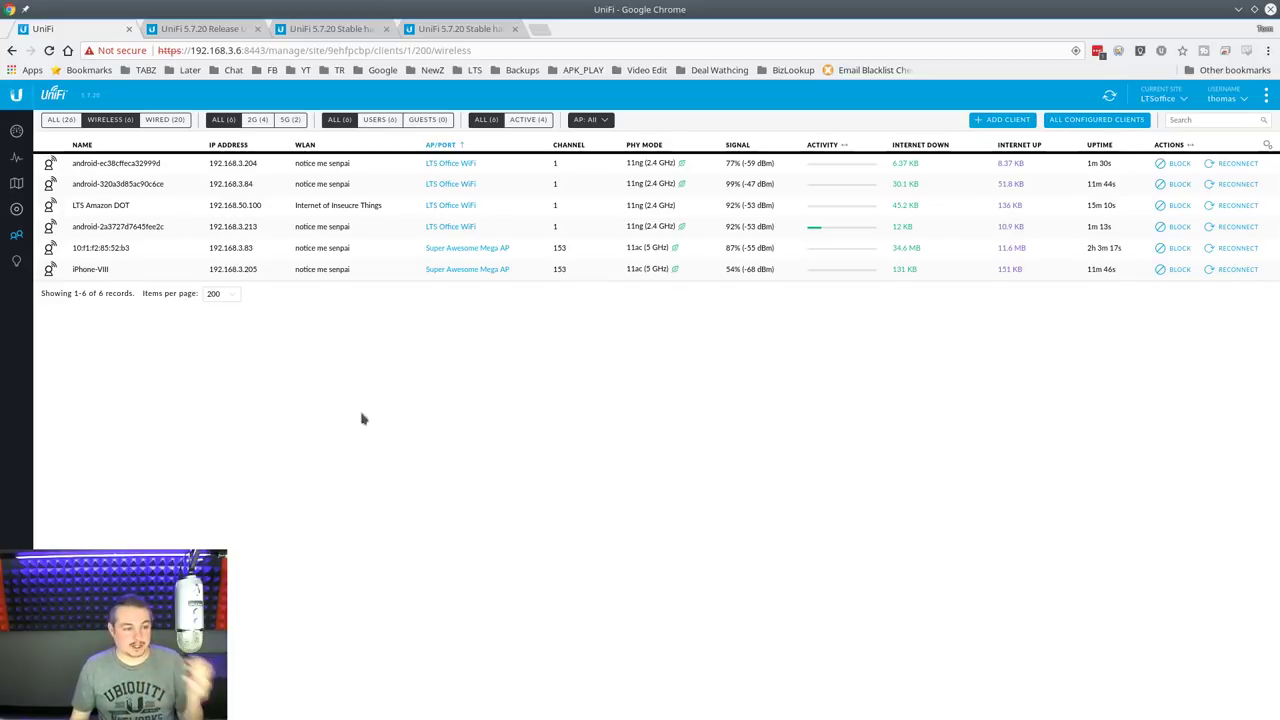
Revisit the dashboard and wireless clients, and return to the UniFi 5.7.20 Release Update article.
{"action": "left_click", "coordinate": [16, 131]}
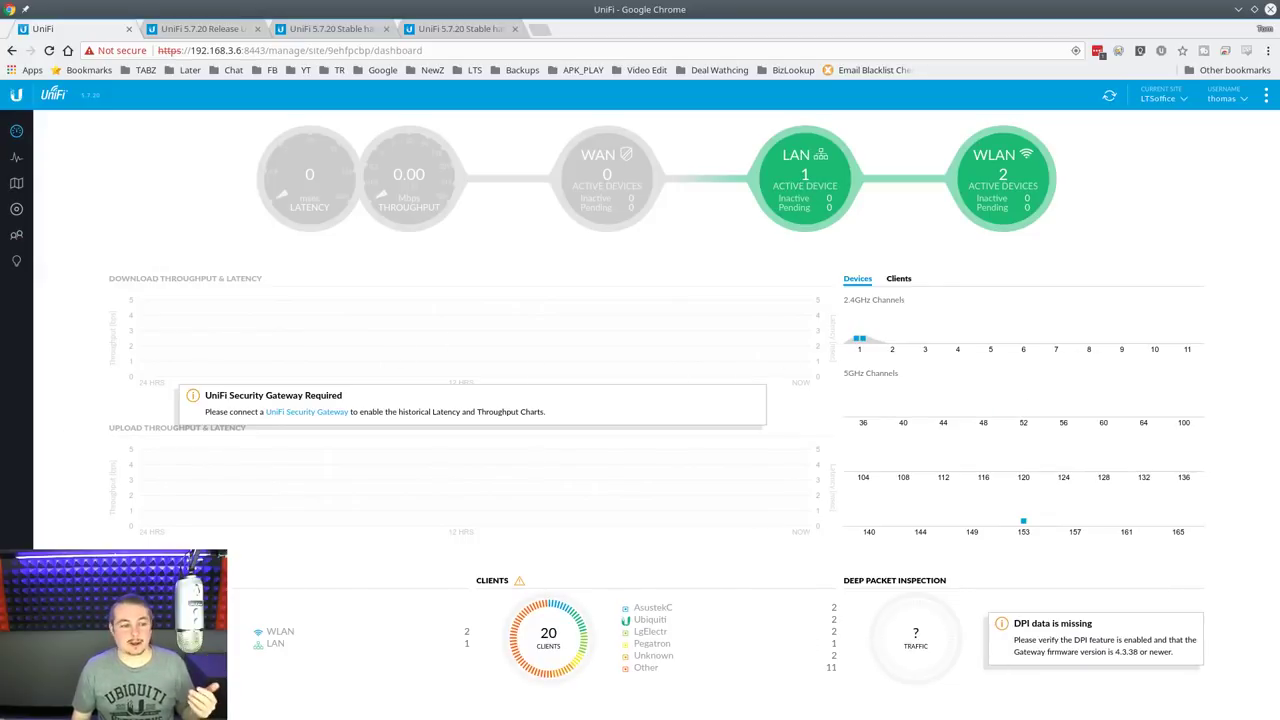
{"action": "left_click", "coordinate": [16, 234]}
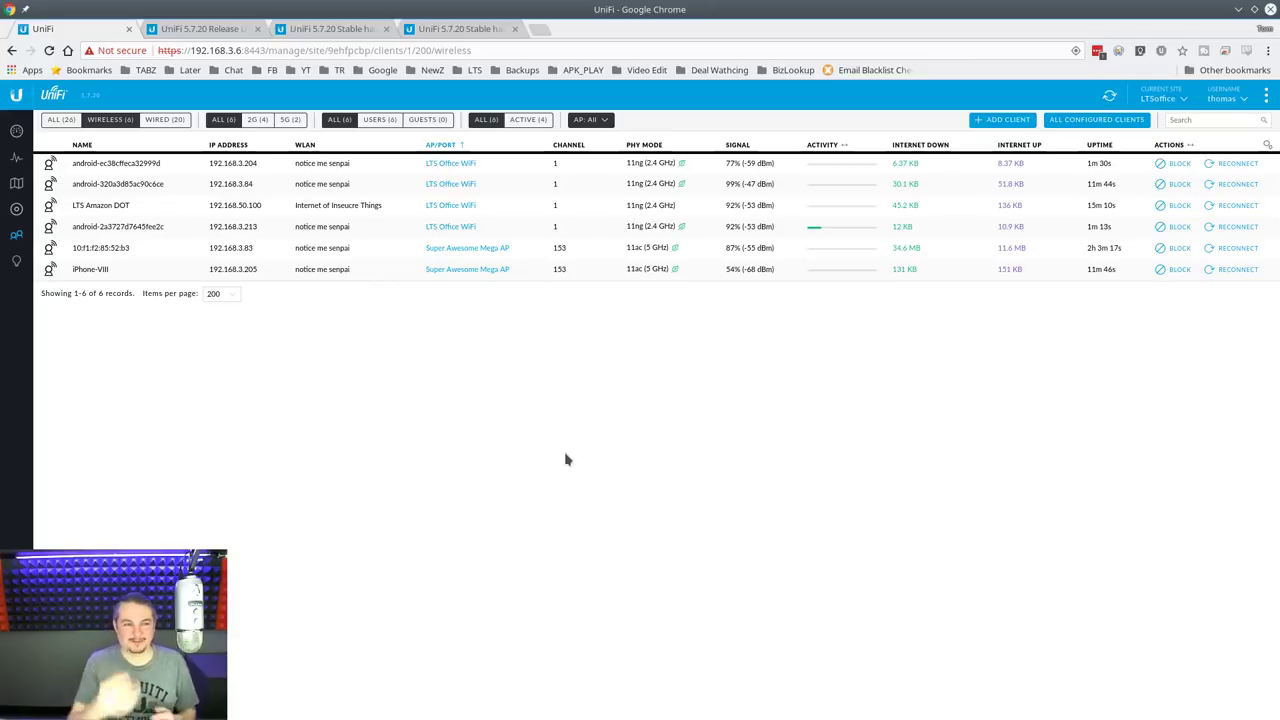
{"action": "left_click", "coordinate": [175, 27]}
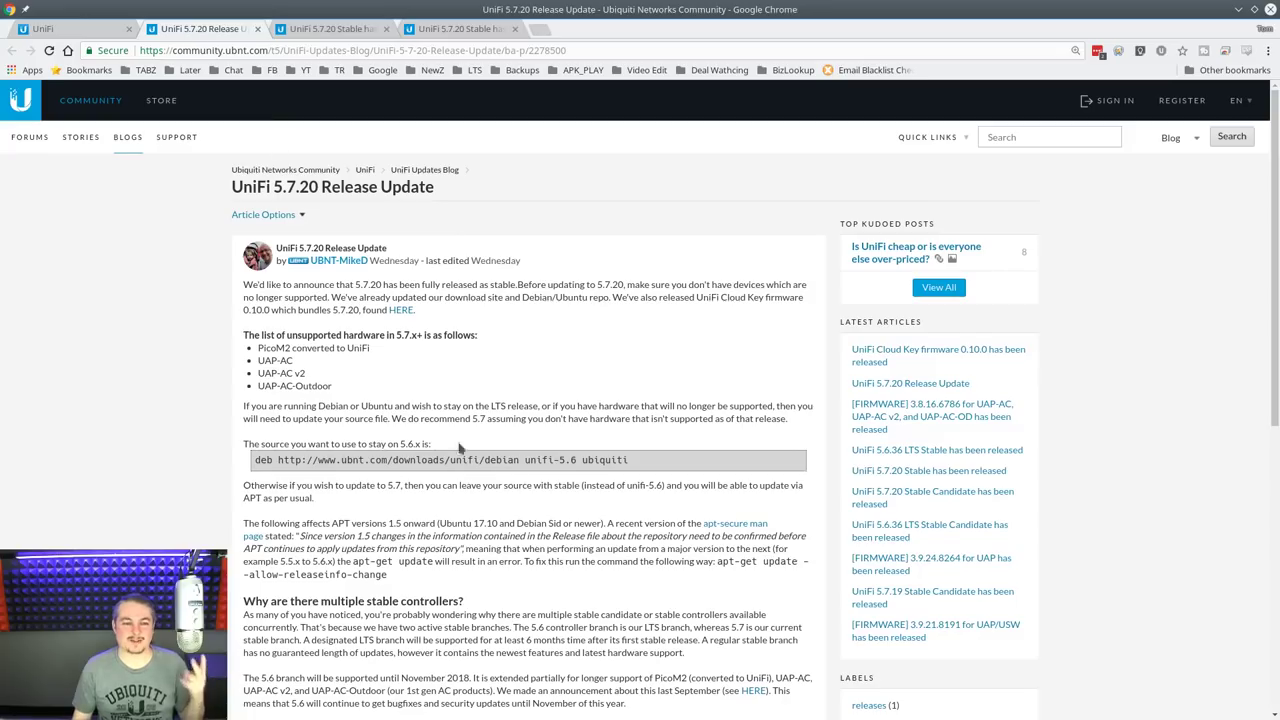